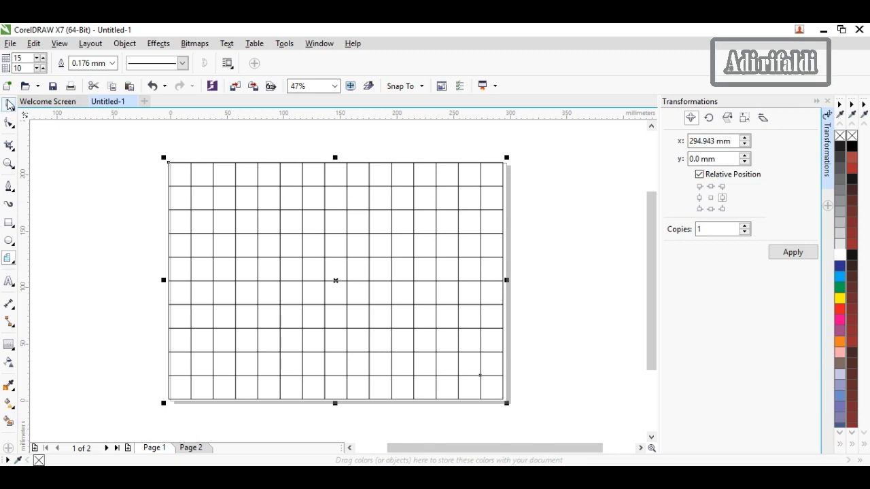
Step: Move the 15-by-10 table grid so that it is centred on the A4 page
{"action": "left_click", "coordinate": [9, 105]}
{"action": "left_click", "coordinate": [45, 147]}
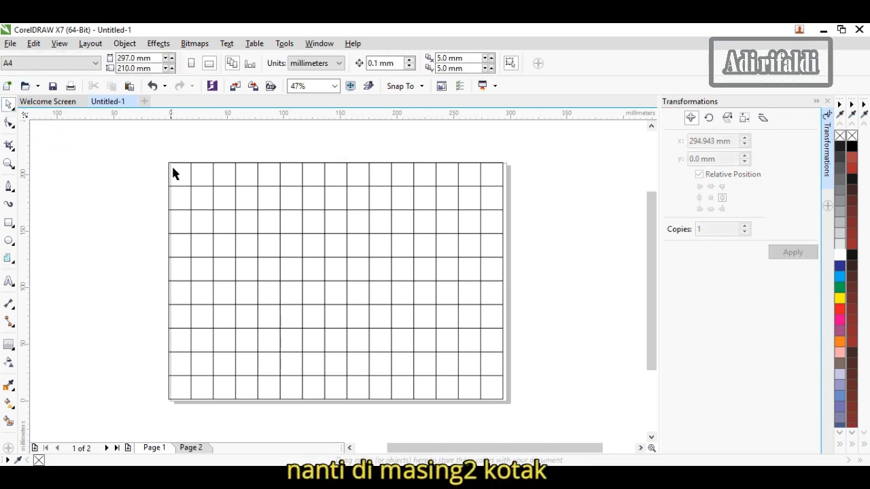
{"action": "scroll", "coordinate": [172, 169], "scroll_direction": "up", "scroll_amount": 6}
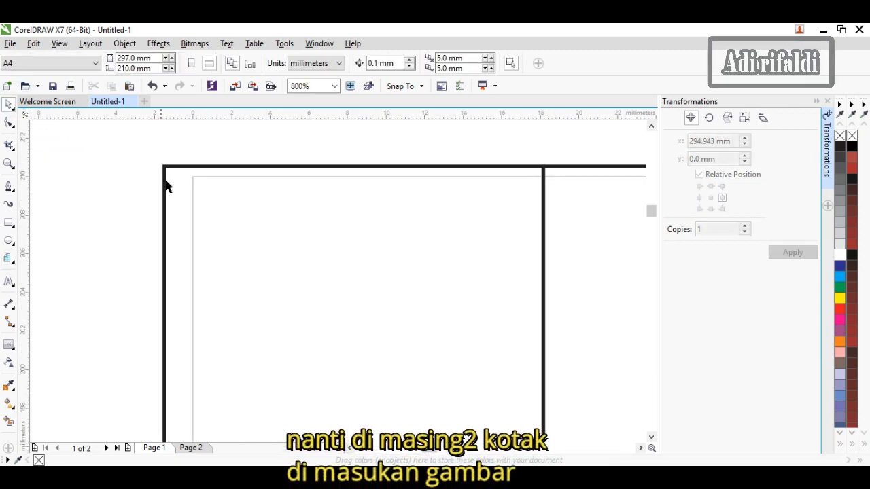
{"action": "left_click_drag", "start_coordinate": [168, 172], "coordinate": [194, 179]}
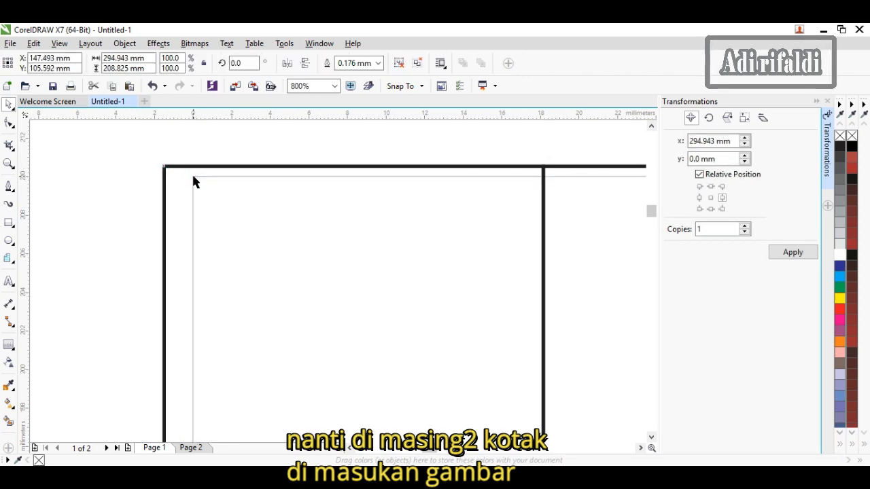
{"action": "scroll", "coordinate": [84, 190], "scroll_direction": "down", "scroll_amount": 4}
{"action": "scroll", "coordinate": [81, 200], "scroll_direction": "down", "scroll_amount": 5}
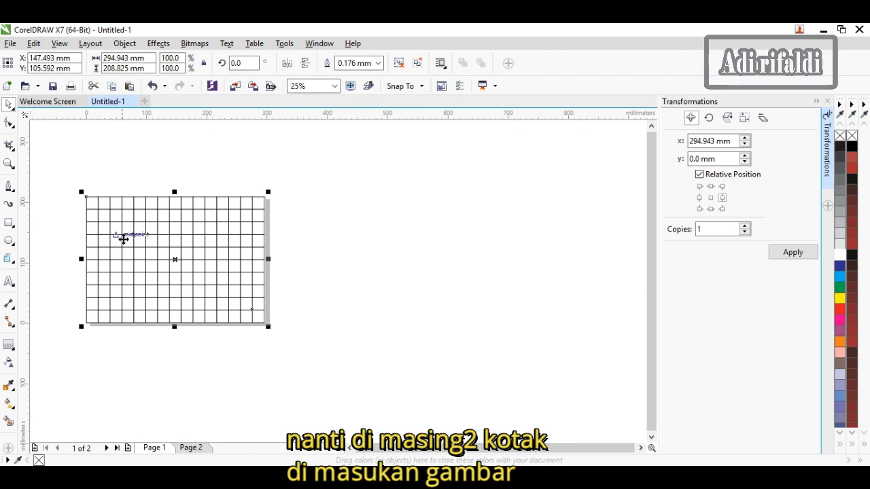
{"action": "left_click_drag", "start_coordinate": [138, 252], "coordinate": [139, 257]}
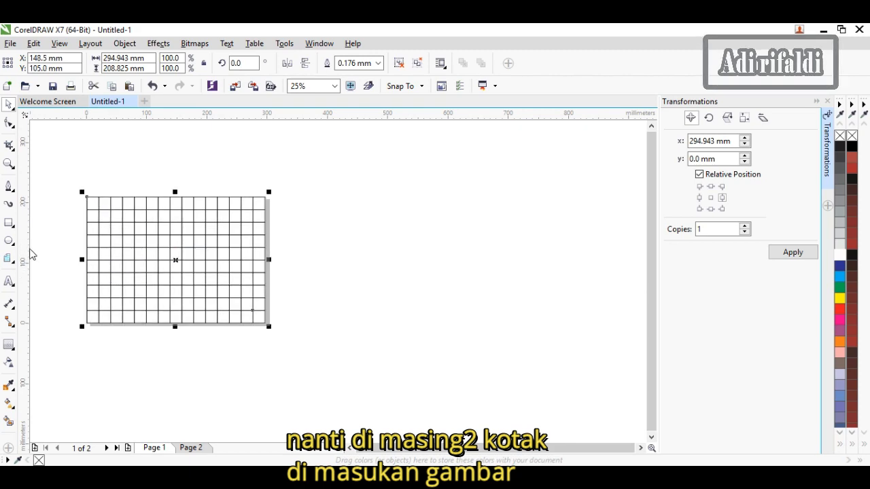
{"action": "left_click", "coordinate": [321, 270]}
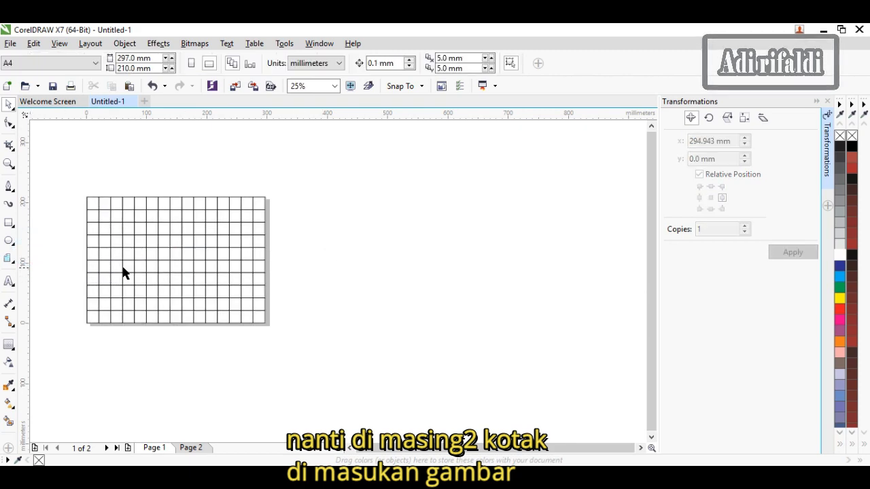
Step: Ungroup the whole table grid into separate individual cells
{"action": "scroll", "coordinate": [122, 271], "scroll_direction": "up", "scroll_amount": 1}
{"action": "scroll", "coordinate": [171, 262], "scroll_direction": "down", "scroll_amount": 2}
{"action": "scroll", "coordinate": [150, 252], "scroll_direction": "up", "scroll_amount": 1}
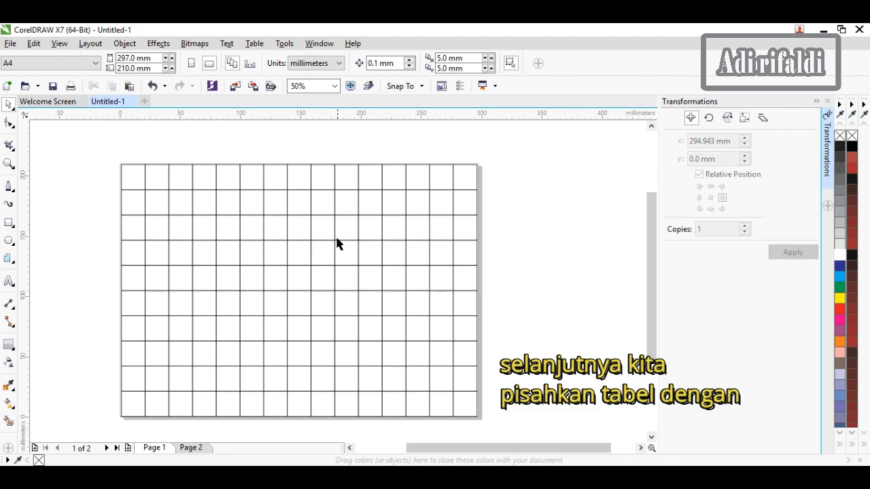
{"action": "left_click", "coordinate": [344, 188]}
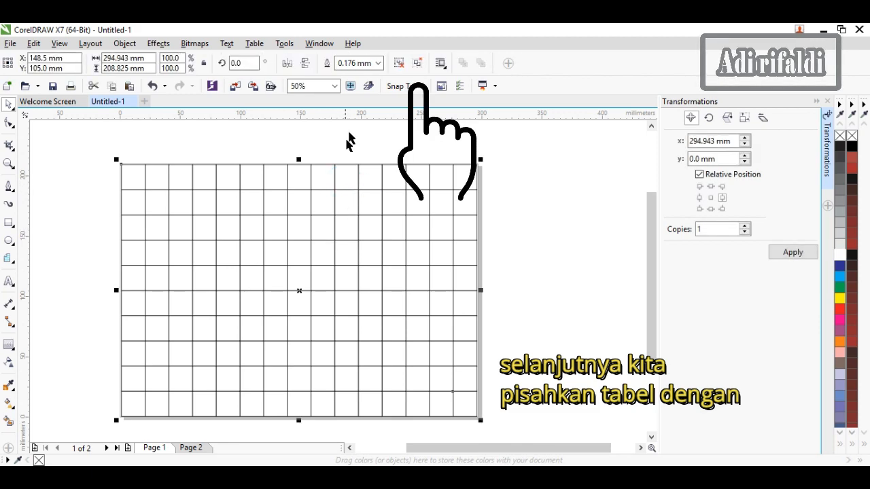
{"action": "left_click", "coordinate": [416, 64]}
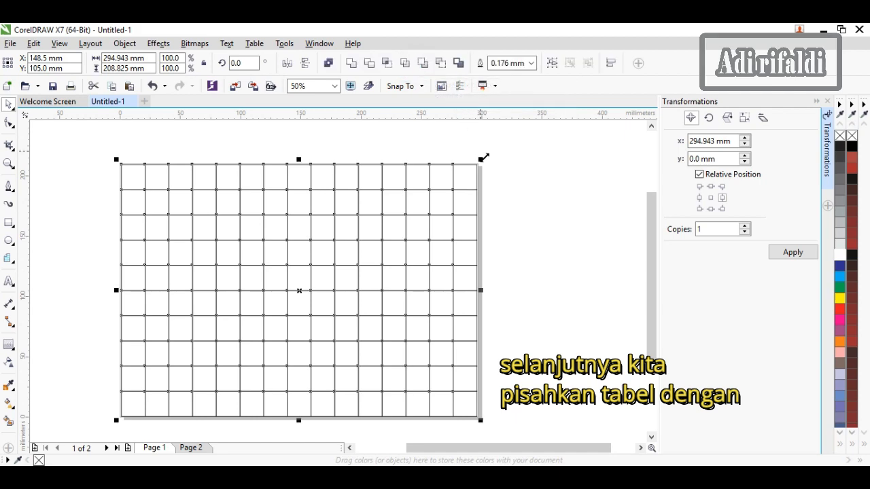
{"action": "left_click", "coordinate": [499, 183]}
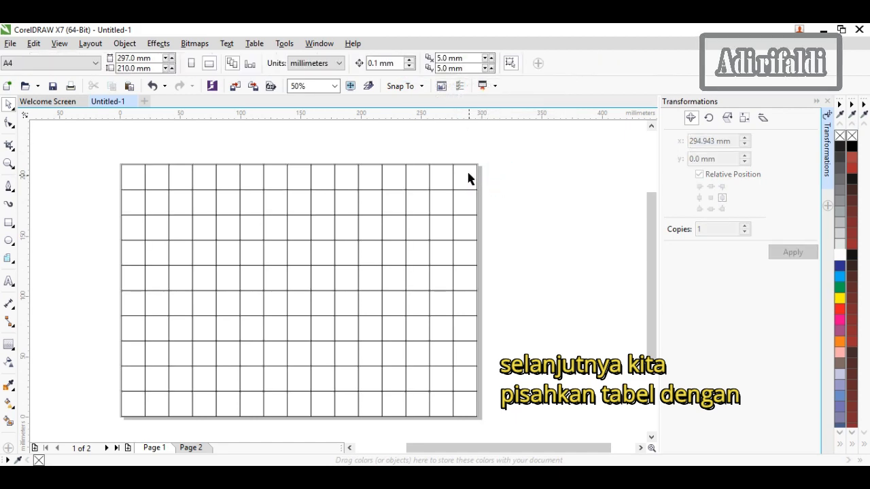
Step: Move the grid's top-right cell off the page as a separation test and undo the move
{"action": "left_click", "coordinate": [468, 176]}
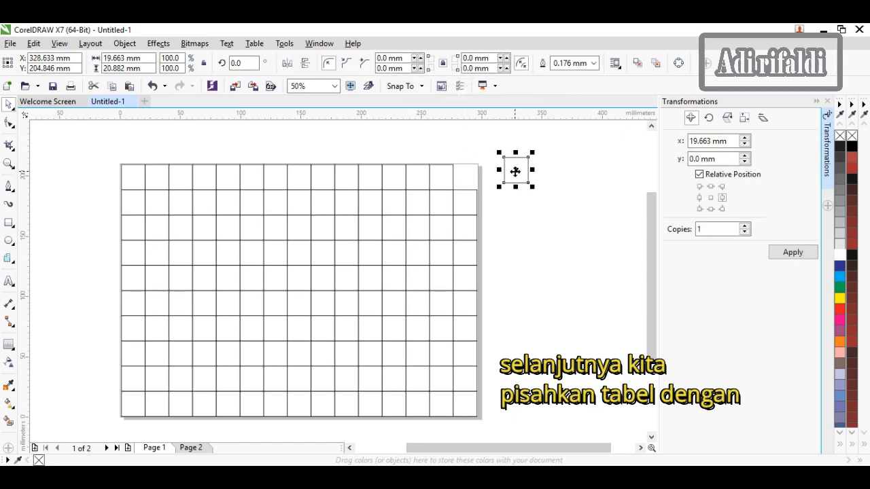
{"action": "key", "text": "ctrl+z"}
{"action": "left_click", "coordinate": [514, 213]}
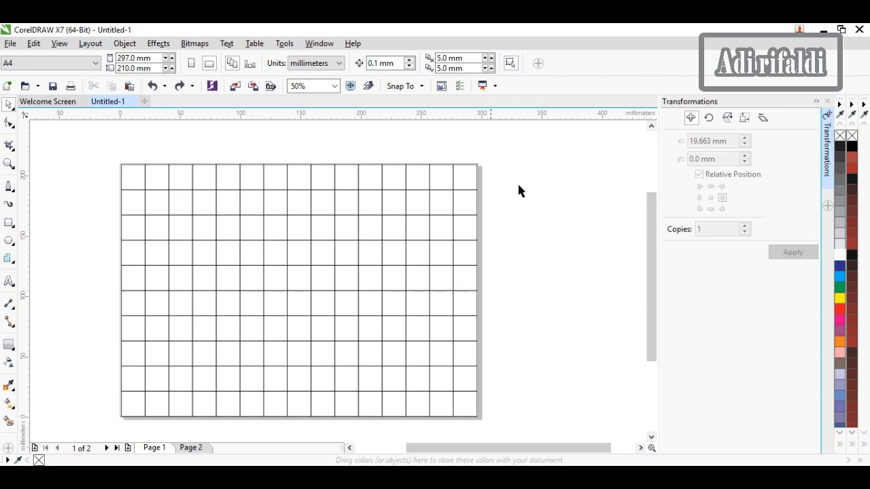
Step: Start importing images and browse to the folder "New folder" inside Downloads
{"action": "left_click", "coordinate": [11, 45]}
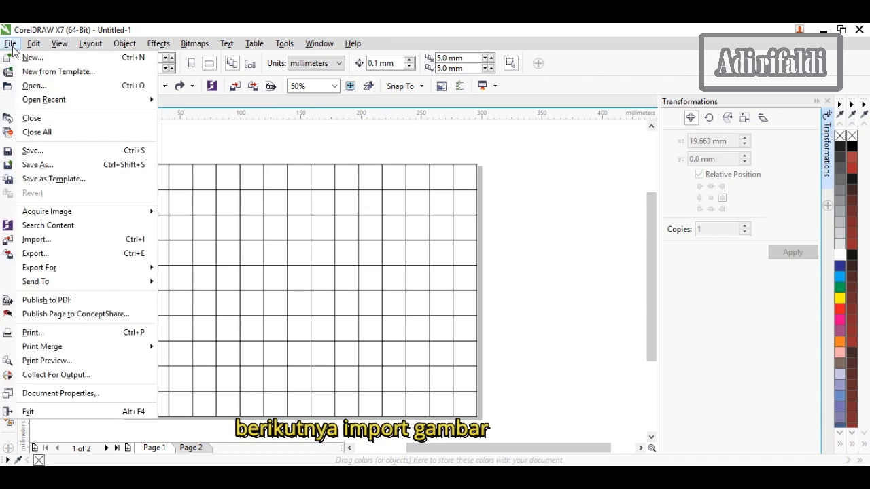
{"action": "left_click", "coordinate": [72, 243]}
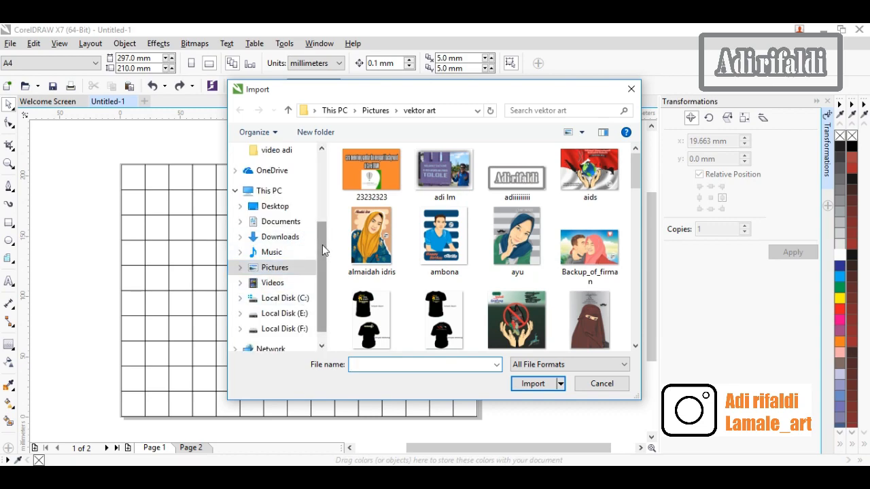
{"action": "left_click_drag", "start_coordinate": [322, 245], "coordinate": [325, 197]}
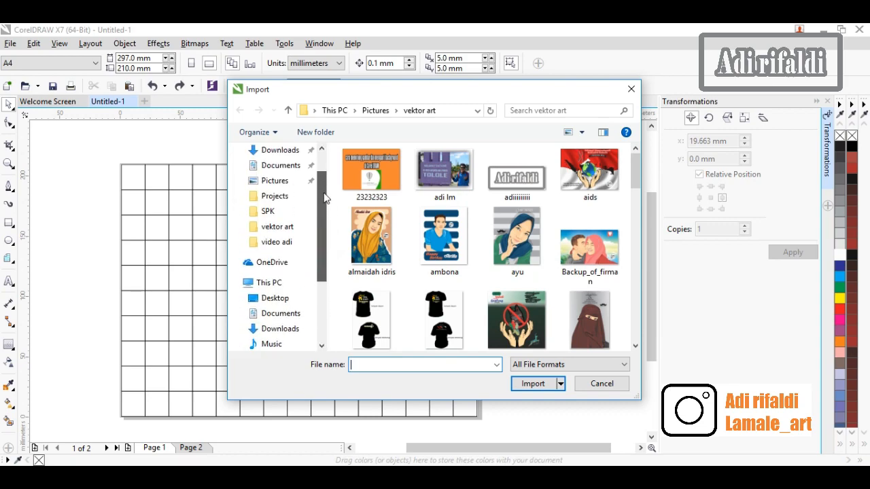
{"action": "left_click", "coordinate": [282, 183]}
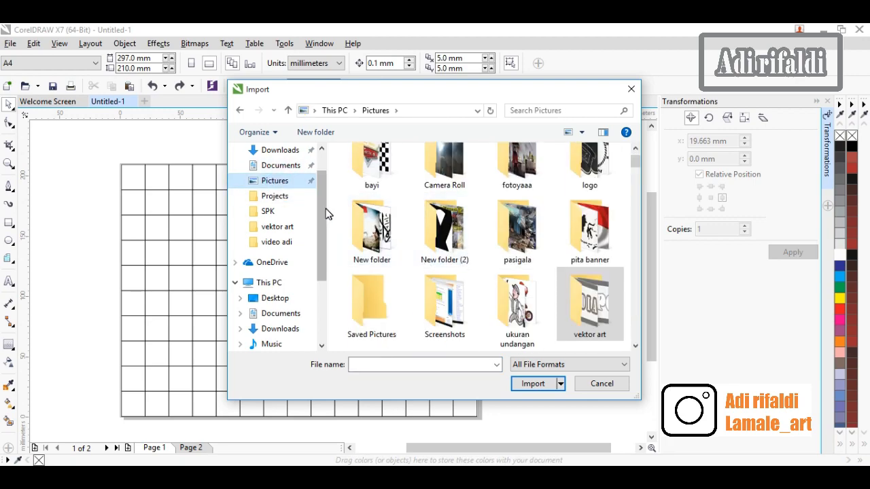
{"action": "left_click_drag", "start_coordinate": [322, 214], "coordinate": [322, 207]}
{"action": "left_click", "coordinate": [276, 165]}
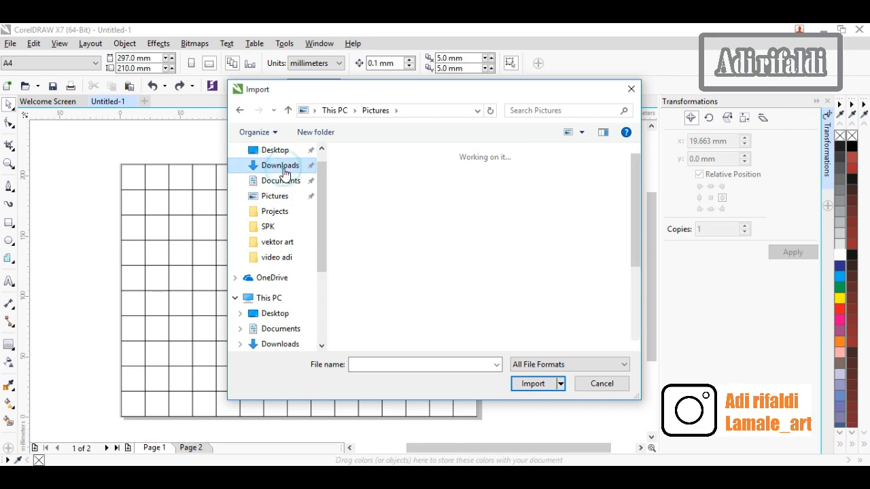
{"action": "left_click", "coordinate": [460, 284]}
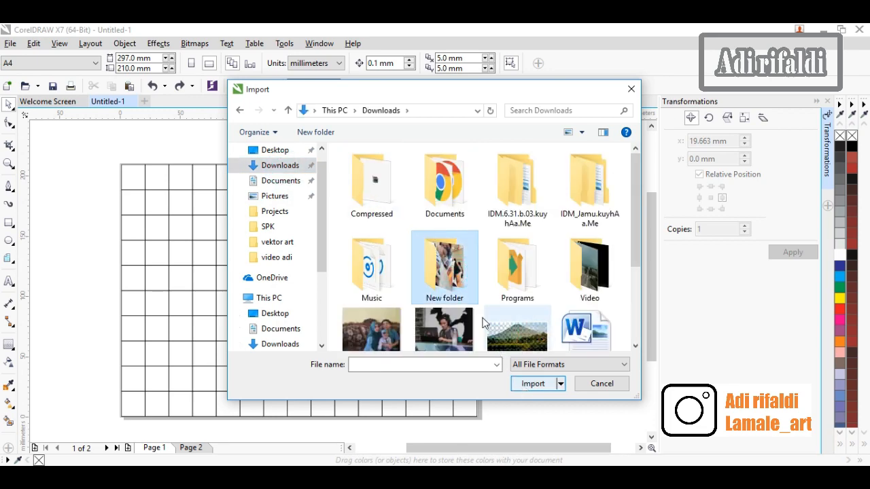
{"action": "left_click", "coordinate": [524, 384]}
Step: Select all the photos in the folder and load them for import
{"action": "left_click", "coordinate": [383, 192]}
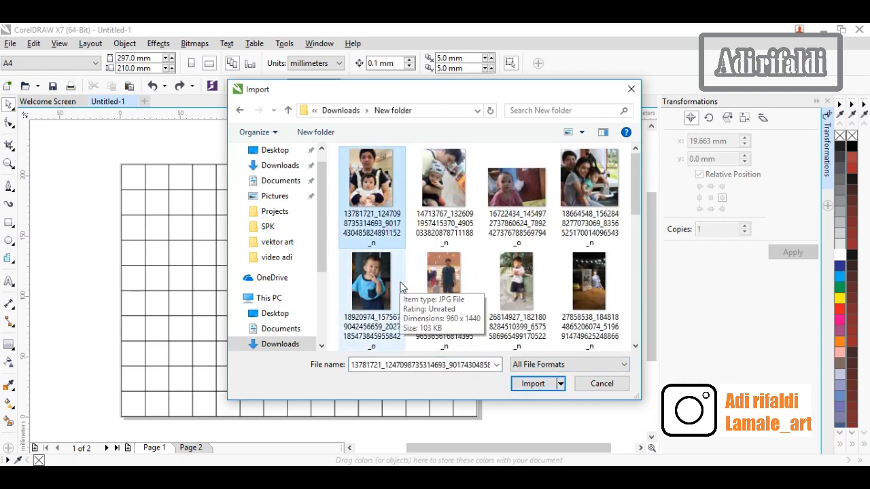
{"action": "key", "text": "ctrl+a"}
{"action": "left_click", "coordinate": [533, 384]}
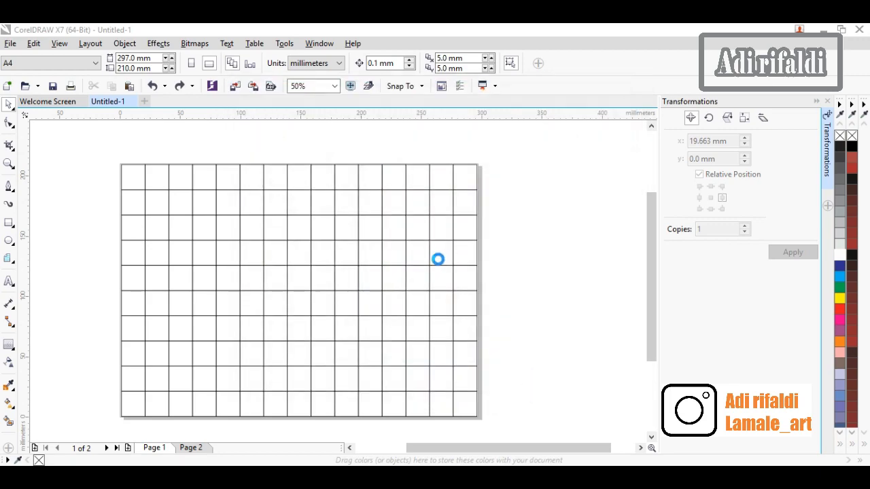
Step: Place the imported photos one after another at the same spot just right of the page, at their original size
{"action": "scroll", "coordinate": [140, 188], "scroll_direction": "down", "scroll_amount": 1}
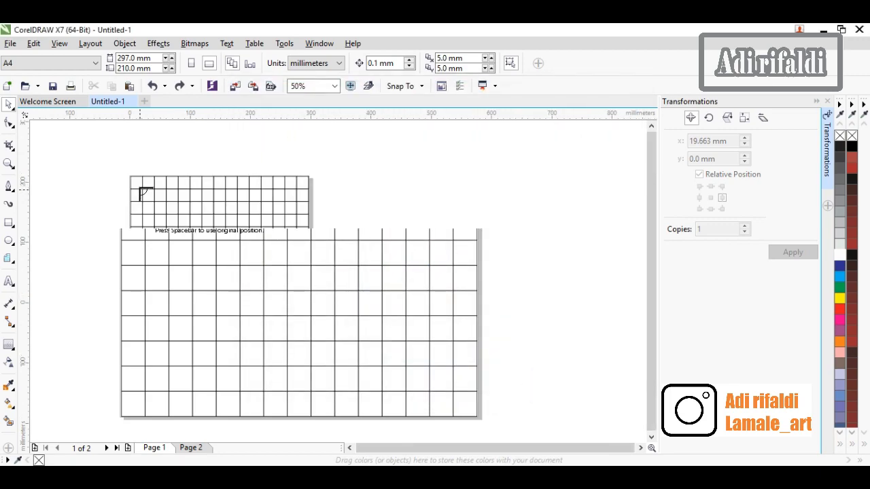
{"action": "left_click", "coordinate": [327, 180]}
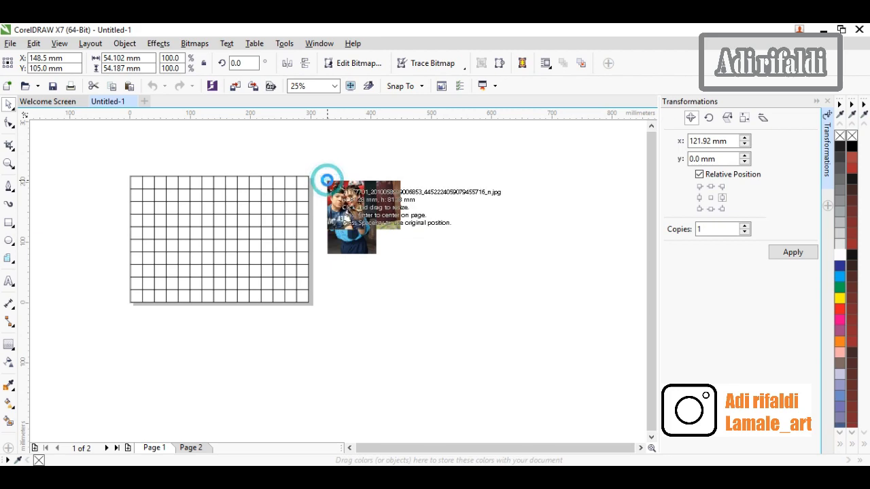
{"action": "left_click", "coordinate": [327, 180]}
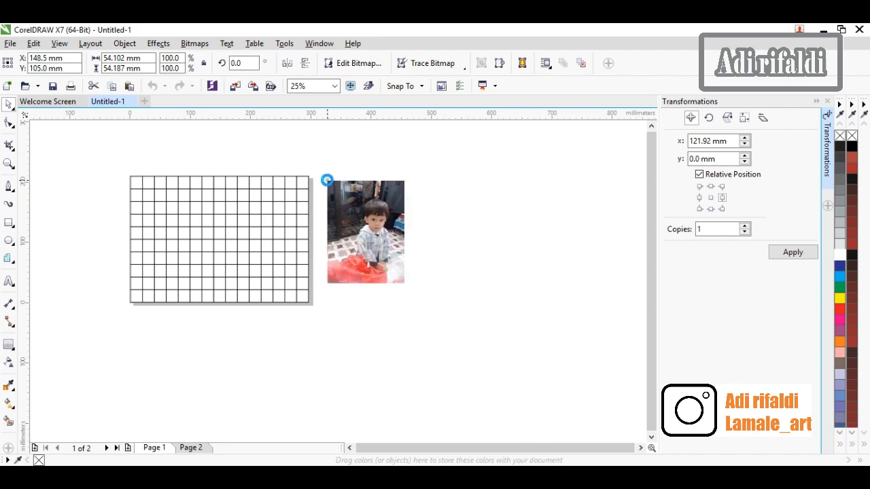
{"action": "left_click", "coordinate": [327, 180]}
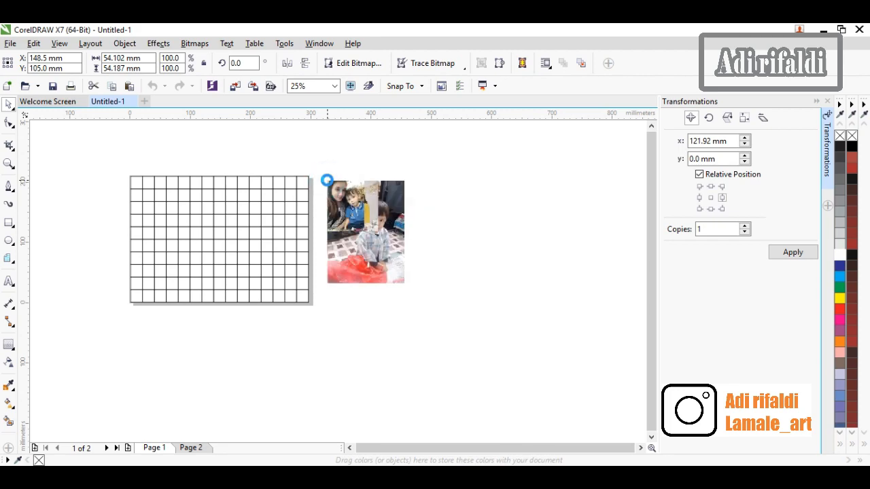
{"action": "left_click", "coordinate": [327, 180]}
{"action": "left_click", "coordinate": [327, 180]}
{"action": "left_click", "coordinate": [327, 180]}
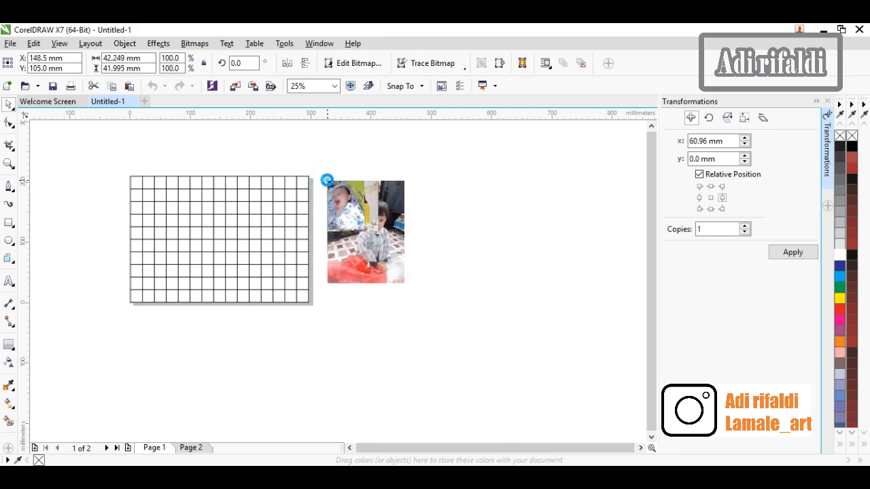
{"action": "left_click", "coordinate": [327, 180]}
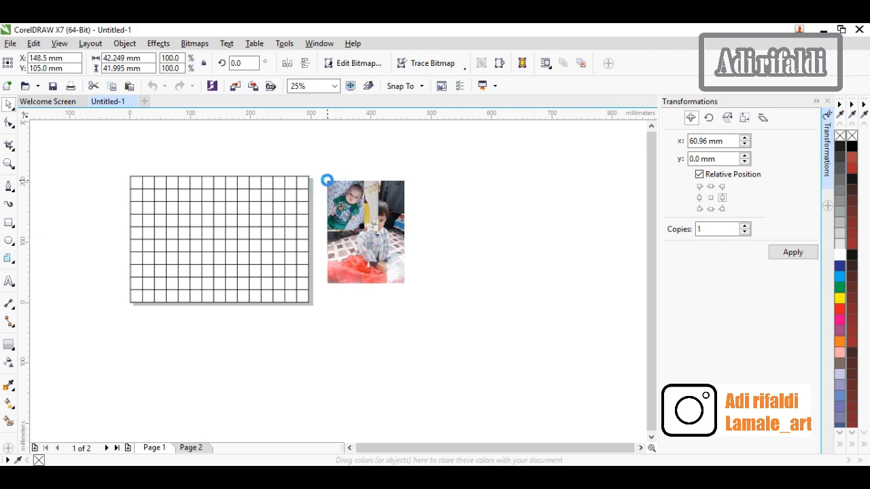
{"action": "left_click", "coordinate": [327, 180]}
{"action": "left_click", "coordinate": [327, 180]}
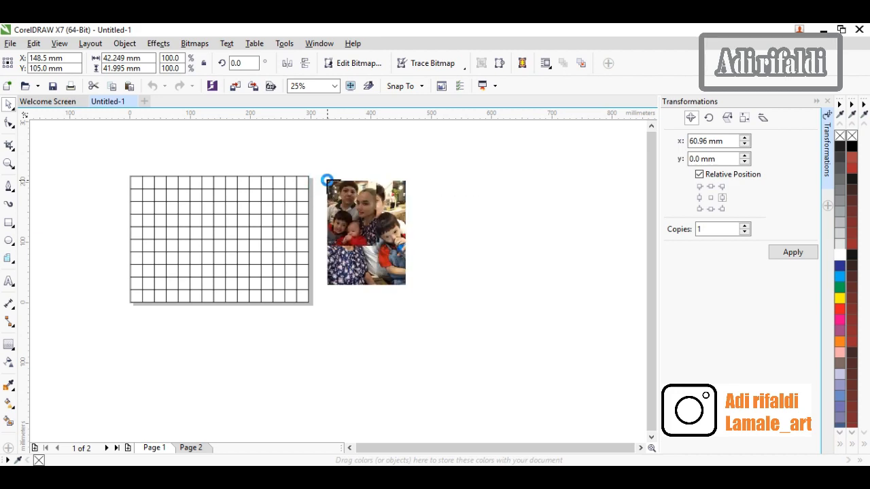
{"action": "left_click", "coordinate": [327, 180]}
{"action": "left_click", "coordinate": [326, 180]}
{"action": "left_click", "coordinate": [327, 180]}
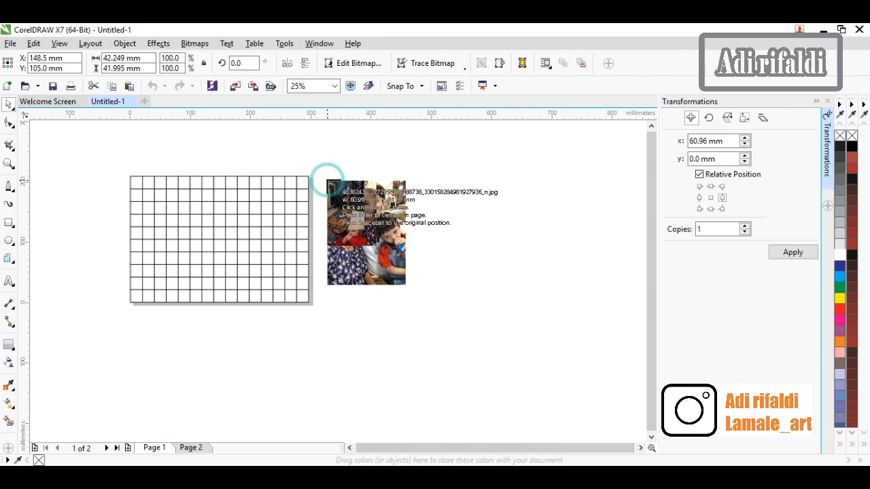
{"action": "left_click", "coordinate": [327, 180]}
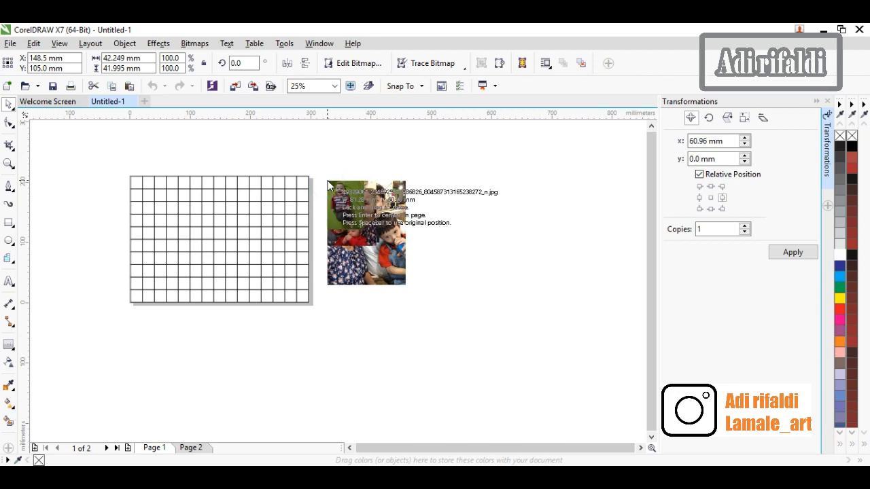
{"action": "left_click", "coordinate": [325, 180]}
{"action": "left_click", "coordinate": [464, 254]}
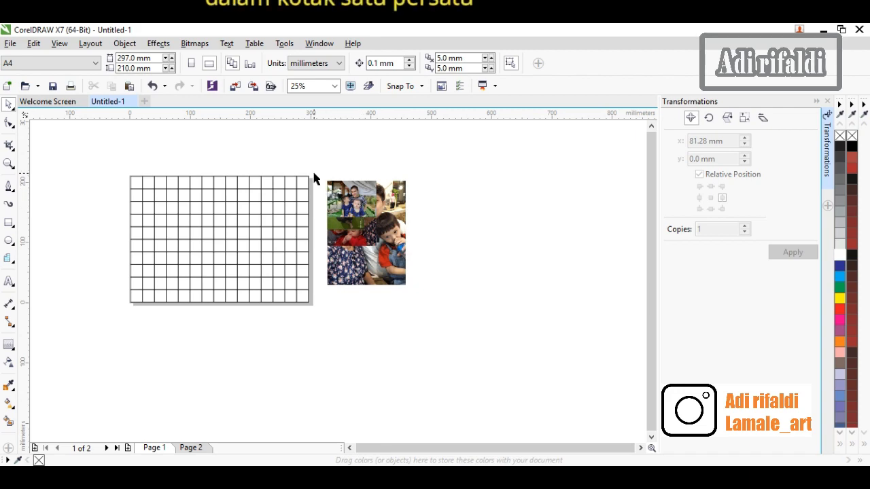
Step: Shift the front family photo slightly off the stack and PowerClip it inside the grid's top-right cell
{"action": "scroll", "coordinate": [274, 173], "scroll_direction": "up", "scroll_amount": 1}
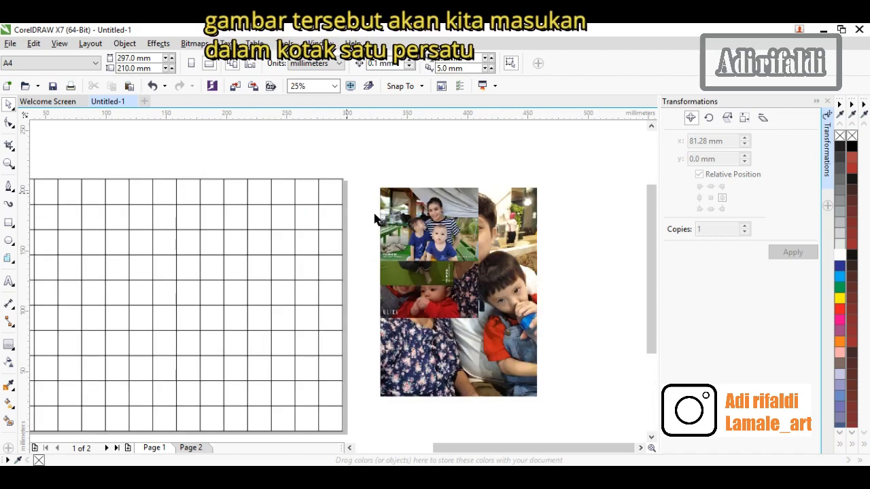
{"action": "left_click_drag", "start_coordinate": [386, 219], "coordinate": [375, 188]}
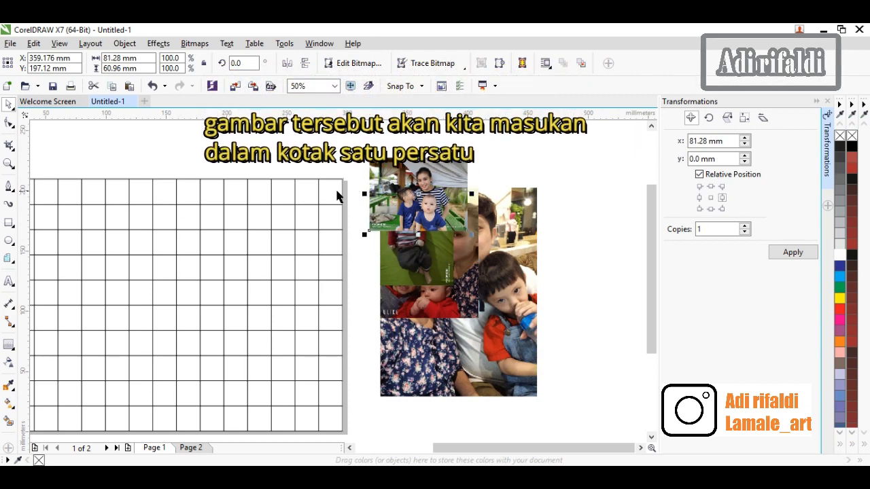
{"action": "left_click", "coordinate": [123, 45]}
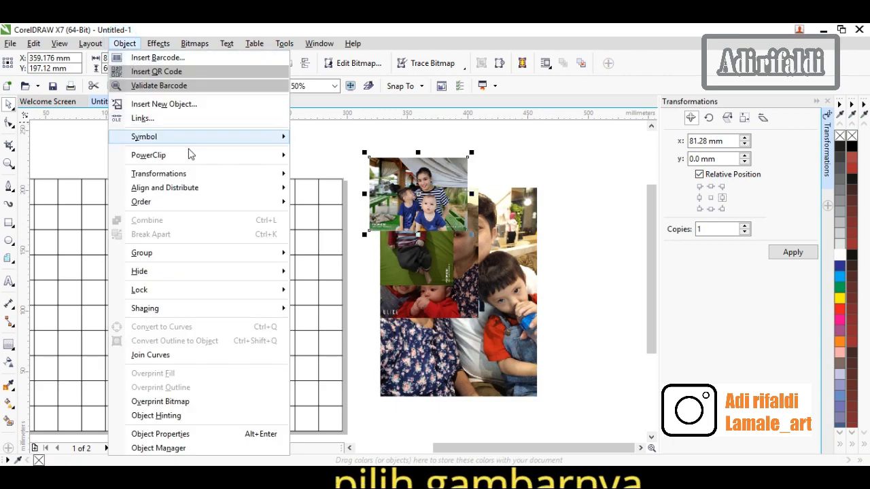
{"action": "mouse_move", "coordinate": [195, 158]}
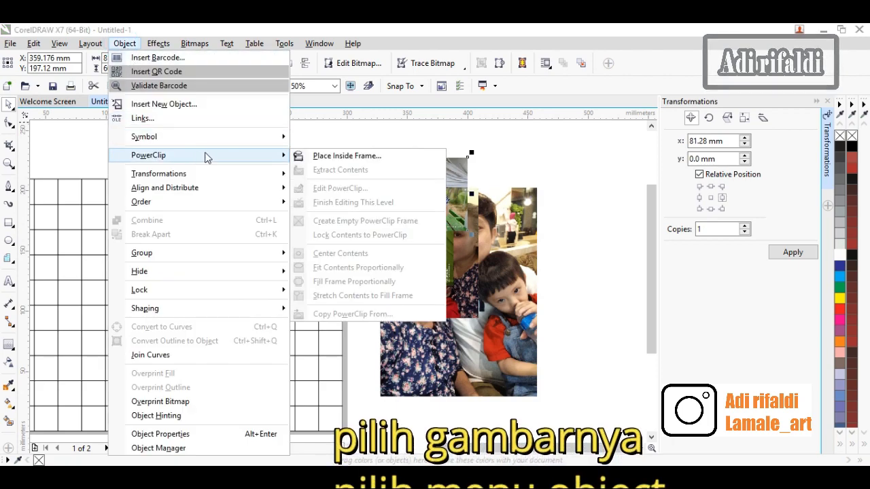
{"action": "left_click", "coordinate": [309, 156]}
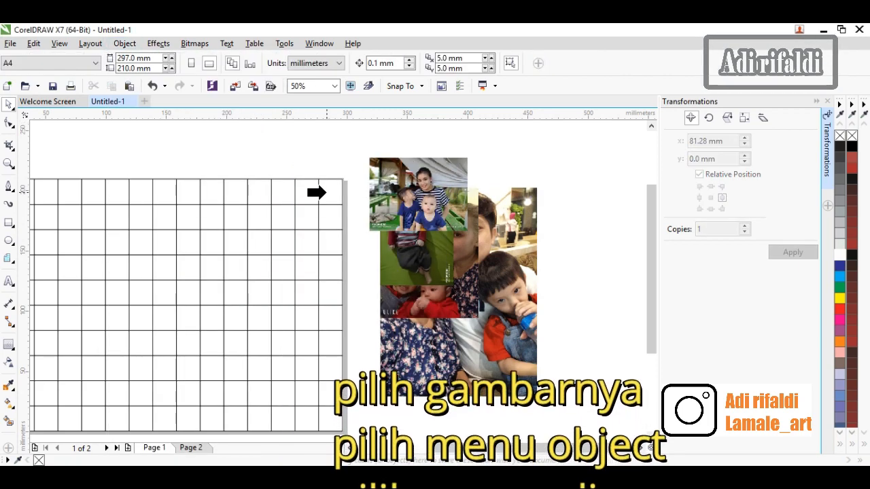
{"action": "left_click", "coordinate": [330, 196]}
Step: PowerClip the photo of the baby on the green blanket inside the top row's second cell from the right
{"action": "left_click", "coordinate": [416, 235]}
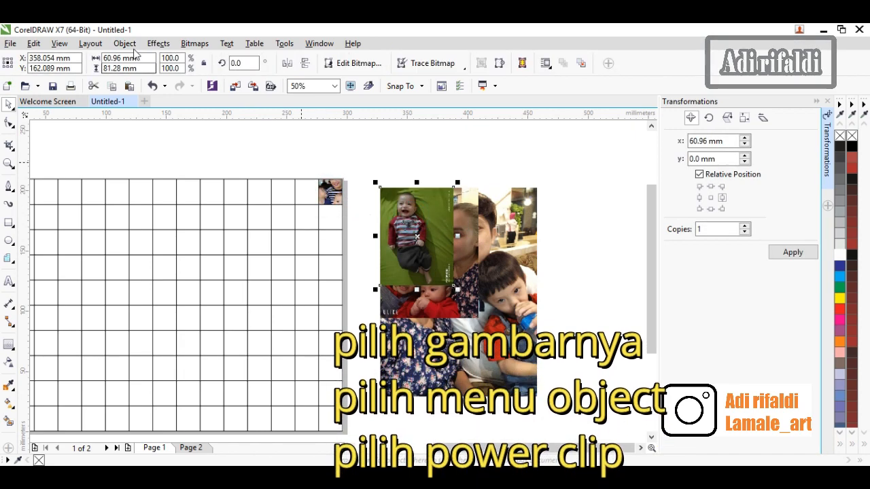
{"action": "left_click", "coordinate": [124, 43]}
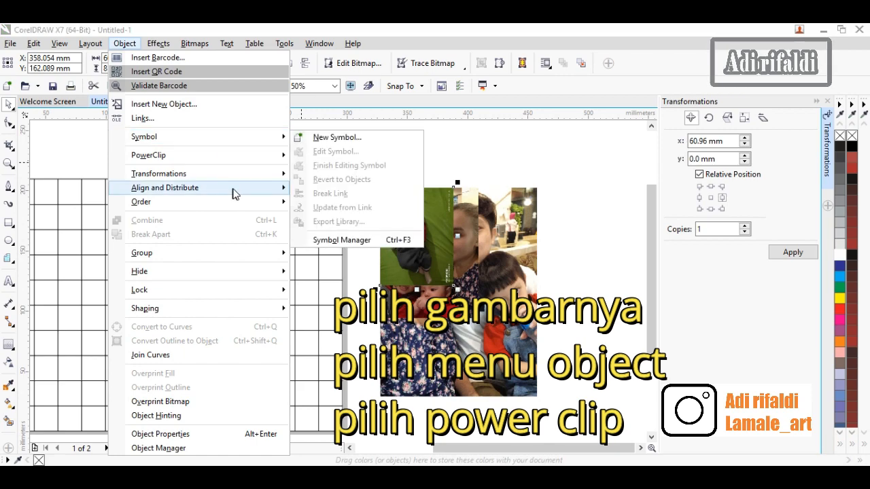
{"action": "mouse_move", "coordinate": [239, 200]}
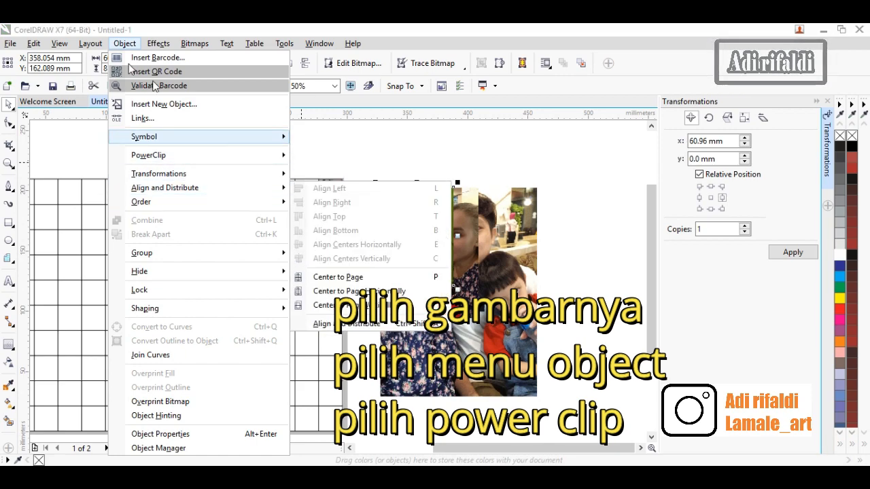
{"action": "mouse_move", "coordinate": [153, 47]}
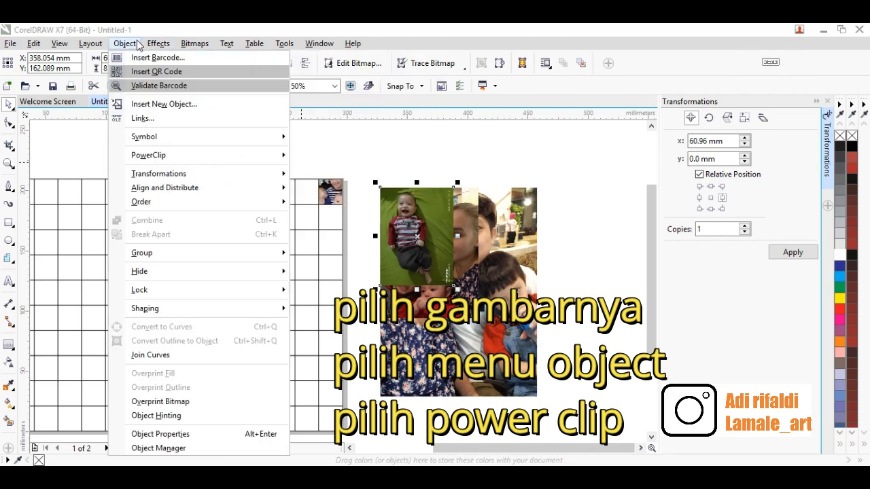
{"action": "left_click", "coordinate": [326, 155]}
{"action": "left_click", "coordinate": [299, 185]}
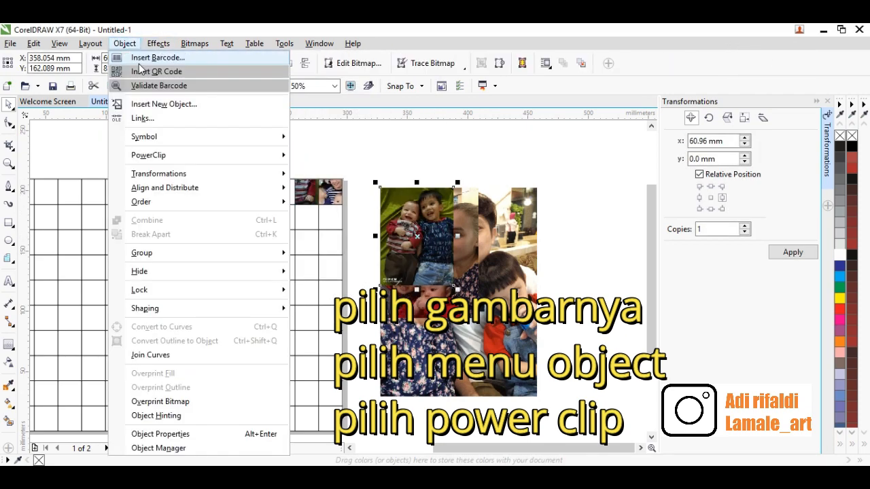
Step: PowerClip the next two stacked photos inside the third and fourth cells from the right in the top row
{"action": "mouse_move", "coordinate": [156, 155]}
{"action": "left_click", "coordinate": [305, 155]}
{"action": "left_click", "coordinate": [282, 191]}
{"action": "left_click", "coordinate": [396, 223]}
{"action": "left_click", "coordinate": [117, 43]}
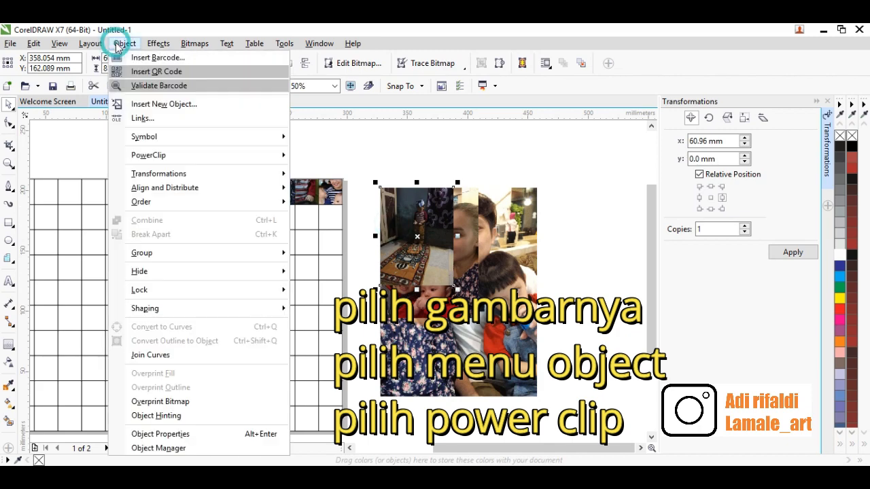
{"action": "left_click", "coordinate": [312, 155]}
{"action": "left_click", "coordinate": [259, 192]}
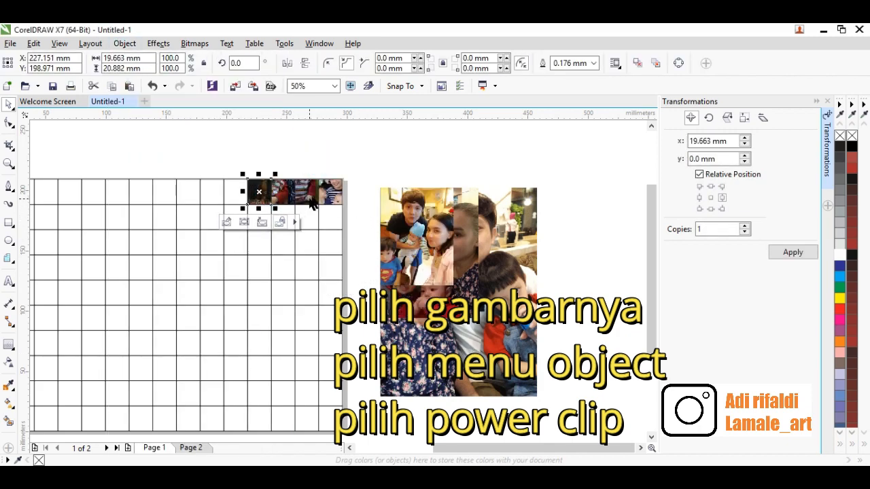
Step: PowerClip the next two stacked photos inside the fifth and sixth cells from the right in the top row
{"action": "left_click", "coordinate": [408, 231]}
{"action": "left_click", "coordinate": [124, 43]}
{"action": "mouse_move", "coordinate": [156, 156]}
{"action": "left_click", "coordinate": [300, 155]}
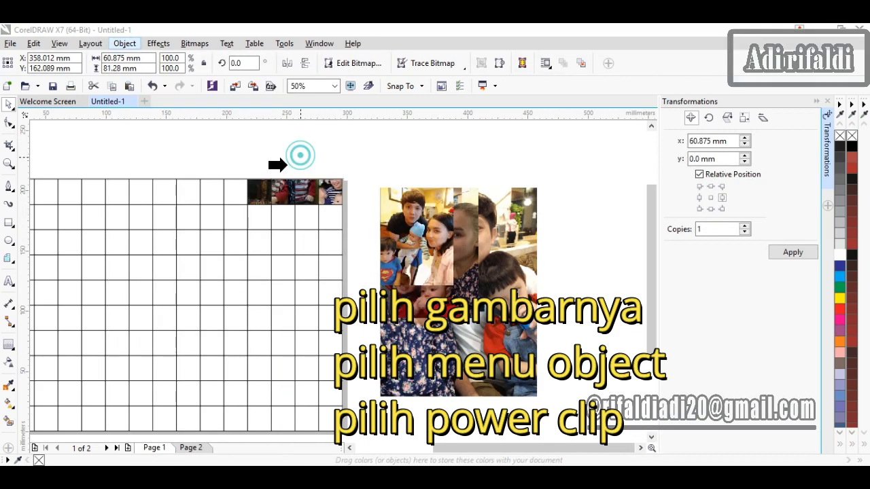
{"action": "left_click", "coordinate": [235, 192]}
{"action": "left_click", "coordinate": [402, 224]}
{"action": "left_click", "coordinate": [125, 42]}
{"action": "left_click", "coordinate": [367, 155]}
{"action": "left_click", "coordinate": [211, 191]}
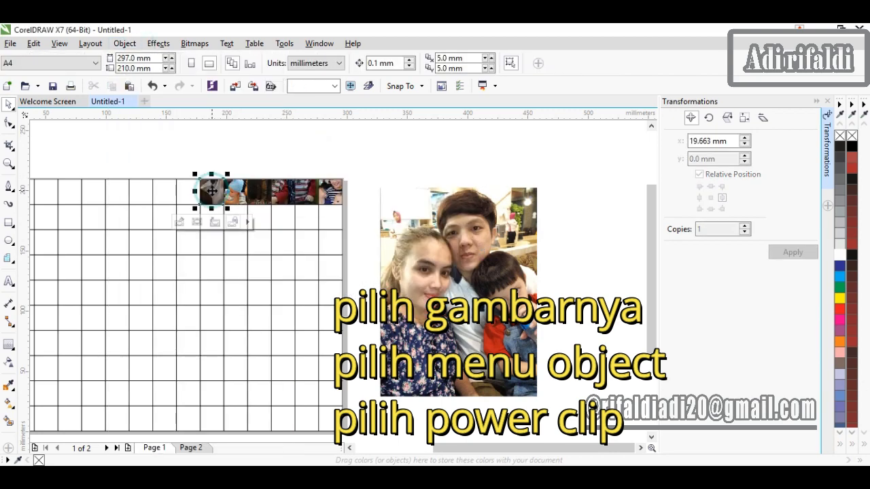
Step: PowerClip the next two stacked photos inside the seventh and eighth cells from the right in the top row
{"action": "left_click", "coordinate": [441, 224]}
{"action": "left_click", "coordinate": [124, 43]}
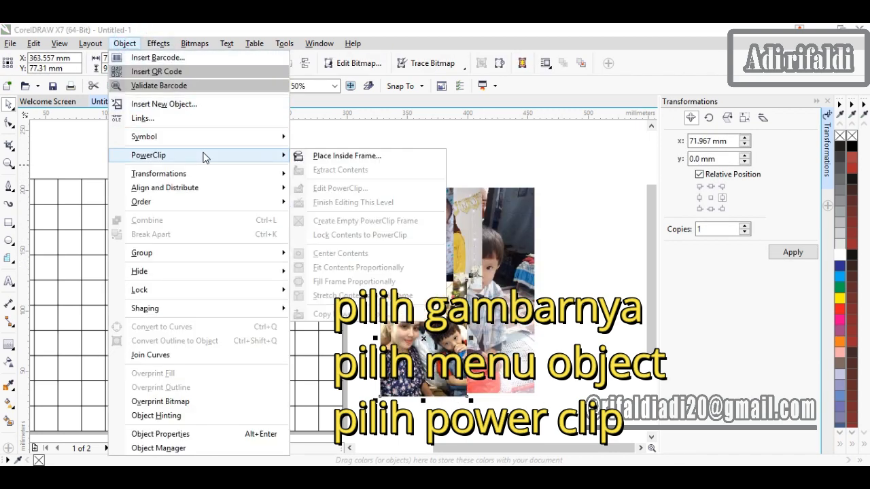
{"action": "left_click", "coordinate": [350, 156]}
{"action": "left_click", "coordinate": [188, 191]}
{"action": "left_click", "coordinate": [416, 232]}
{"action": "left_click", "coordinate": [125, 42]}
{"action": "left_click", "coordinate": [350, 155]}
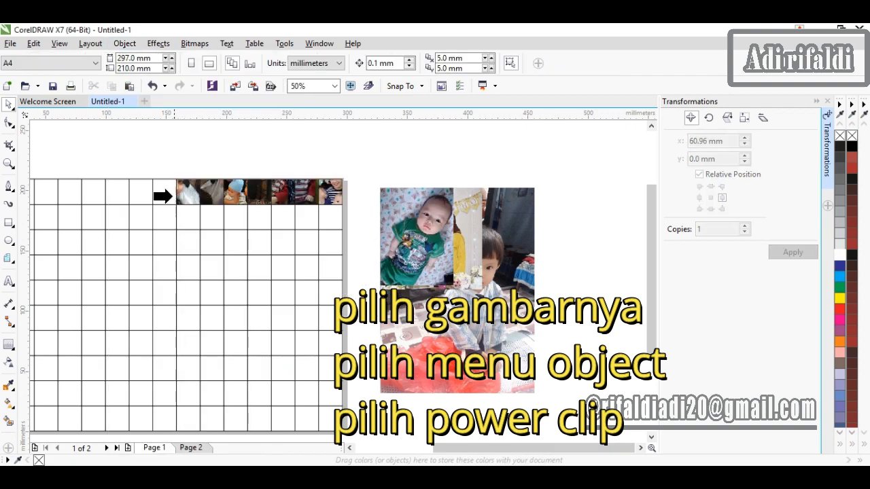
{"action": "left_click", "coordinate": [166, 192]}
Step: PowerClip the next two stacked photos inside the two rightmost cells of the grid's second row
{"action": "left_click", "coordinate": [416, 231]}
{"action": "left_click", "coordinate": [124, 43]}
{"action": "mouse_move", "coordinate": [197, 155]}
{"action": "left_click", "coordinate": [330, 156]}
{"action": "left_click", "coordinate": [331, 217]}
{"action": "left_click", "coordinate": [409, 218]}
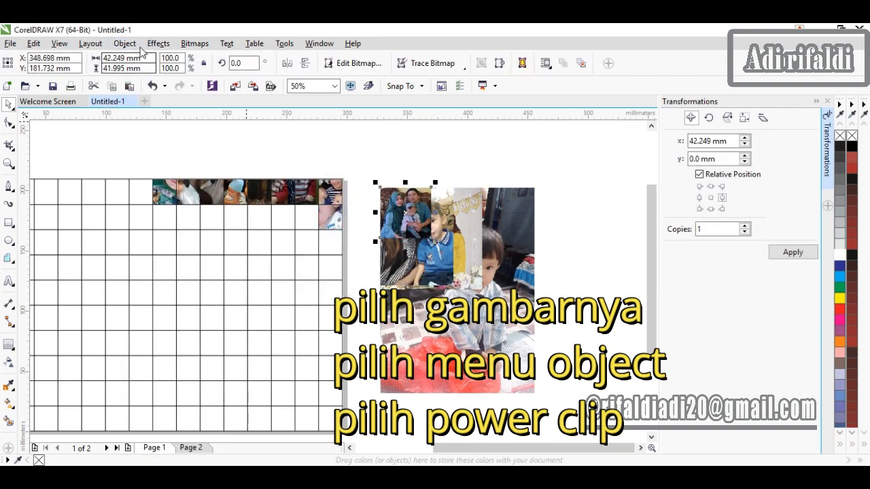
{"action": "left_click", "coordinate": [124, 43]}
{"action": "left_click", "coordinate": [317, 156]}
{"action": "left_click", "coordinate": [308, 217]}
Step: PowerClip the next two stacked photos inside the third and fourth cells from the right in the second row
{"action": "left_click", "coordinate": [409, 217]}
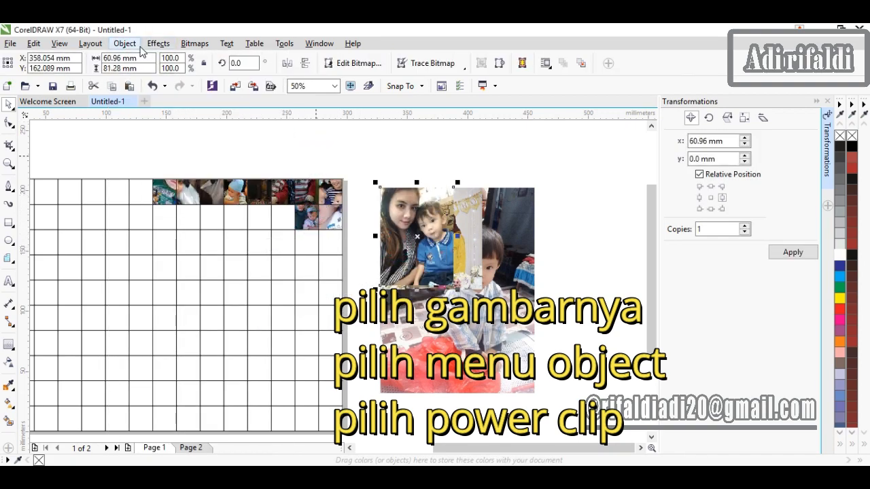
{"action": "left_click", "coordinate": [124, 43]}
{"action": "left_click", "coordinate": [346, 155]}
{"action": "left_click", "coordinate": [282, 217]}
{"action": "right_click", "coordinate": [406, 225]}
{"action": "left_click", "coordinate": [435, 116]}
{"action": "left_click", "coordinate": [256, 216]}
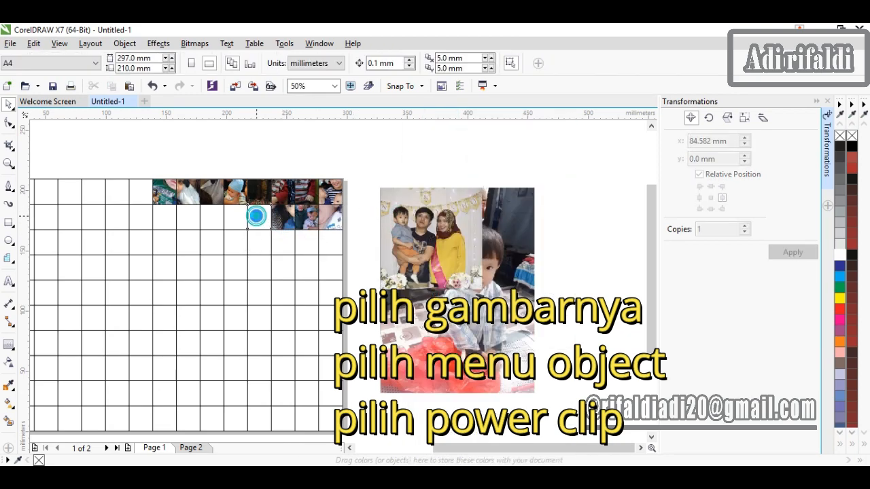
Step: PowerClip the next two stacked photos inside the fifth and sixth cells from the right in the second row
{"action": "left_click", "coordinate": [472, 228]}
{"action": "right_click", "coordinate": [474, 228]}
{"action": "left_click", "coordinate": [504, 119]}
{"action": "left_click", "coordinate": [241, 219]}
{"action": "right_click", "coordinate": [434, 221]}
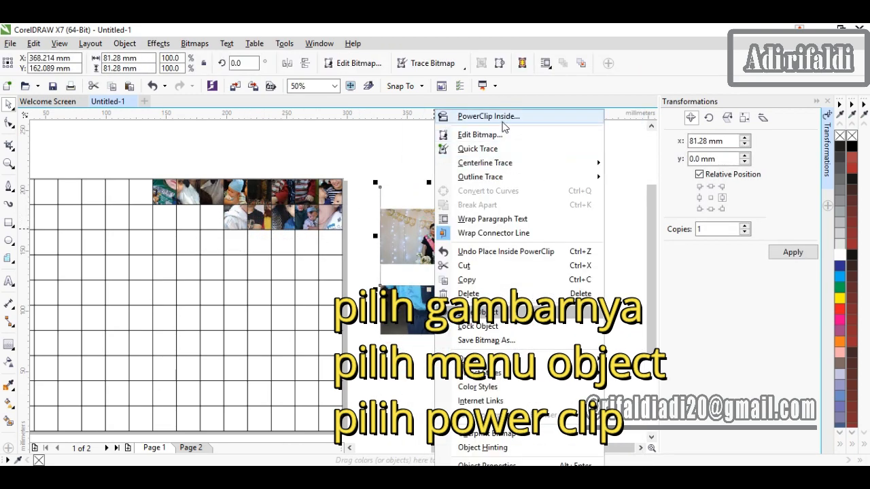
{"action": "left_click", "coordinate": [501, 121]}
{"action": "left_click", "coordinate": [212, 219]}
Step: PowerClip the next two stacked photos inside the seventh and eighth cells from the right in the second row
{"action": "right_click", "coordinate": [431, 224]}
{"action": "left_click", "coordinate": [473, 121]}
{"action": "left_click", "coordinate": [189, 218]}
{"action": "right_click", "coordinate": [409, 224]}
{"action": "left_click", "coordinate": [448, 112]}
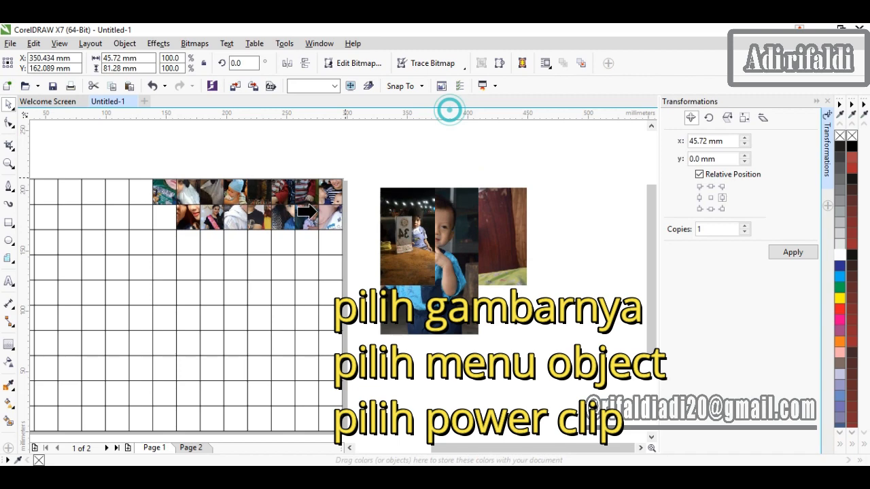
{"action": "left_click", "coordinate": [166, 218]}
Step: PowerClip one photo inside the second row's ninth cell from the right and another inside the cell above it
{"action": "right_click", "coordinate": [402, 225]}
{"action": "left_click", "coordinate": [445, 118]}
{"action": "left_click", "coordinate": [147, 217]}
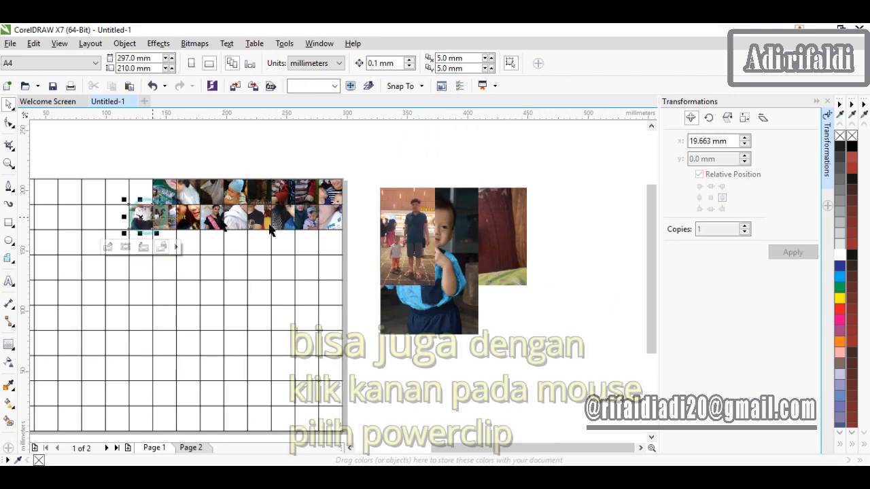
{"action": "left_click", "coordinate": [418, 236]}
{"action": "right_click", "coordinate": [421, 194]}
{"action": "left_click", "coordinate": [451, 113]}
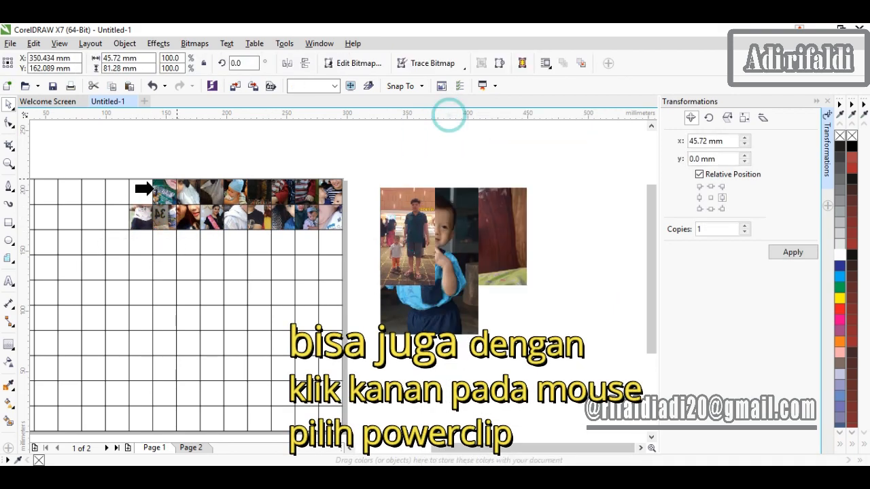
{"action": "left_click", "coordinate": [143, 193]}
Step: PowerClip the boy in blue inside the top row's tenth cell from the right and the next photo inside the cell below
{"action": "left_click", "coordinate": [403, 244]}
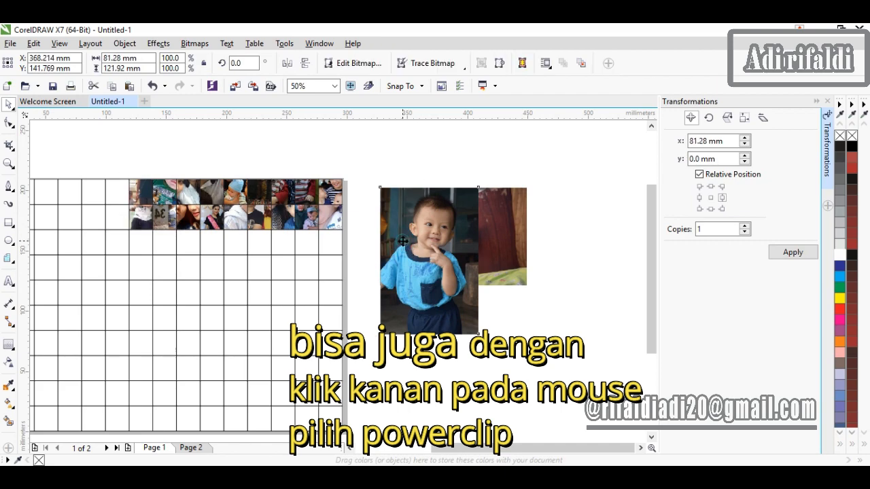
{"action": "right_click", "coordinate": [401, 226]}
{"action": "left_click", "coordinate": [437, 114]}
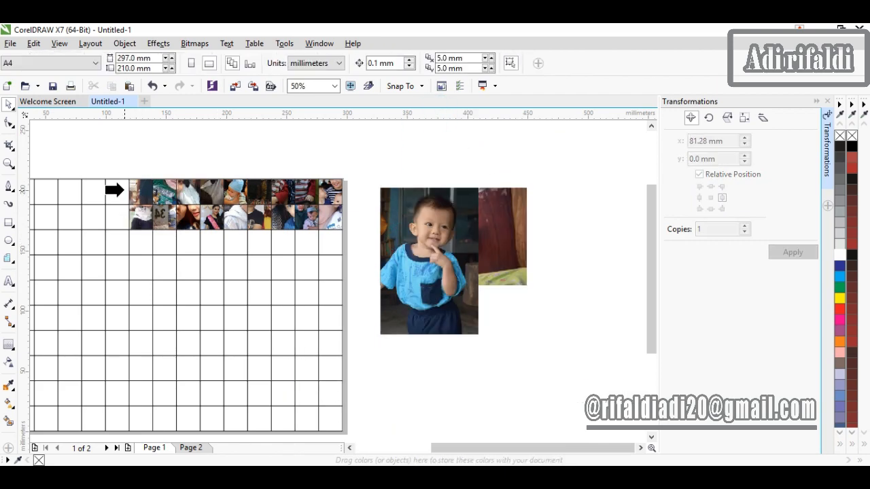
{"action": "left_click", "coordinate": [117, 191]}
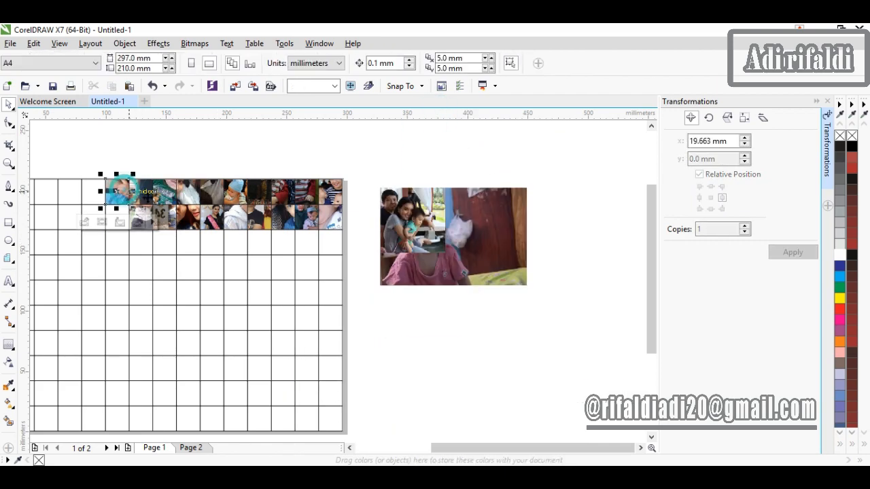
{"action": "right_click", "coordinate": [413, 233]}
{"action": "left_click", "coordinate": [435, 115]}
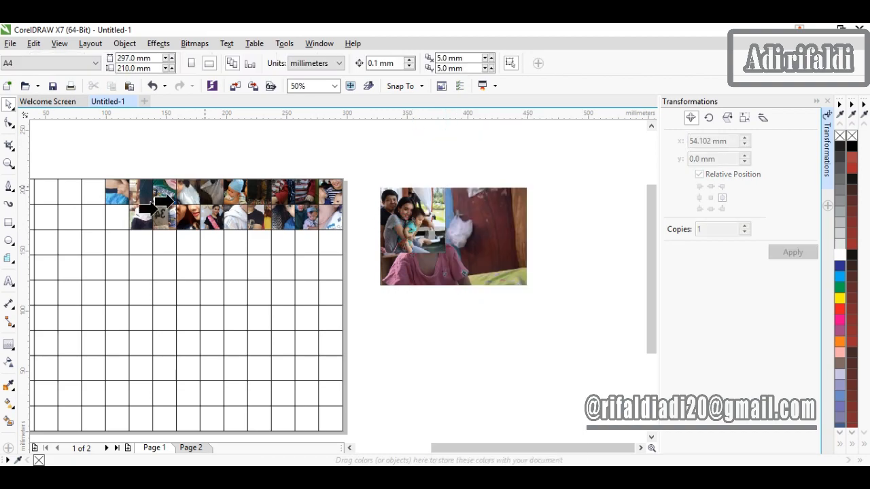
{"action": "left_click", "coordinate": [114, 222]}
Step: Move the photo of the baby in pink down and PowerClip it inside the top row's eleventh cell from the right
{"action": "left_click", "coordinate": [417, 230]}
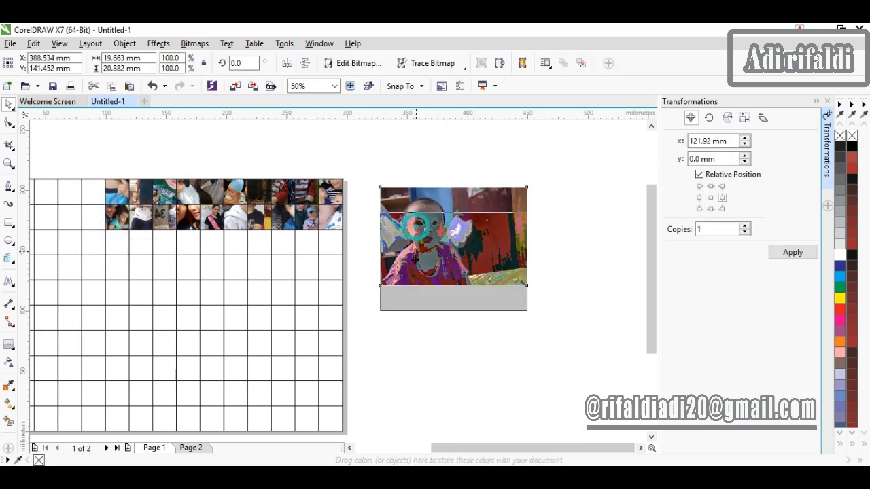
{"action": "left_click_drag", "start_coordinate": [417, 229], "coordinate": [415, 260]}
{"action": "right_click", "coordinate": [415, 260]}
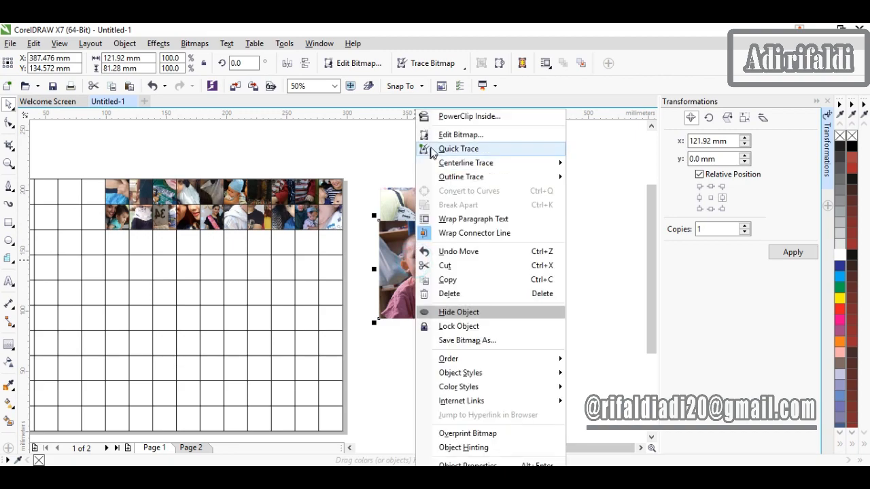
{"action": "left_click", "coordinate": [434, 117]}
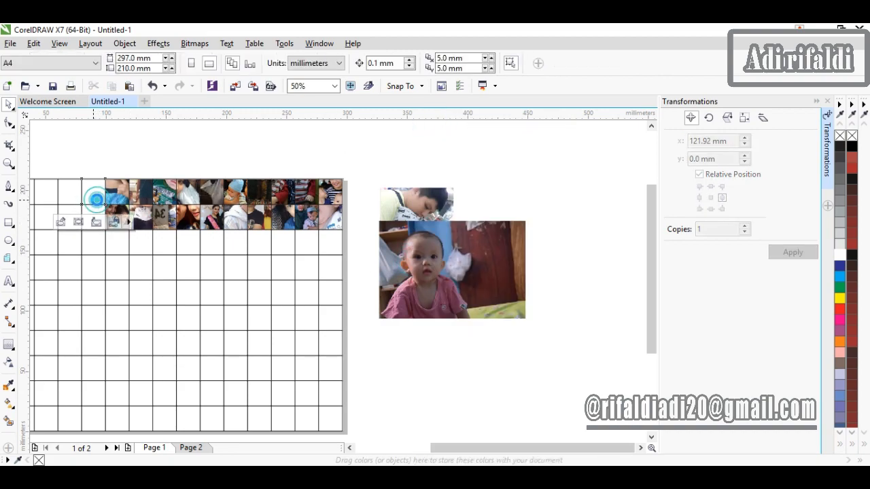
{"action": "left_click", "coordinate": [95, 199]}
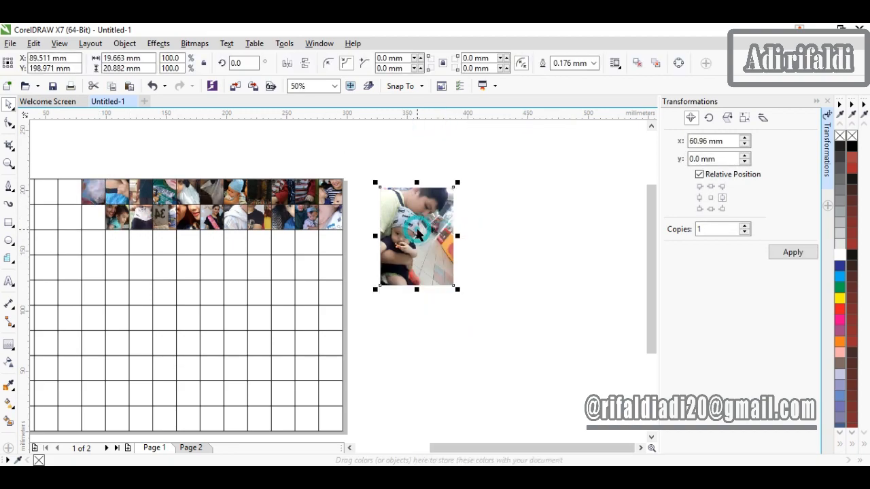
Step: PowerClip the next photo beside the page inside the second row's eleventh cell from the right
{"action": "right_click", "coordinate": [417, 235]}
{"action": "left_click", "coordinate": [476, 116]}
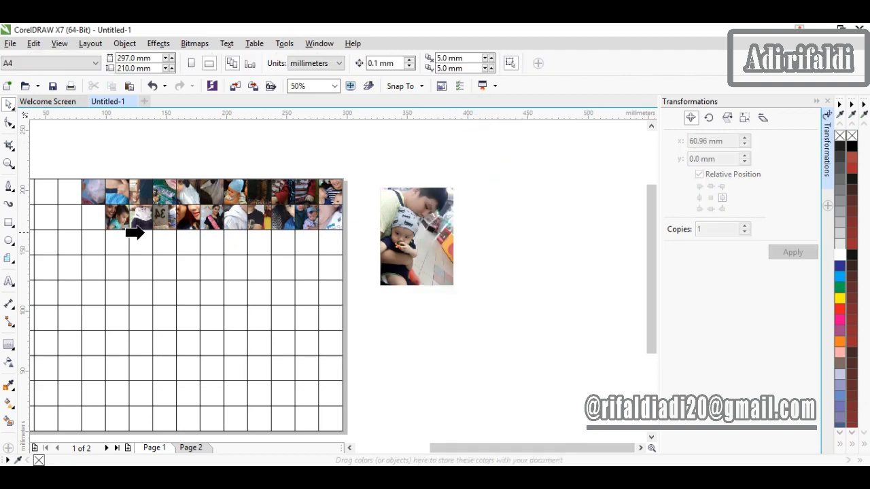
{"action": "left_click", "coordinate": [82, 214]}
Step: Delete the last leftover photo beside the page
{"action": "left_click", "coordinate": [413, 274]}
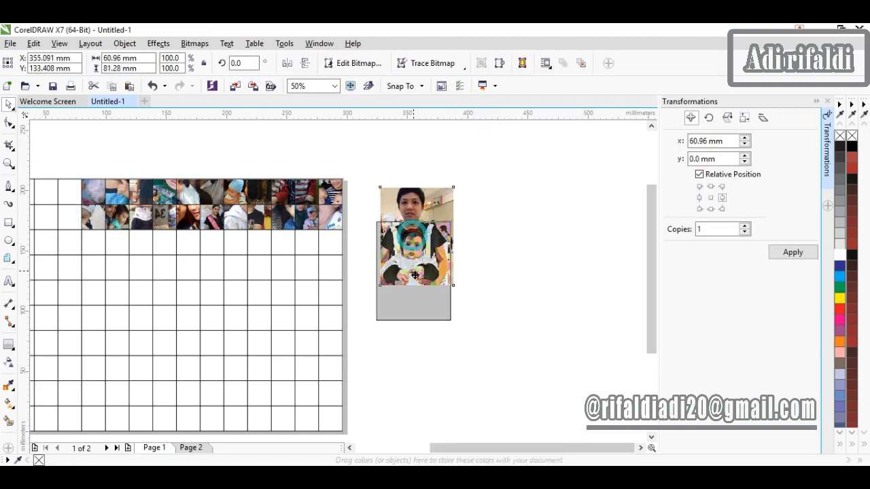
{"action": "key", "text": "Delete"}
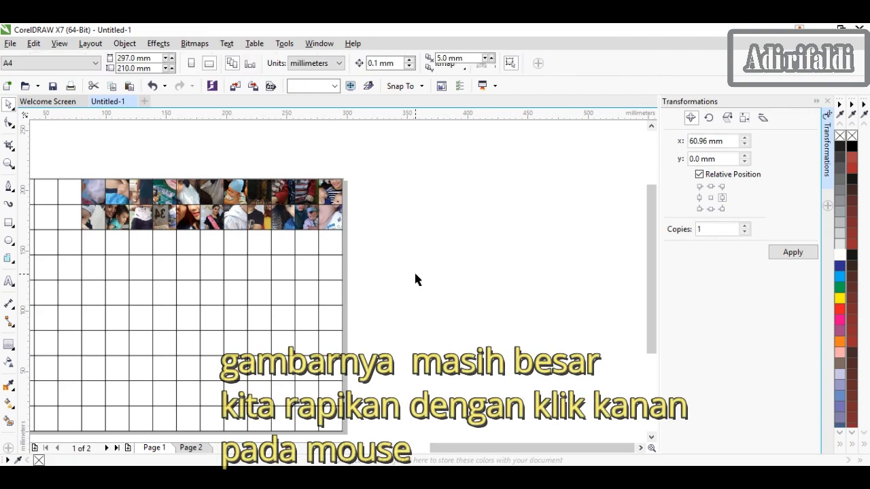
{"action": "scroll", "coordinate": [416, 279], "scroll_direction": "down", "scroll_amount": 1}
{"action": "scroll", "coordinate": [222, 266], "scroll_direction": "up", "scroll_amount": 1}
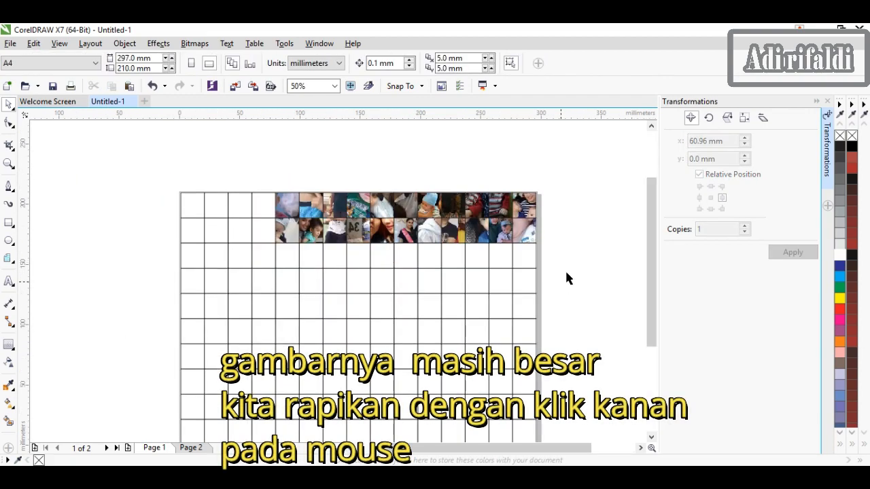
Step: Edit the PowerClip in the top row's rightmost cell and shrink its photo to the cell frame, about 19.7 by 20.9 mm
{"action": "scroll", "coordinate": [527, 196], "scroll_direction": "up", "scroll_amount": 1}
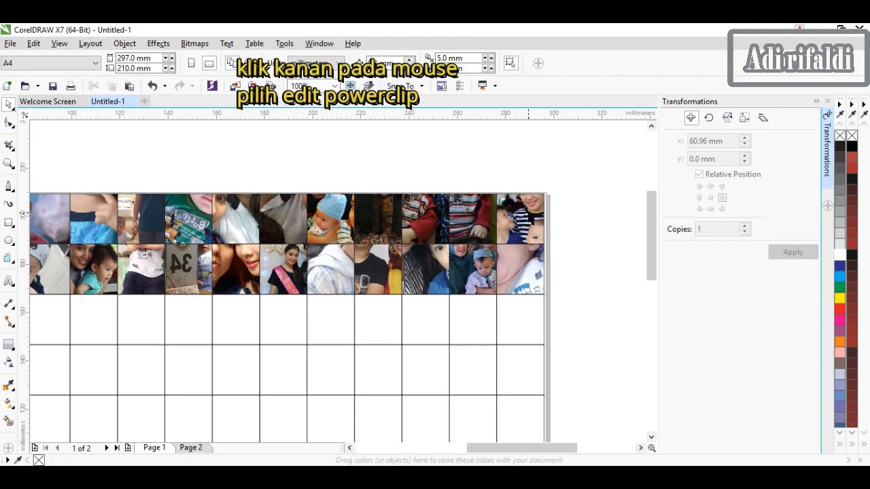
{"action": "left_click", "coordinate": [530, 217]}
{"action": "right_click", "coordinate": [530, 217]}
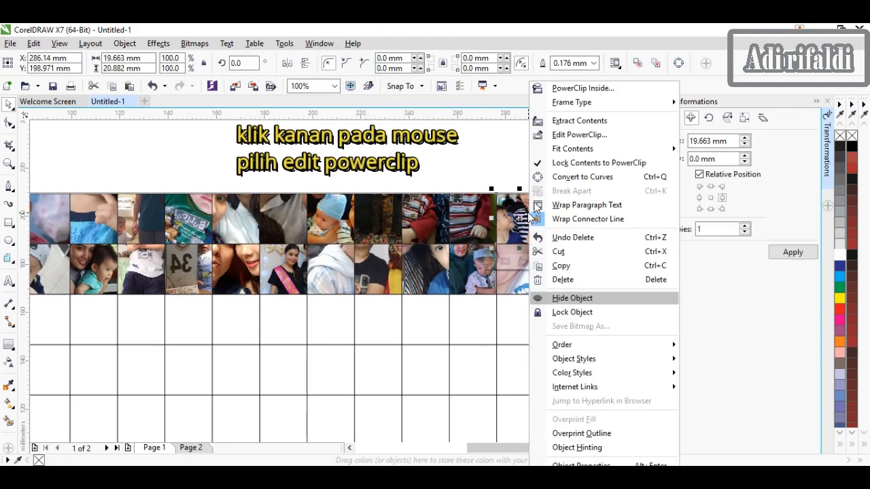
{"action": "left_click", "coordinate": [573, 135]}
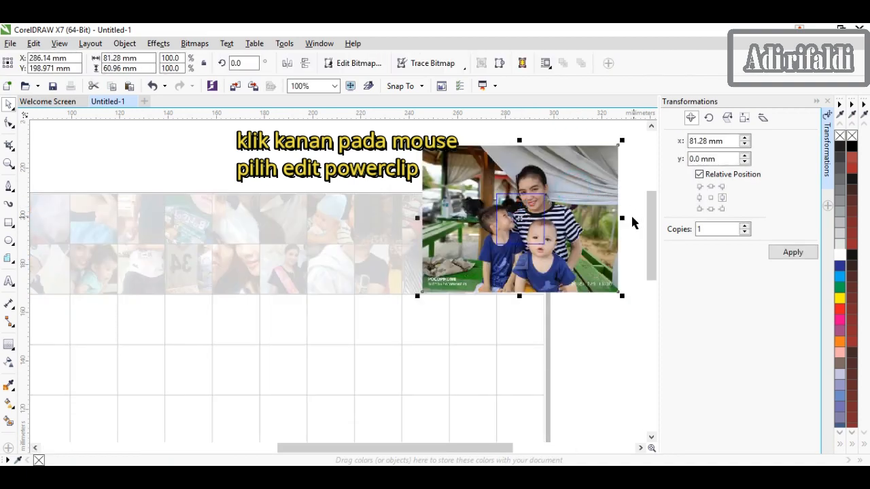
{"action": "left_click_drag", "start_coordinate": [624, 218], "coordinate": [548, 219]}
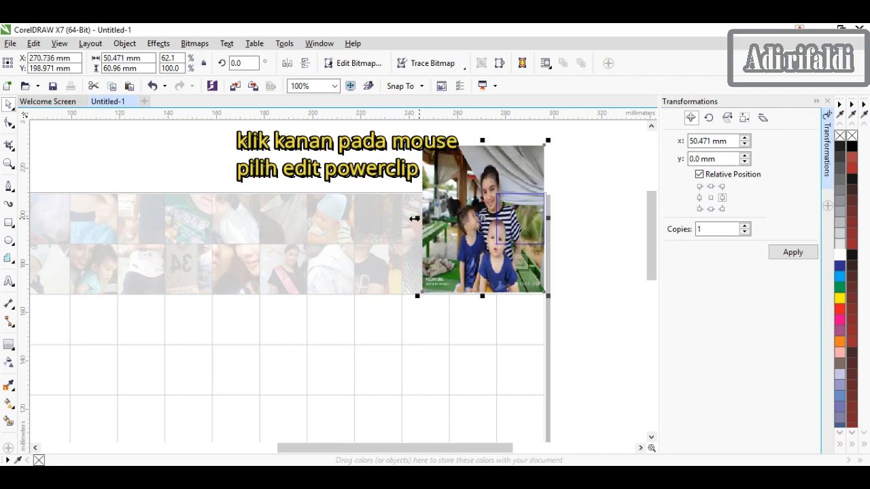
{"action": "left_click_drag", "start_coordinate": [416, 218], "coordinate": [492, 218]}
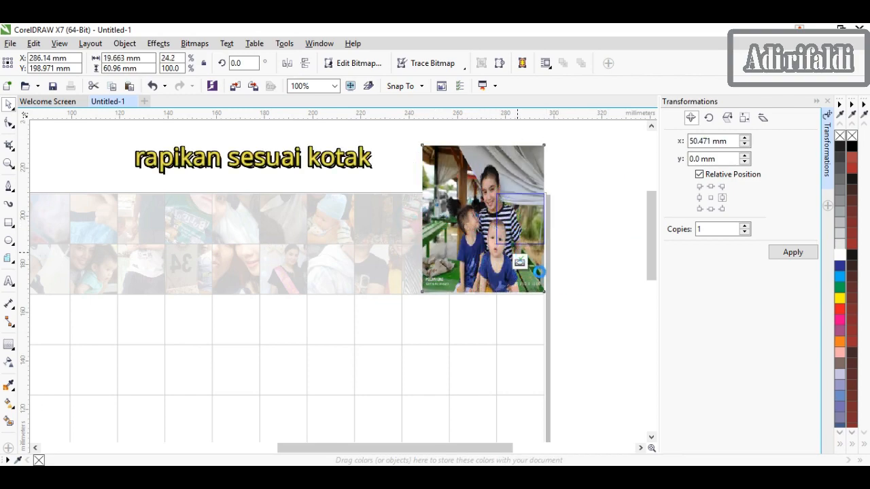
{"action": "left_click_drag", "start_coordinate": [520, 292], "coordinate": [519, 248]}
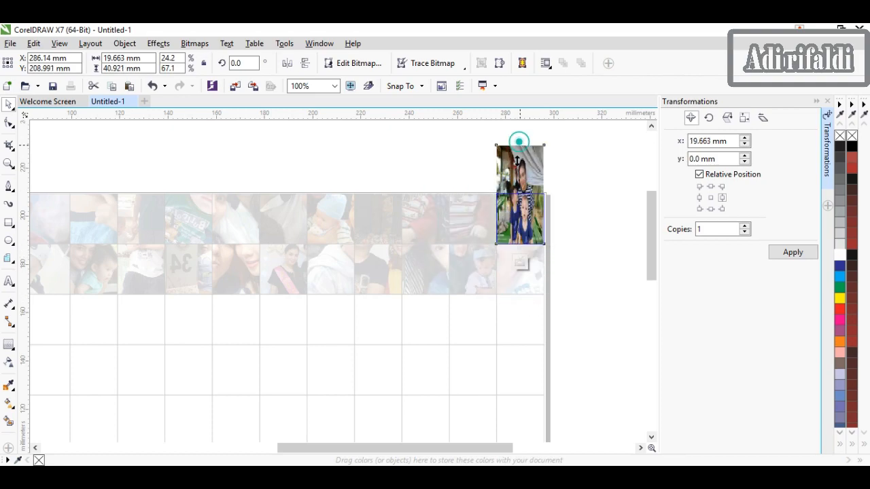
{"action": "left_click_drag", "start_coordinate": [517, 161], "coordinate": [518, 194]}
{"action": "left_click_drag", "start_coordinate": [518, 197], "coordinate": [523, 193]}
{"action": "scroll", "coordinate": [518, 190], "scroll_direction": "up", "scroll_amount": 2}
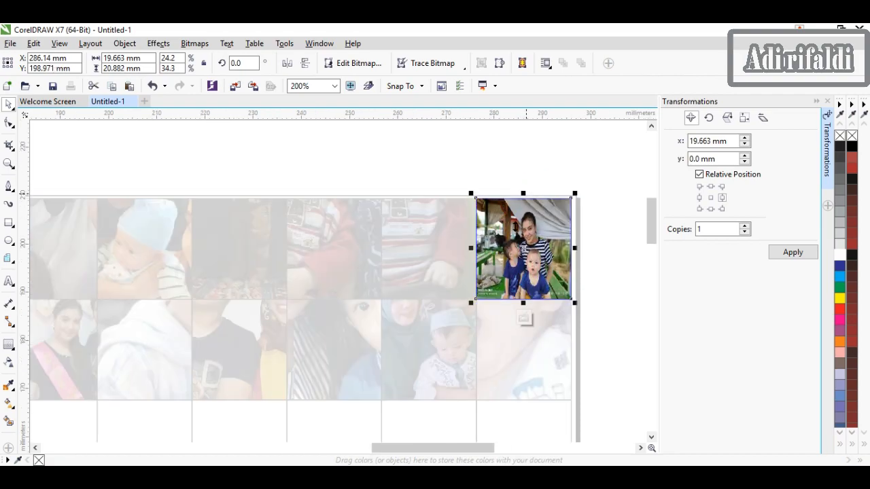
{"action": "right_click", "coordinate": [513, 217]}
{"action": "left_click", "coordinate": [537, 176]}
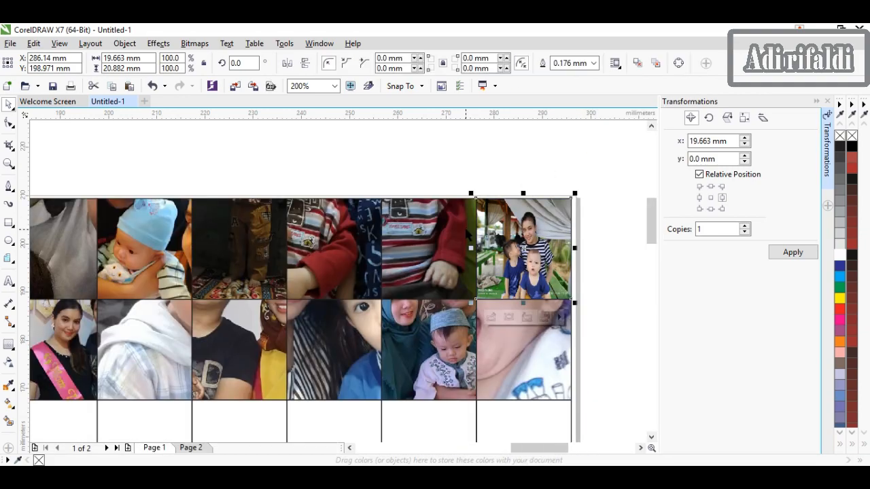
Step: Edit the PowerClip in the top row's second cell from the right and shrink the baby photo to about 20.2 by 20.9 mm
{"action": "scroll", "coordinate": [465, 238], "scroll_direction": "down", "scroll_amount": 2}
{"action": "right_click", "coordinate": [451, 230]}
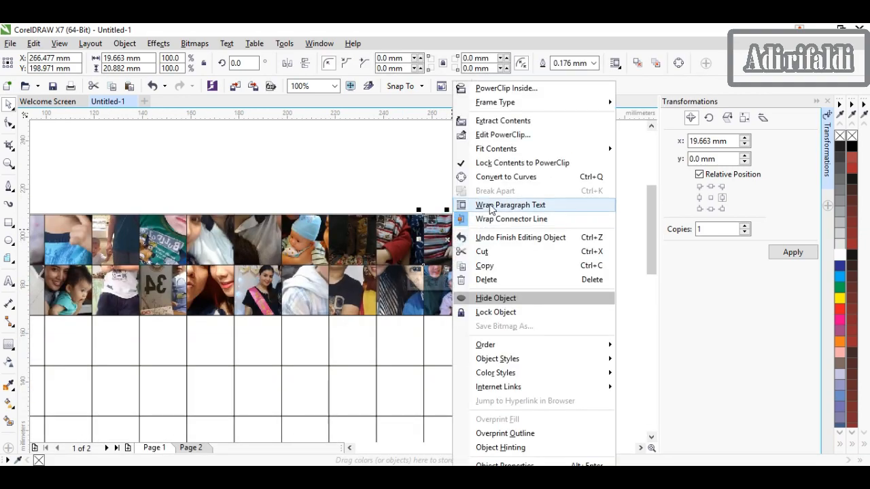
{"action": "left_click", "coordinate": [497, 136]}
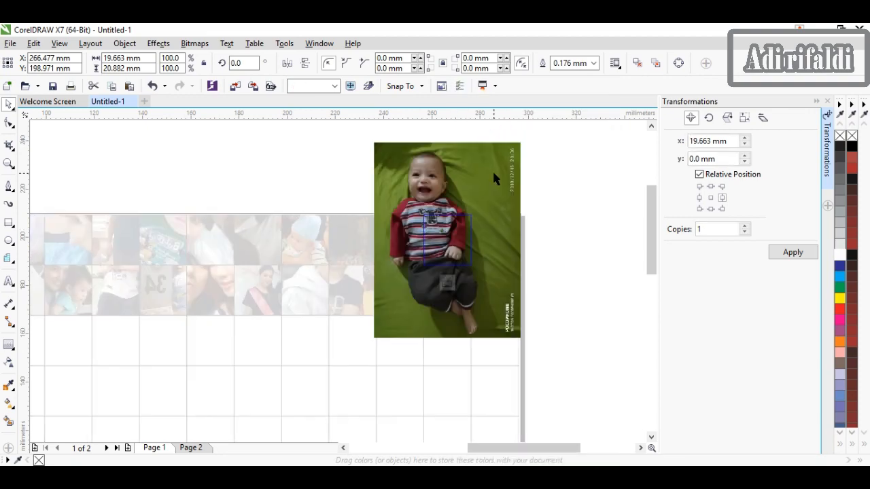
{"action": "left_click", "coordinate": [499, 178]}
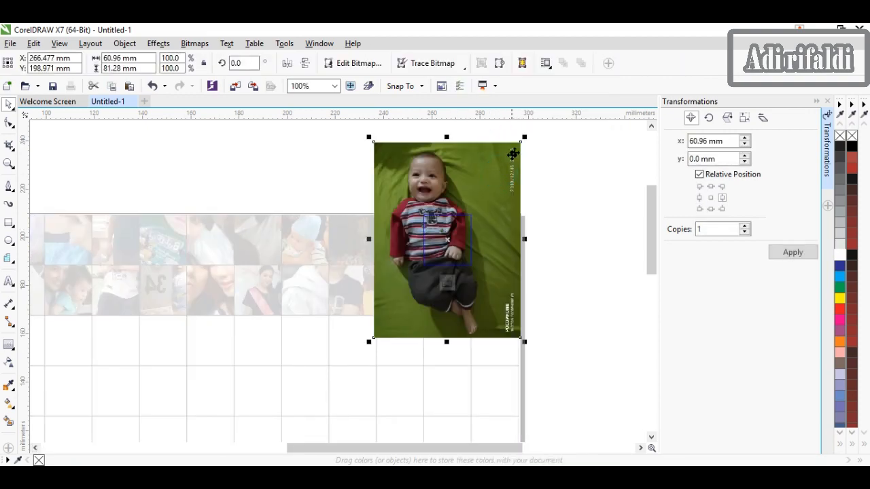
{"action": "left_click_drag", "start_coordinate": [524, 240], "coordinate": [470, 240]}
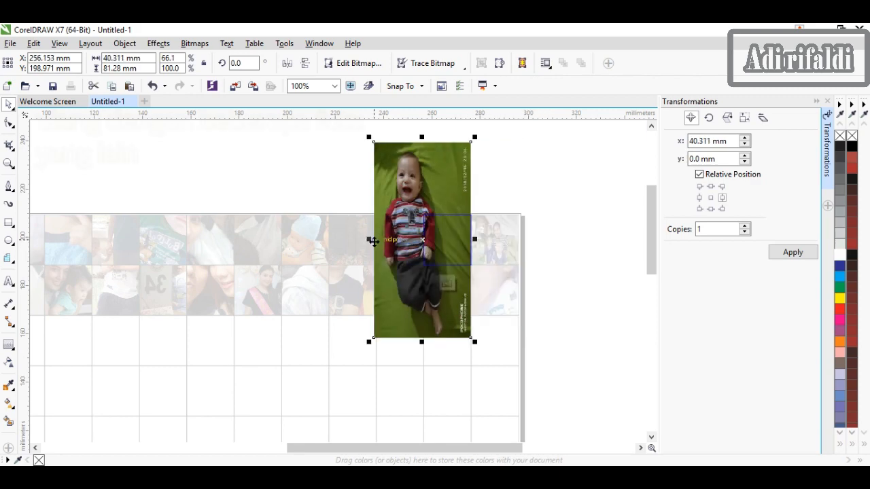
{"action": "left_click_drag", "start_coordinate": [368, 239], "coordinate": [417, 238]}
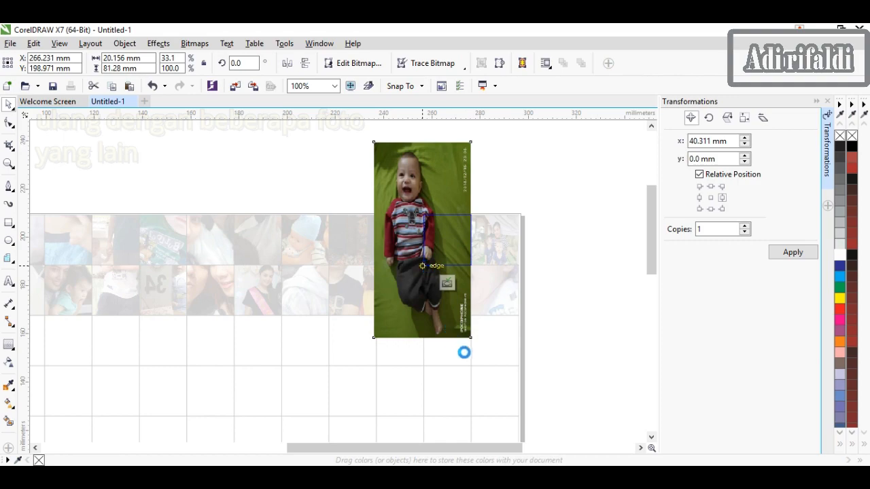
{"action": "left_click_drag", "start_coordinate": [446, 343], "coordinate": [443, 266]}
{"action": "left_click_drag", "start_coordinate": [446, 137], "coordinate": [446, 215]}
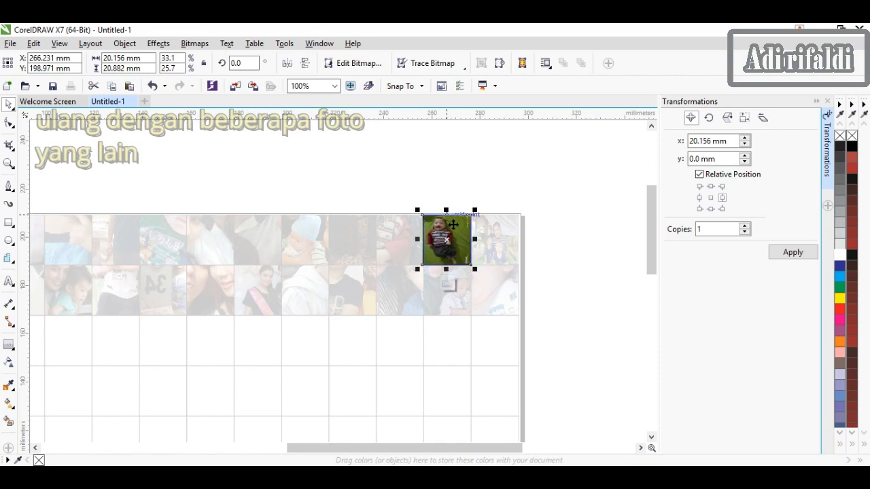
{"action": "right_click", "coordinate": [454, 225]}
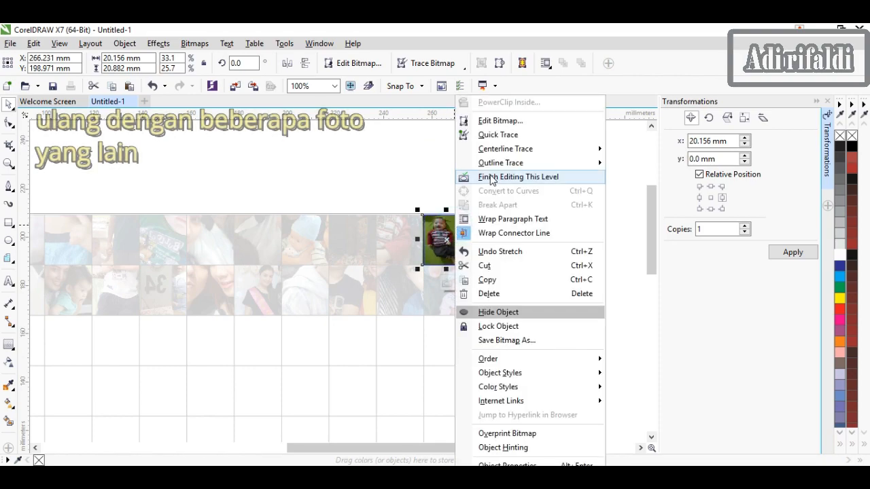
{"action": "left_click", "coordinate": [492, 178]}
Step: Fit the photo of the two boys to the top row's third cell from the right inside its PowerClip, about 19.7 by 20.9 mm
{"action": "right_click", "coordinate": [405, 221]}
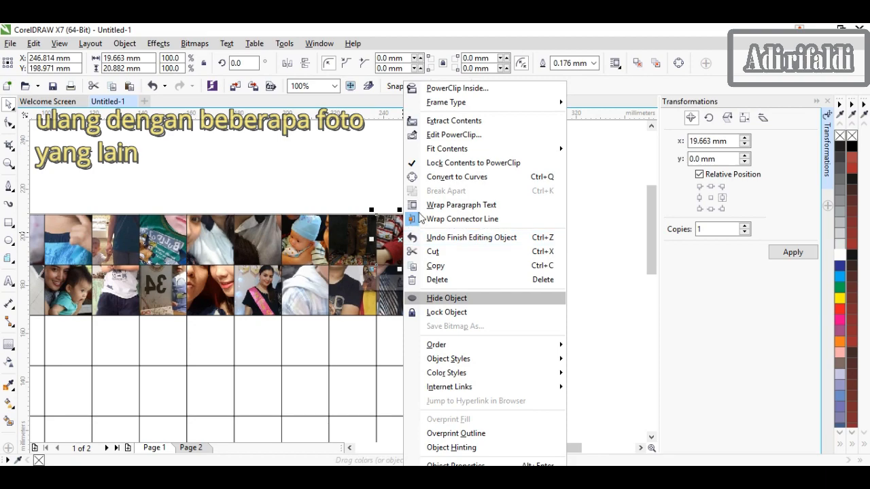
{"action": "left_click", "coordinate": [435, 136]}
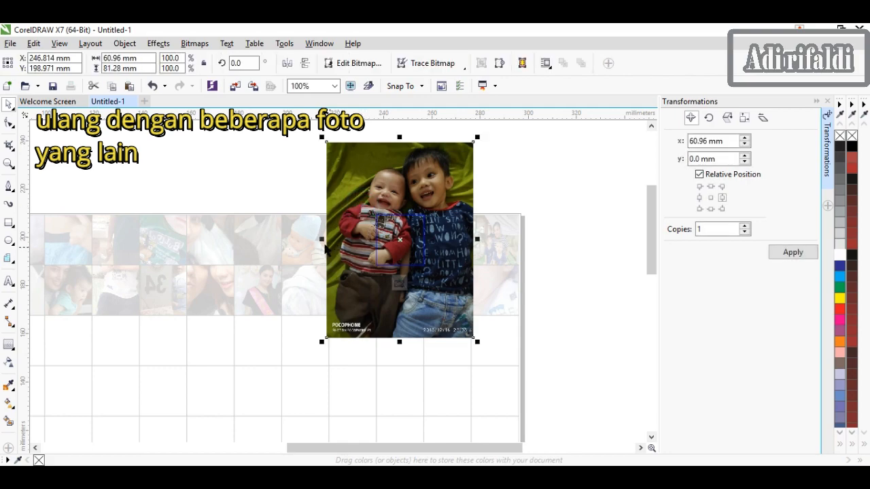
{"action": "left_click_drag", "start_coordinate": [321, 239], "coordinate": [371, 240]}
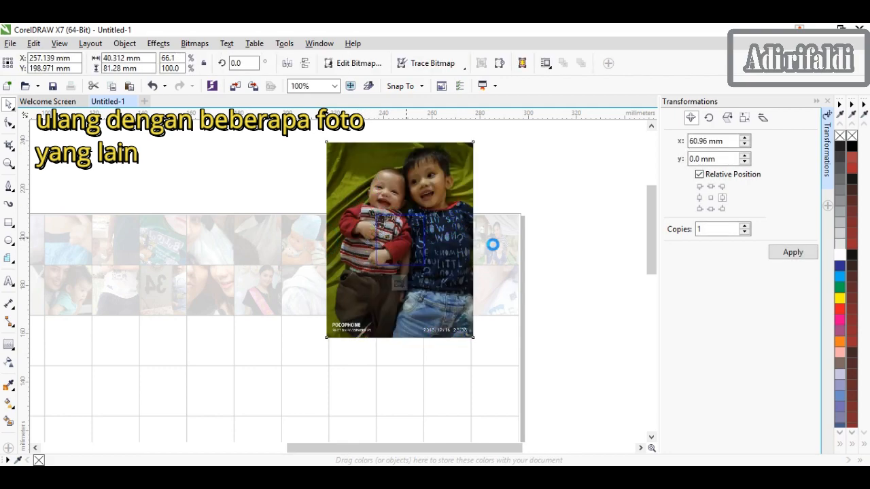
{"action": "left_click_drag", "start_coordinate": [478, 239], "coordinate": [423, 233]}
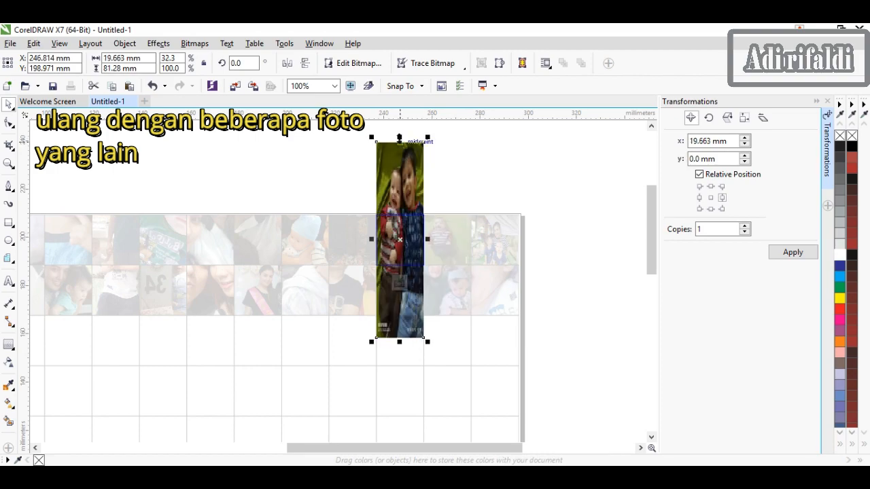
{"action": "left_click_drag", "start_coordinate": [399, 138], "coordinate": [399, 160]}
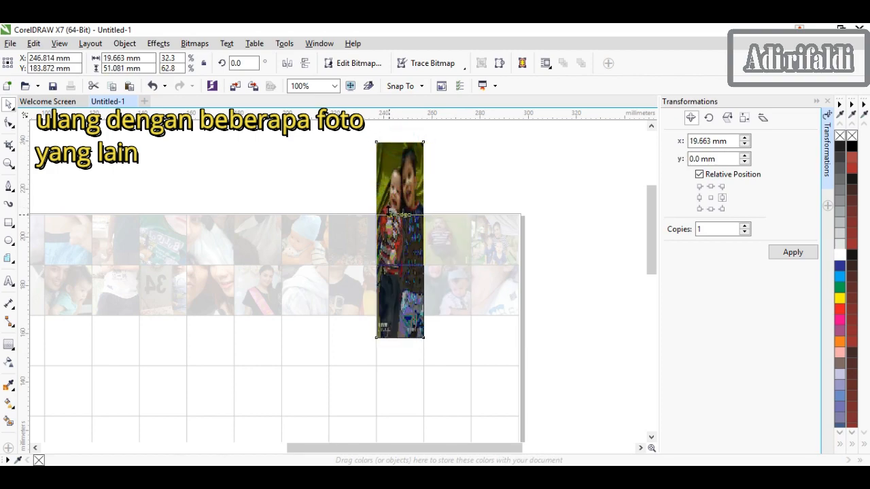
{"action": "left_click_drag", "start_coordinate": [399, 342], "coordinate": [398, 265]}
{"action": "right_click", "coordinate": [394, 234]}
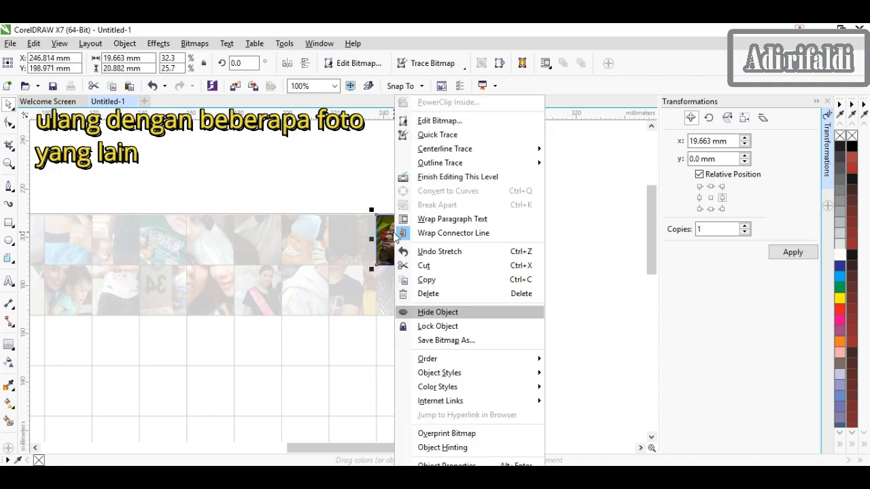
{"action": "left_click", "coordinate": [419, 181]}
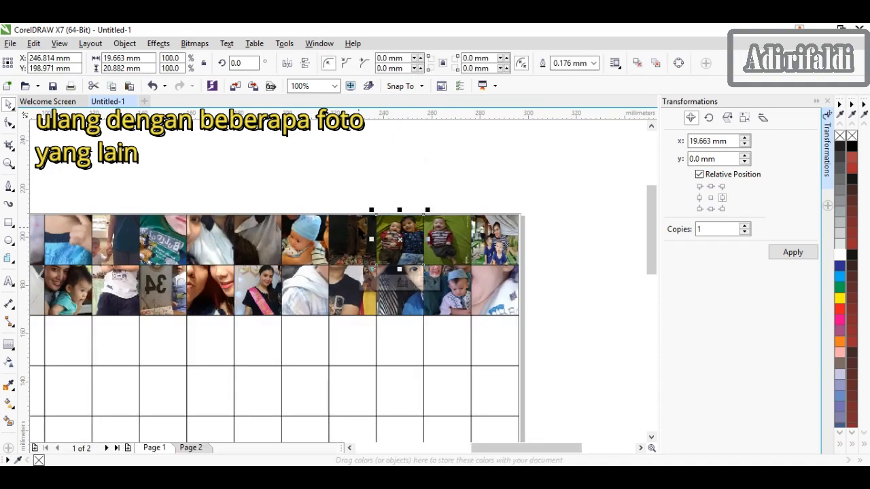
Step: Fit the prayer rug photo to the top row's fourth cell from the right inside its PowerClip, about 19.7 by 20.9 mm
{"action": "right_click", "coordinate": [358, 231]}
{"action": "left_click", "coordinate": [403, 135]}
{"action": "left_click", "coordinate": [378, 199]}
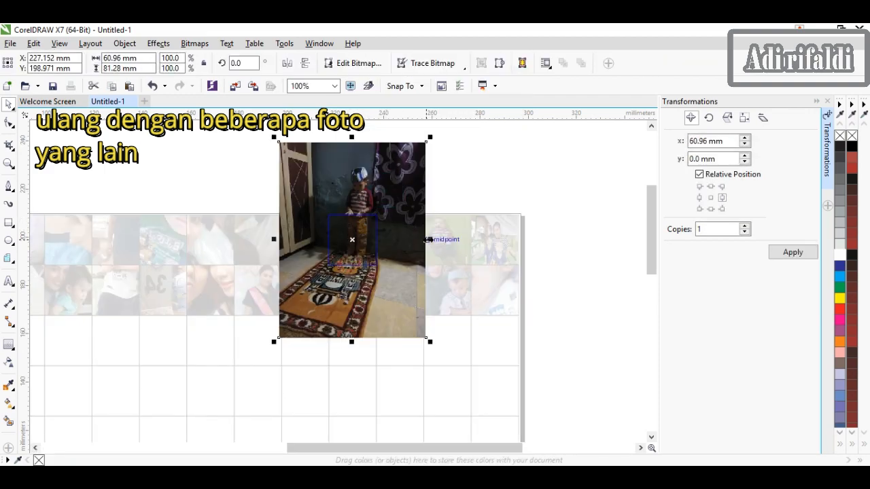
{"action": "left_click_drag", "start_coordinate": [429, 238], "coordinate": [380, 239]}
{"action": "left_click_drag", "start_coordinate": [274, 240], "coordinate": [328, 241]}
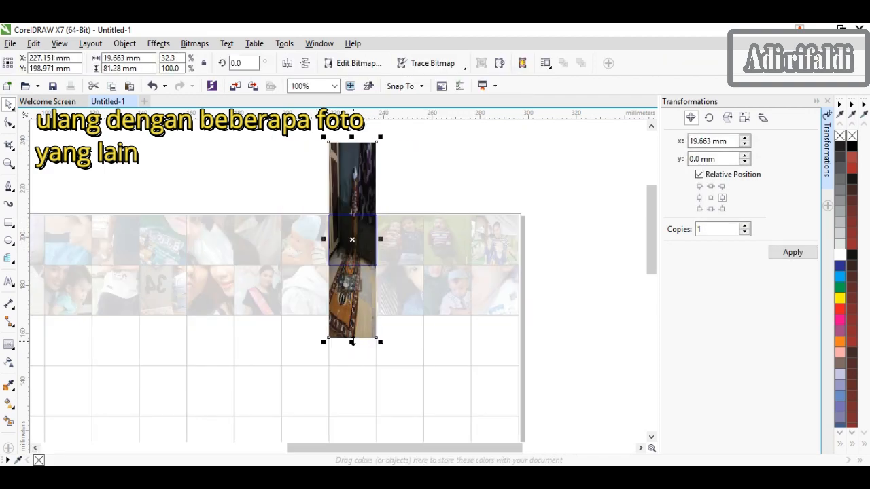
{"action": "left_click_drag", "start_coordinate": [352, 341], "coordinate": [351, 267]}
{"action": "left_click_drag", "start_coordinate": [352, 138], "coordinate": [350, 212]}
{"action": "right_click", "coordinate": [367, 235]}
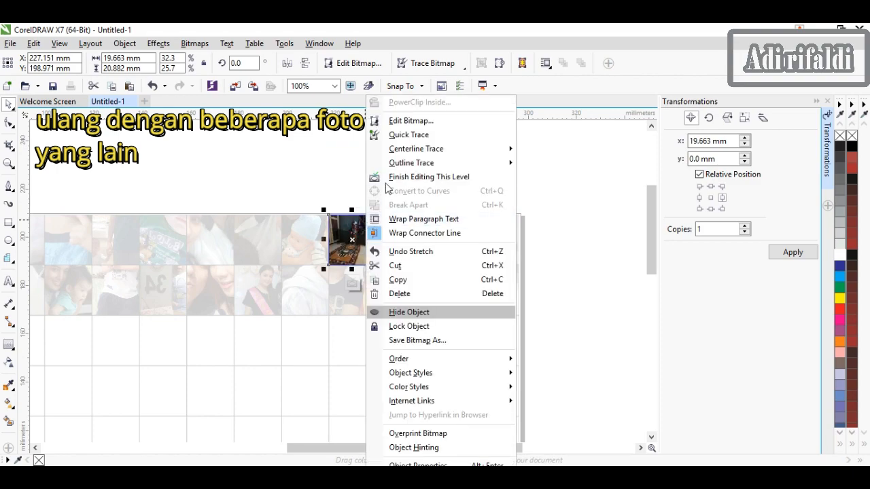
{"action": "left_click", "coordinate": [399, 177]}
Step: Edit the PowerClip in the second row's rightmost cell and shrink the laughing baby photo to the cell frame
{"action": "right_click", "coordinate": [488, 274]}
{"action": "left_click", "coordinate": [528, 137]}
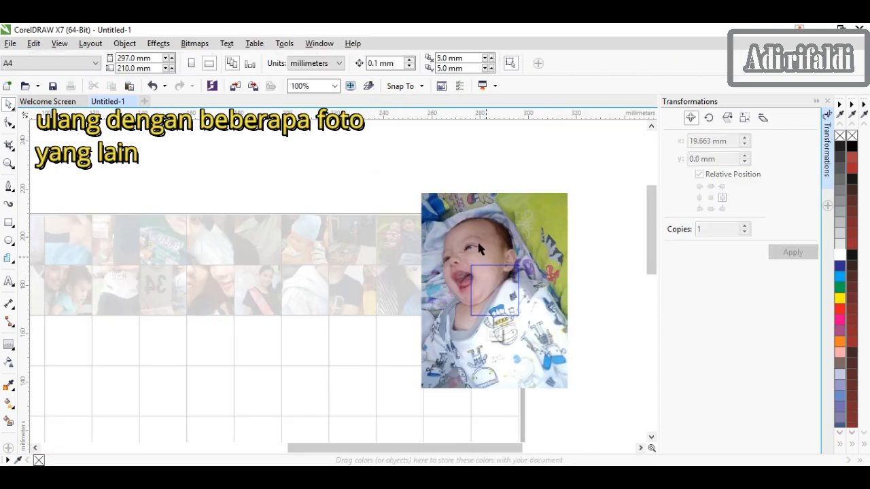
{"action": "left_click_drag", "start_coordinate": [494, 391], "coordinate": [497, 259]}
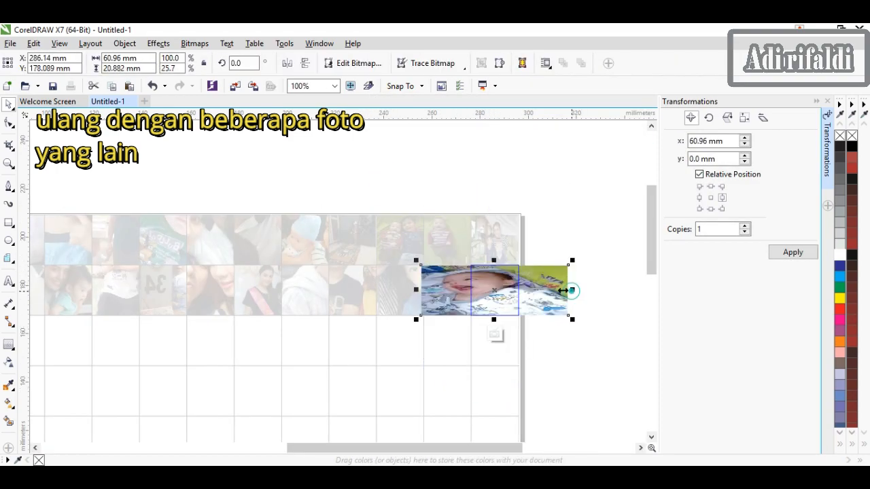
{"action": "left_click_drag", "start_coordinate": [569, 290], "coordinate": [520, 290]}
{"action": "left_click_drag", "start_coordinate": [420, 290], "coordinate": [471, 289]}
{"action": "right_click", "coordinate": [487, 276]}
{"action": "left_click", "coordinate": [516, 176]}
Step: Shrink the family photo in the second row's second cell from the right to the PowerClip frame, about 19.7 by 20.9 mm
{"action": "right_click", "coordinate": [446, 292]}
{"action": "left_click", "coordinate": [477, 135]}
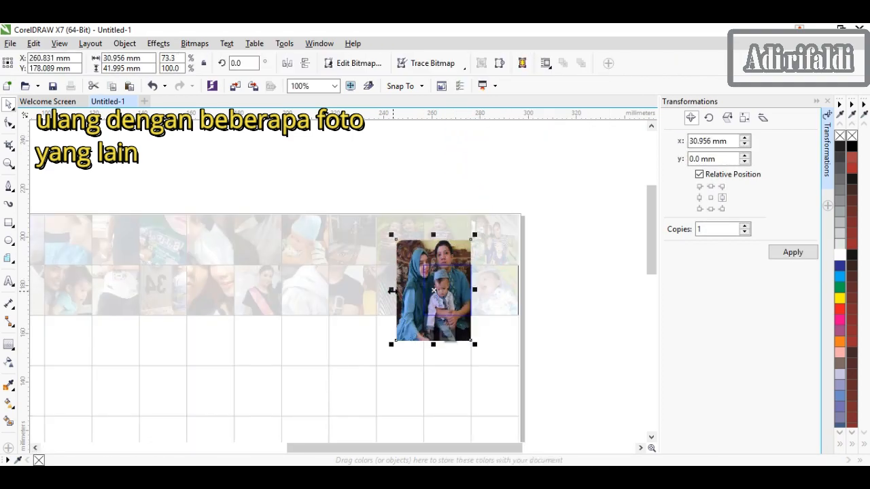
{"action": "right_click", "coordinate": [467, 299]}
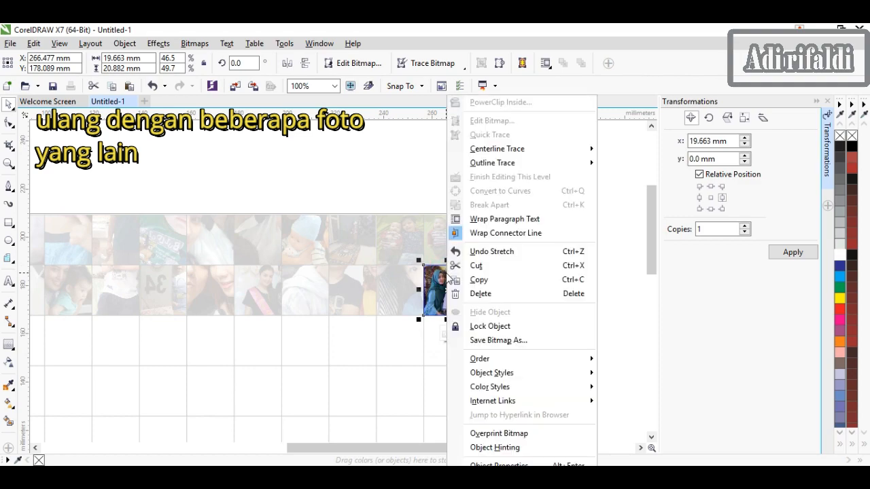
{"action": "left_click", "coordinate": [517, 176]}
Step: Edit the PowerClip in the second row's third cell from the right and shrink its photo to about 19.7 by 20.9 mm
{"action": "right_click", "coordinate": [397, 286]}
{"action": "left_click", "coordinate": [442, 133]}
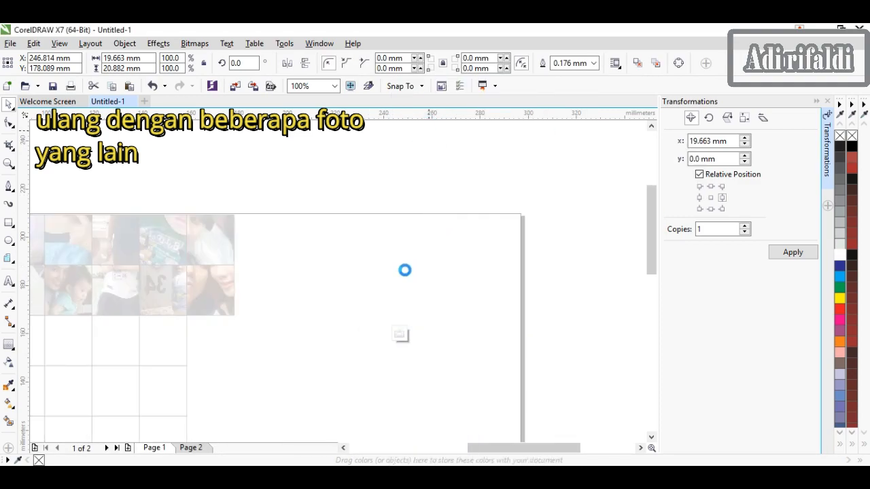
{"action": "left_click_drag", "start_coordinate": [432, 281], "coordinate": [429, 282]}
{"action": "left_click_drag", "start_coordinate": [322, 290], "coordinate": [373, 290]}
{"action": "left_click_drag", "start_coordinate": [399, 394], "coordinate": [401, 319]}
{"action": "left_click_drag", "start_coordinate": [400, 238], "coordinate": [400, 265]}
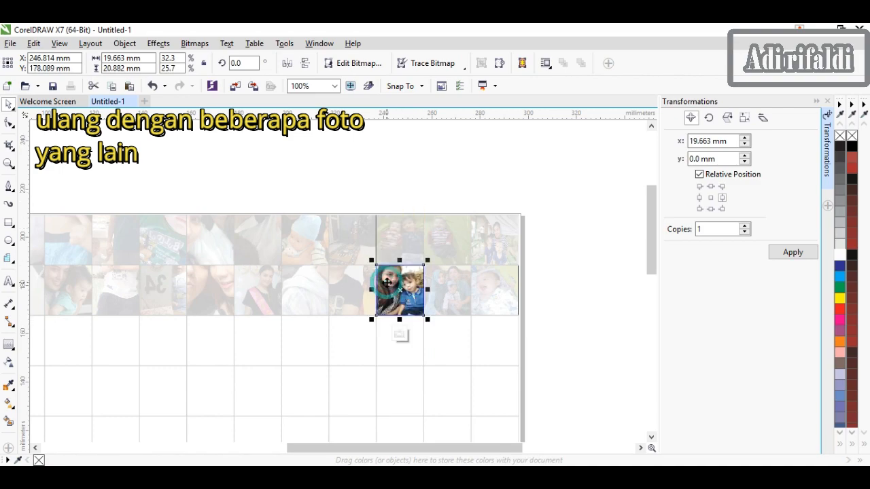
{"action": "right_click", "coordinate": [389, 289]}
{"action": "left_click", "coordinate": [432, 176]}
Step: Fit the family party photo to the second row's fourth cell from the right inside its PowerClip, about 19.7 by 20.9 mm
{"action": "right_click", "coordinate": [344, 291]}
{"action": "left_click", "coordinate": [401, 134]}
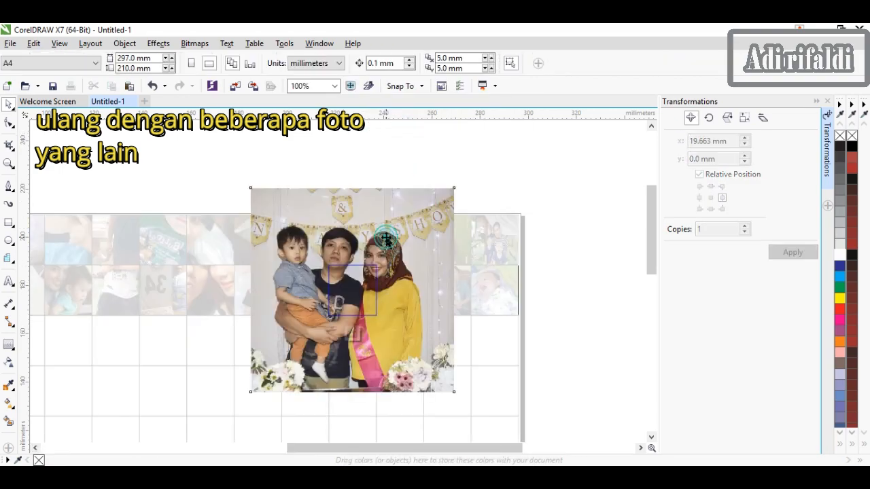
{"action": "left_click_drag", "start_coordinate": [456, 290], "coordinate": [380, 290]}
{"action": "left_click_drag", "start_coordinate": [245, 290], "coordinate": [323, 289]}
{"action": "left_click_drag", "start_coordinate": [352, 391], "coordinate": [354, 264]}
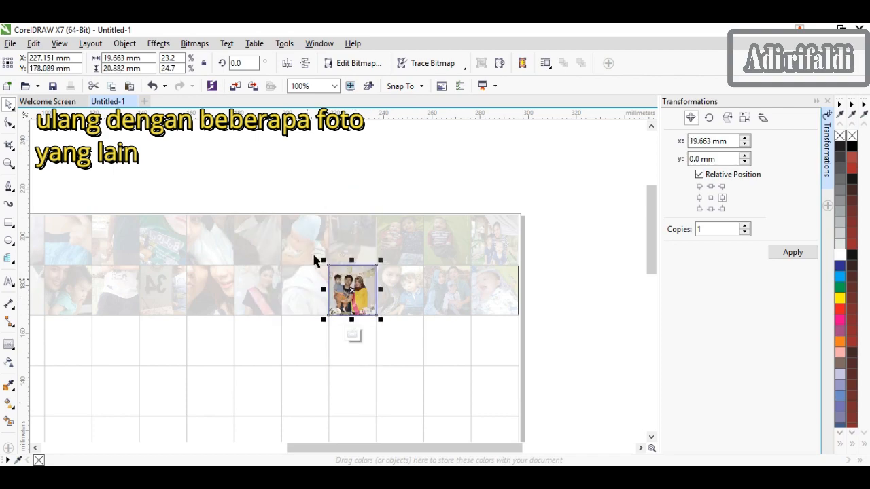
{"action": "right_click", "coordinate": [351, 291]}
{"action": "left_click", "coordinate": [381, 178]}
Step: Shrink the family photo in the top row's fifth cell from the right to about 19.7 by 20.9 mm inside its PowerClip
{"action": "right_click", "coordinate": [321, 240]}
{"action": "left_click", "coordinate": [350, 137]}
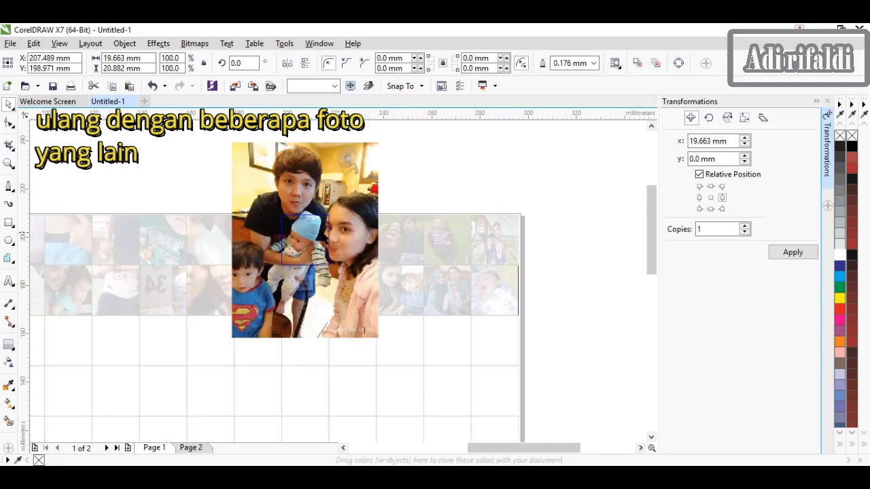
{"action": "left_click", "coordinate": [360, 231]}
{"action": "left_click_drag", "start_coordinate": [382, 239], "coordinate": [329, 239]}
{"action": "left_click_drag", "start_coordinate": [227, 239], "coordinate": [281, 239]}
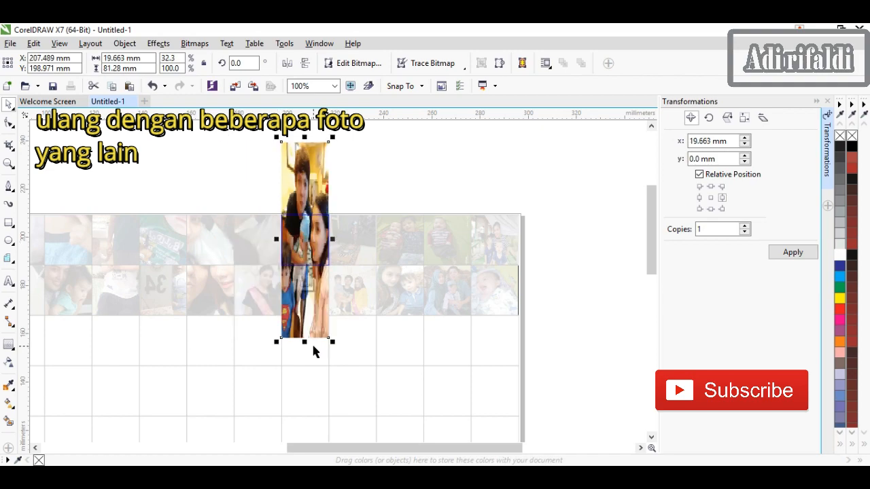
{"action": "right_click", "coordinate": [307, 215]}
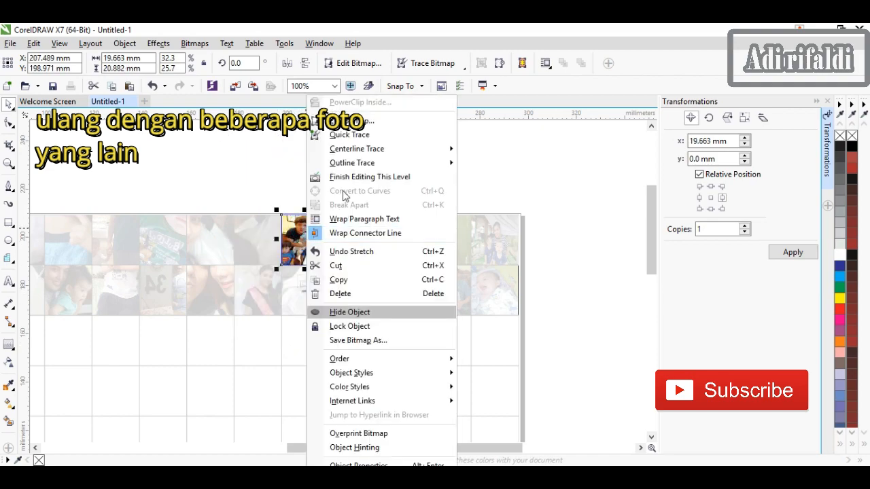
{"action": "left_click", "coordinate": [371, 176]}
Step: Edit the PowerClip in the second row's fifth cell from the right and shrink the plaid-jacket boy's photo to the cell frame
{"action": "right_click", "coordinate": [304, 272]}
{"action": "left_click", "coordinate": [340, 134]}
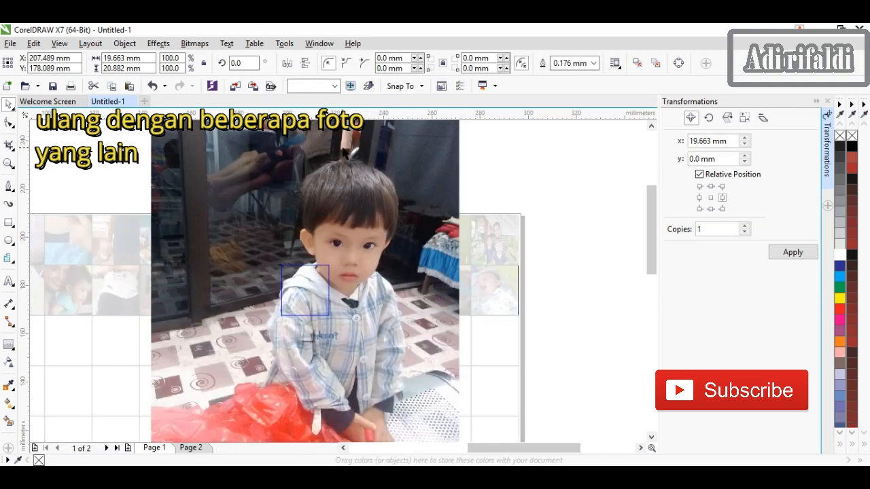
{"action": "left_click", "coordinate": [370, 235]}
{"action": "scroll", "coordinate": [432, 291], "scroll_direction": "down", "scroll_amount": 1}
{"action": "left_click_drag", "start_coordinate": [449, 290], "coordinate": [388, 287]}
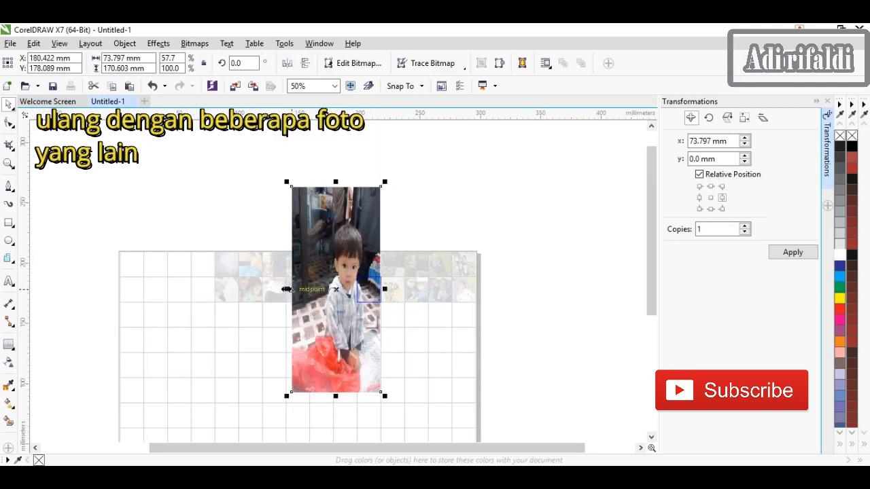
{"action": "left_click_drag", "start_coordinate": [286, 289], "coordinate": [354, 290]}
{"action": "left_click_drag", "start_coordinate": [369, 396], "coordinate": [369, 276]}
{"action": "scroll", "coordinate": [369, 276], "scroll_direction": "up", "scroll_amount": 1}
{"action": "right_click", "coordinate": [355, 310]}
{"action": "left_click", "coordinate": [389, 178]}
Step: Fit the four-person family photo to the PowerClip frame in the top row's sixth cell from the right
{"action": "left_click", "coordinate": [313, 255]}
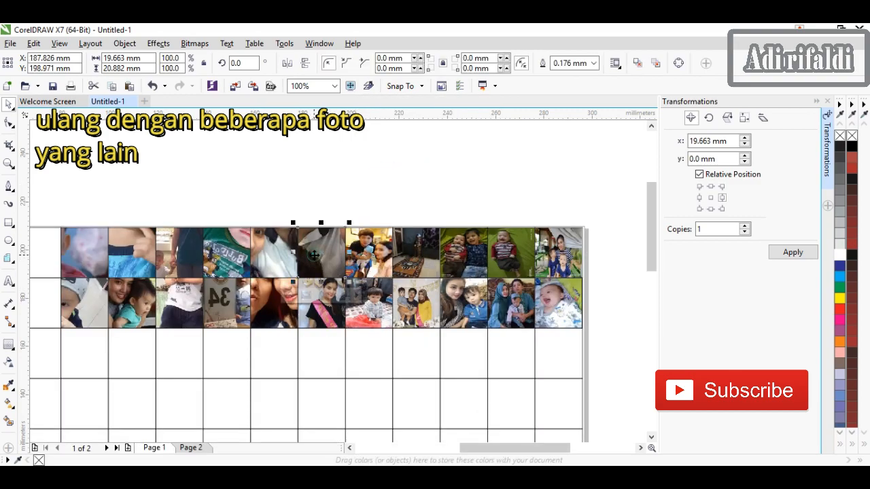
{"action": "right_click", "coordinate": [314, 255]}
{"action": "left_click", "coordinate": [388, 132]}
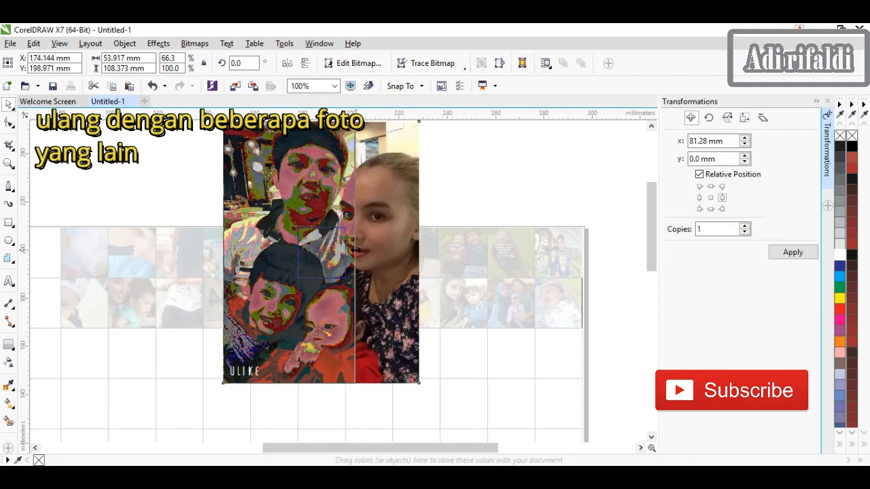
{"action": "left_click_drag", "start_coordinate": [356, 251], "coordinate": [347, 252]}
{"action": "left_click_drag", "start_coordinate": [220, 251], "coordinate": [297, 252]}
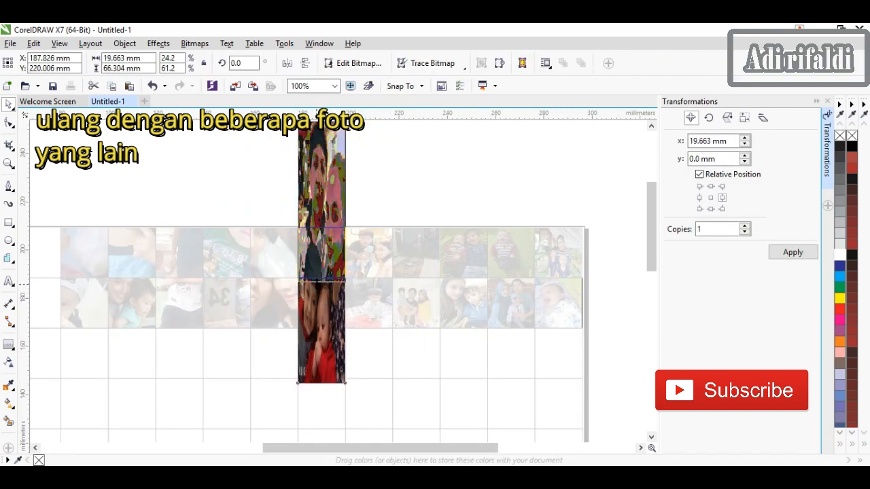
{"action": "left_click_drag", "start_coordinate": [321, 384], "coordinate": [321, 280]}
{"action": "left_click_drag", "start_coordinate": [313, 166], "coordinate": [322, 253]}
{"action": "key", "text": "ctrl+z"}
{"action": "left_click", "coordinate": [651, 127]}
{"action": "right_click", "coordinate": [321, 270]}
{"action": "left_click", "coordinate": [367, 178]}
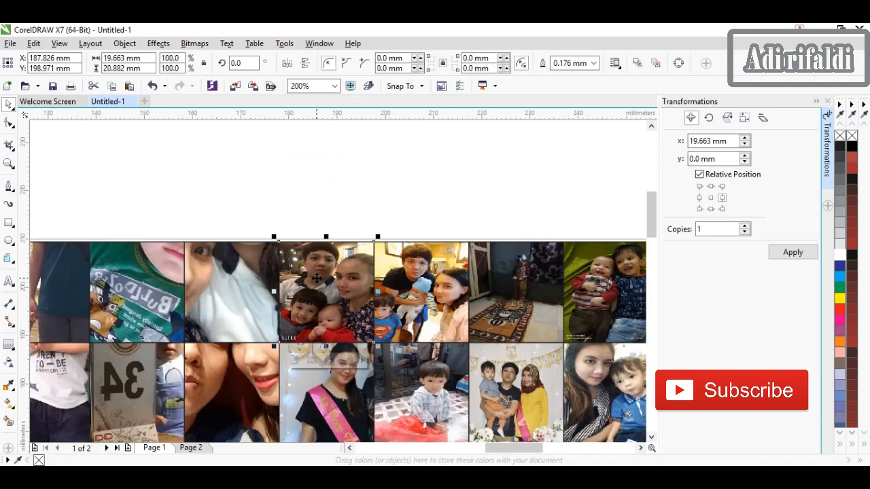
Step: Resize the family selfie inside the PowerClip of the top row's seventh cell from the right to about 19.7 by 20.9 mm
{"action": "right_click", "coordinate": [267, 272]}
{"action": "left_click", "coordinate": [288, 133]}
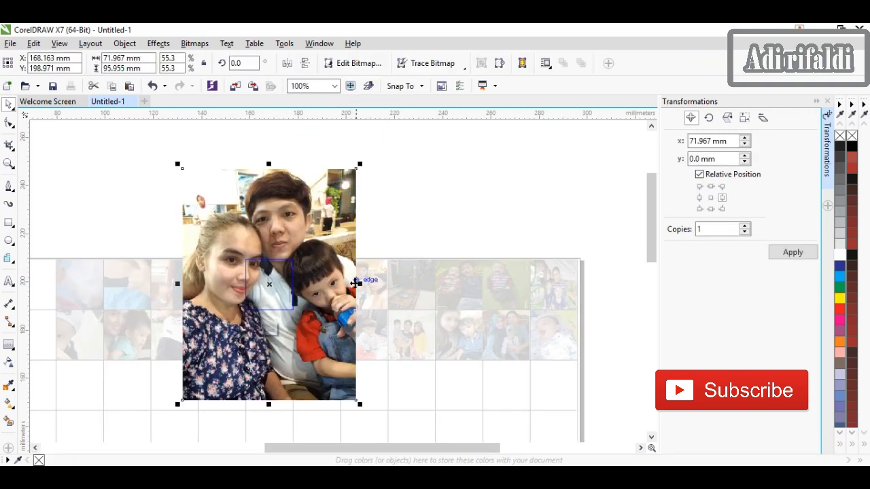
{"action": "left_click_drag", "start_coordinate": [360, 284], "coordinate": [297, 284]}
{"action": "left_click_drag", "start_coordinate": [178, 284], "coordinate": [242, 284]}
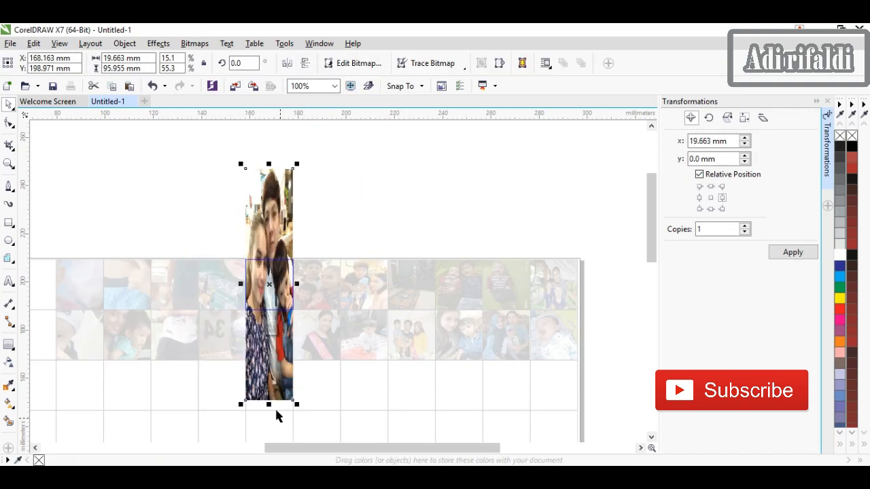
{"action": "left_click_drag", "start_coordinate": [269, 406], "coordinate": [269, 314]}
{"action": "left_click_drag", "start_coordinate": [268, 163], "coordinate": [269, 255]}
{"action": "right_click", "coordinate": [271, 275]}
{"action": "left_click", "coordinate": [313, 177]}
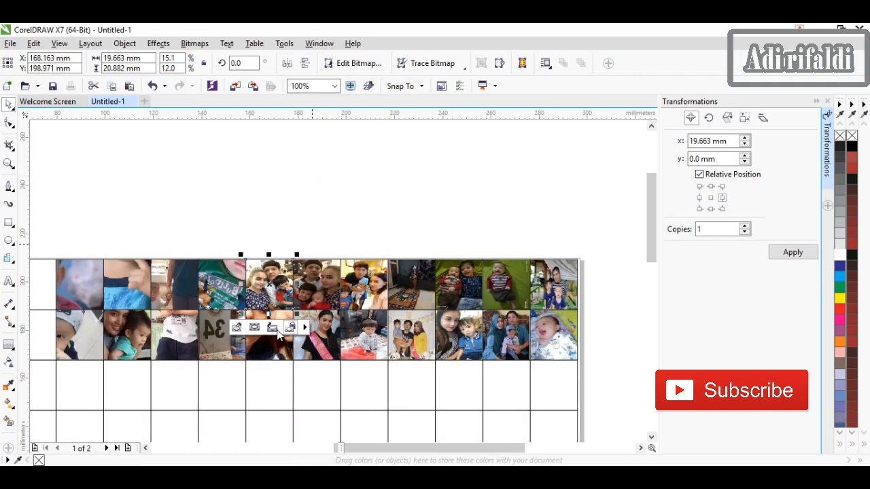
Step: Shrink the couple's photo in the second row's seventh cell from the right to about 20.1 by 20.9 mm inside its PowerClip
{"action": "right_click", "coordinate": [277, 331]}
{"action": "left_click", "coordinate": [309, 88]}
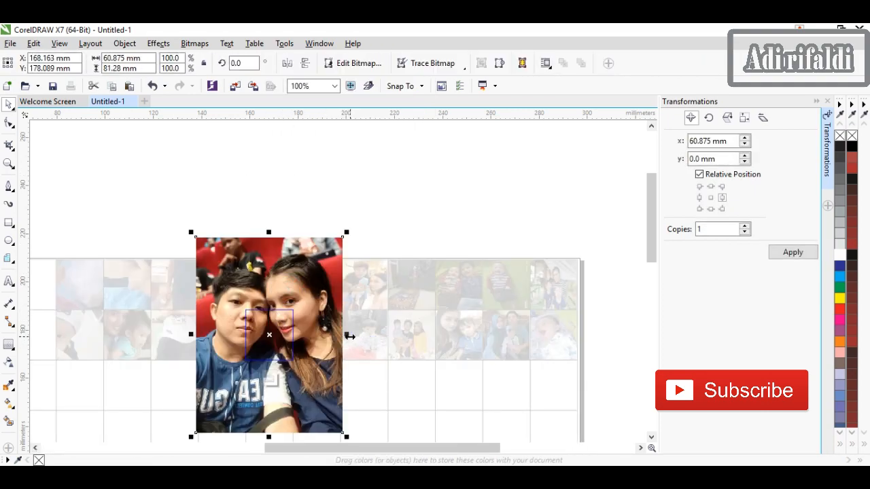
{"action": "left_click_drag", "start_coordinate": [350, 335], "coordinate": [293, 335]}
{"action": "left_click_drag", "start_coordinate": [191, 336], "coordinate": [245, 335]}
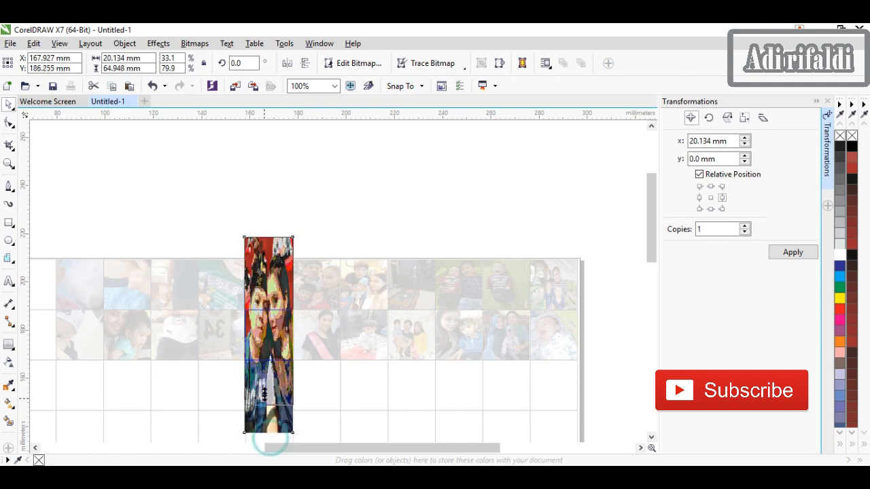
{"action": "left_click_drag", "start_coordinate": [269, 433], "coordinate": [269, 361]}
{"action": "left_click_drag", "start_coordinate": [267, 310], "coordinate": [267, 310]}
{"action": "right_click", "coordinate": [251, 328]}
{"action": "left_click", "coordinate": [288, 151]}
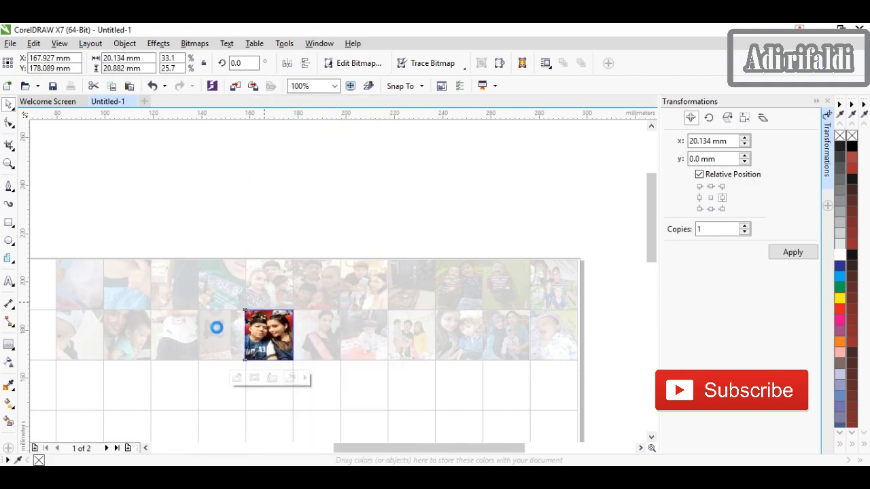
Step: Shrink the green-shirted baby's photo in the top row's eighth cell from the right to about 18 by 20.9 mm inside its PowerClip
{"action": "right_click", "coordinate": [217, 290]}
{"action": "left_click", "coordinate": [268, 138]}
{"action": "right_click", "coordinate": [273, 203]}
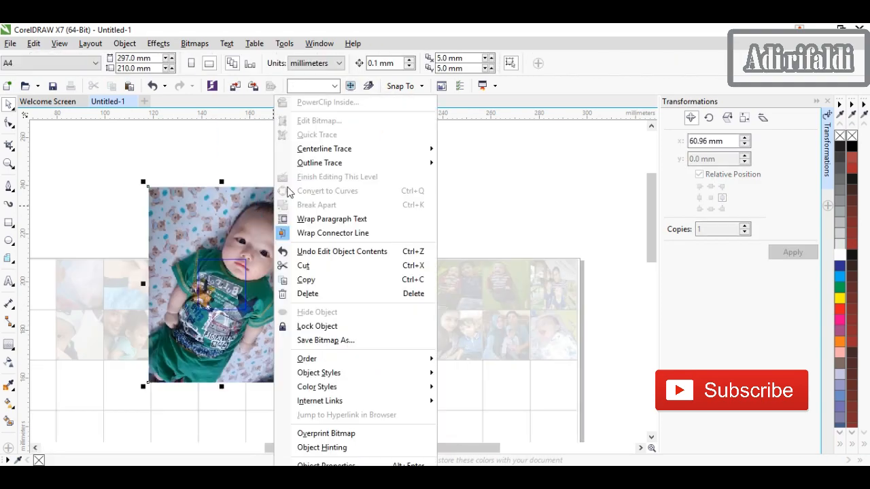
{"action": "left_click_drag", "start_coordinate": [222, 187], "coordinate": [223, 259]}
{"action": "left_click_drag", "start_coordinate": [222, 388], "coordinate": [222, 310]}
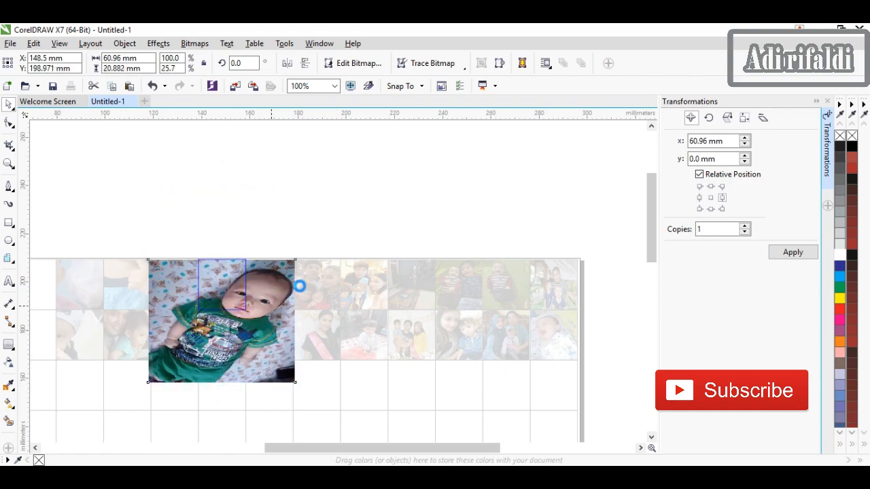
{"action": "left_click_drag", "start_coordinate": [299, 285], "coordinate": [245, 285]}
{"action": "left_click_drag", "start_coordinate": [143, 284], "coordinate": [198, 284]}
{"action": "right_click", "coordinate": [226, 305]}
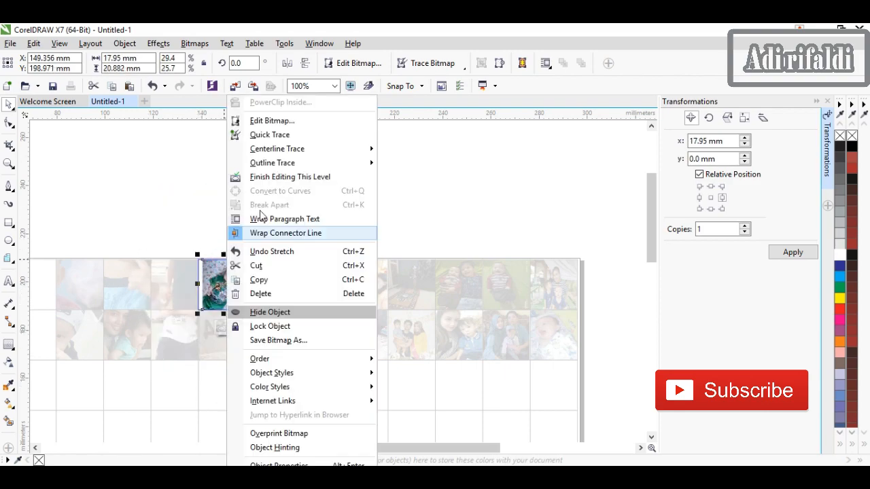
{"action": "left_click", "coordinate": [263, 177]}
Step: Fit the night photo with the number 34 sign to the second row's eighth cell from the right, about 19.7 by 20.9 mm
{"action": "scroll", "coordinate": [264, 281], "scroll_direction": "down", "scroll_amount": 1}
{"action": "scroll", "coordinate": [191, 296], "scroll_direction": "up", "scroll_amount": 1}
{"action": "left_click", "coordinate": [289, 325]}
{"action": "right_click", "coordinate": [289, 325]}
{"action": "left_click", "coordinate": [342, 135]}
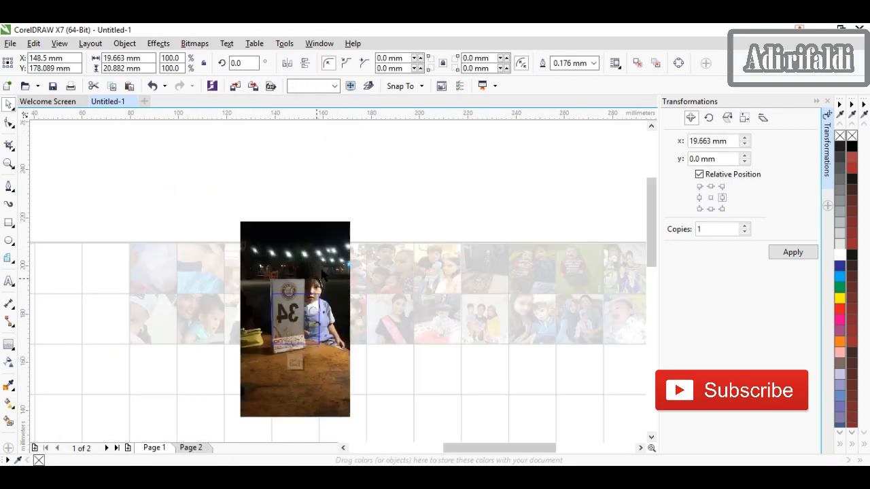
{"action": "left_click_drag", "start_coordinate": [295, 422], "coordinate": [295, 348]}
{"action": "left_click_drag", "start_coordinate": [294, 216], "coordinate": [295, 289]}
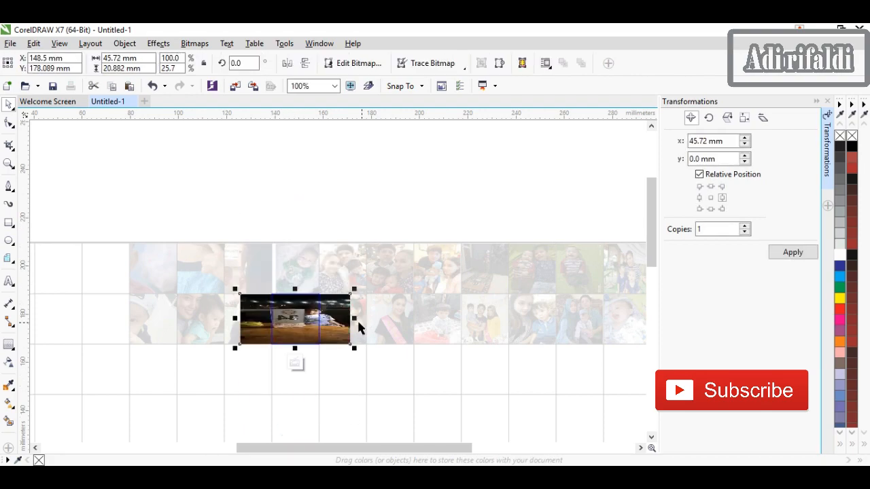
{"action": "left_click_drag", "start_coordinate": [238, 320], "coordinate": [270, 320]}
{"action": "right_click", "coordinate": [253, 273]}
{"action": "right_click", "coordinate": [297, 308]}
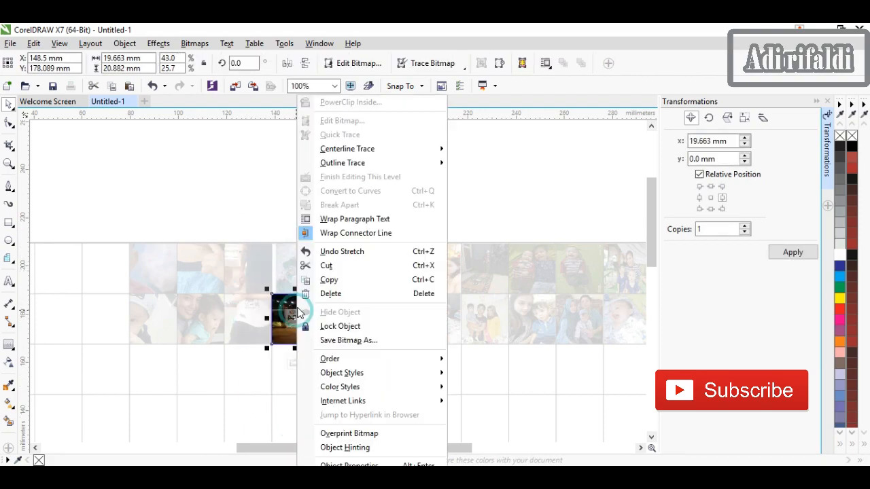
{"action": "left_click", "coordinate": [331, 177]}
Step: Edit the PowerClip in the top row's ninth cell from the right and shrink the man-and-child photo to the cell frame
{"action": "right_click", "coordinate": [252, 284]}
{"action": "left_click", "coordinate": [299, 133]}
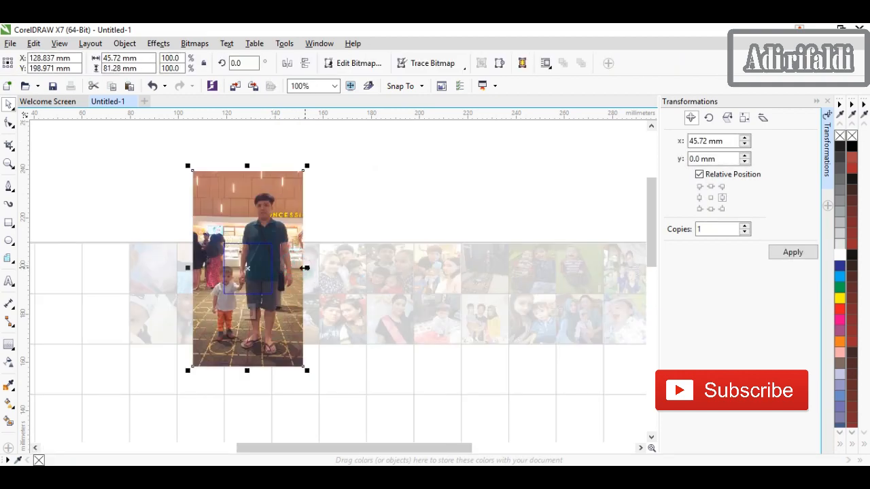
{"action": "left_click_drag", "start_coordinate": [277, 266], "coordinate": [276, 266]}
{"action": "left_click_drag", "start_coordinate": [248, 171], "coordinate": [249, 242]}
{"action": "right_click", "coordinate": [249, 280]}
{"action": "left_click", "coordinate": [286, 178]}
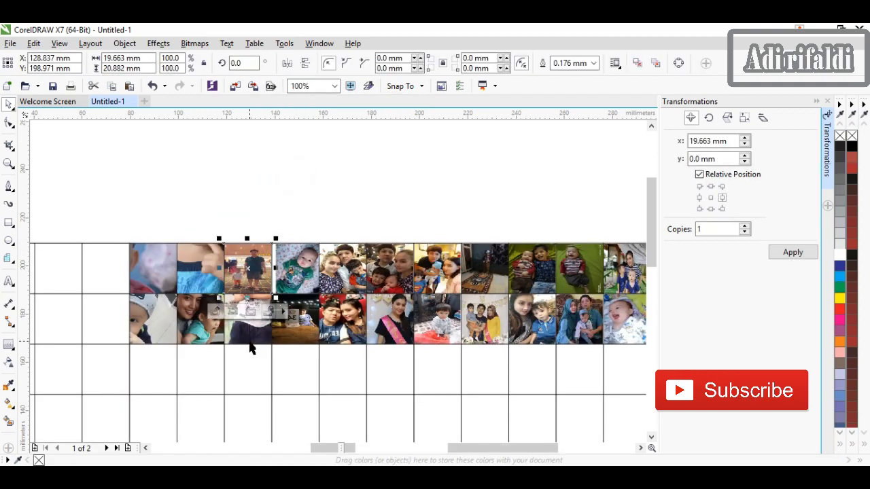
Step: Fit the standing toddler photo to the PowerClip frame in the second row's ninth cell from the right
{"action": "right_click", "coordinate": [251, 333]}
{"action": "left_click", "coordinate": [300, 136]}
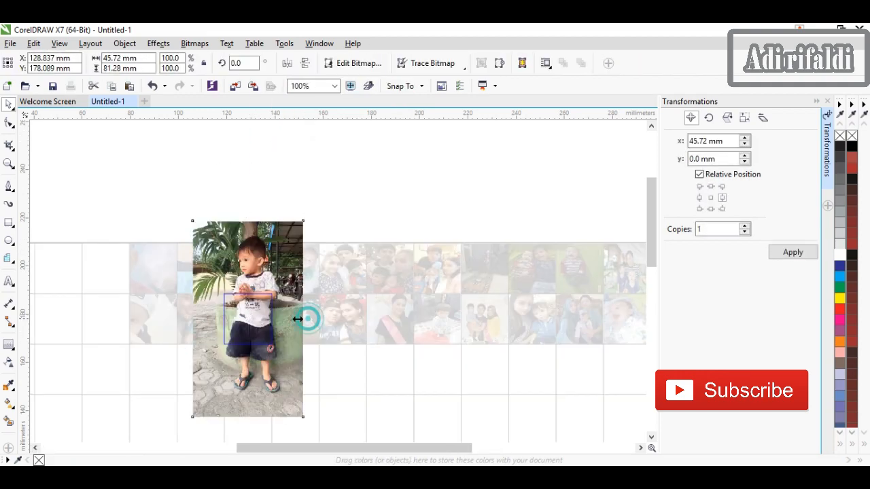
{"action": "left_click_drag", "start_coordinate": [306, 318], "coordinate": [274, 319]}
{"action": "right_click", "coordinate": [231, 311]}
{"action": "left_click", "coordinate": [258, 174]}
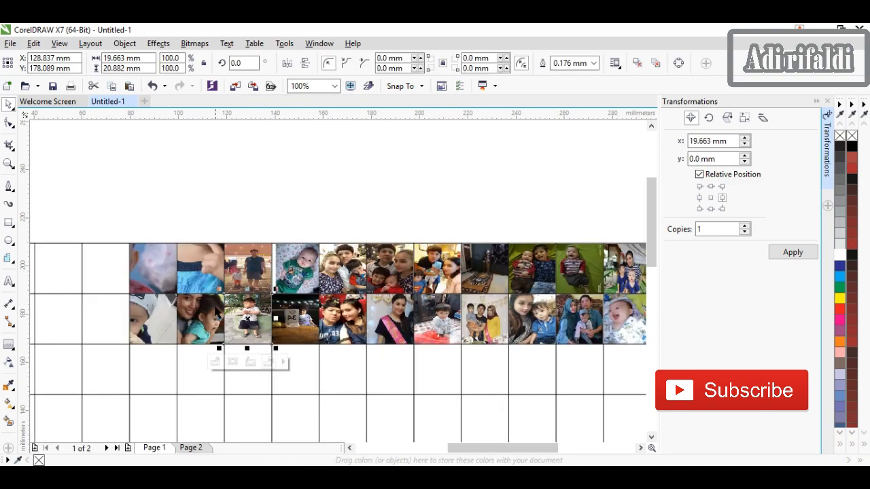
Step: Shrink the blue-shirted boy's photo in the top row's tenth cell from the right to about 19.7 by 20.9 mm inside its PowerClip
{"action": "right_click", "coordinate": [200, 298]}
{"action": "left_click", "coordinate": [245, 135]}
{"action": "left_click_drag", "start_coordinate": [302, 268], "coordinate": [225, 268]}
{"action": "left_click_drag", "start_coordinate": [206, 420], "coordinate": [191, 298]}
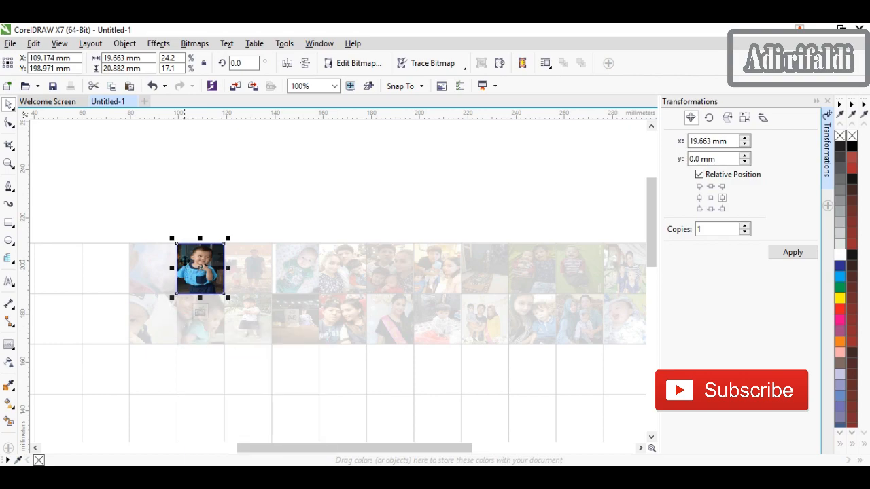
{"action": "right_click", "coordinate": [191, 262]}
{"action": "left_click", "coordinate": [249, 180]}
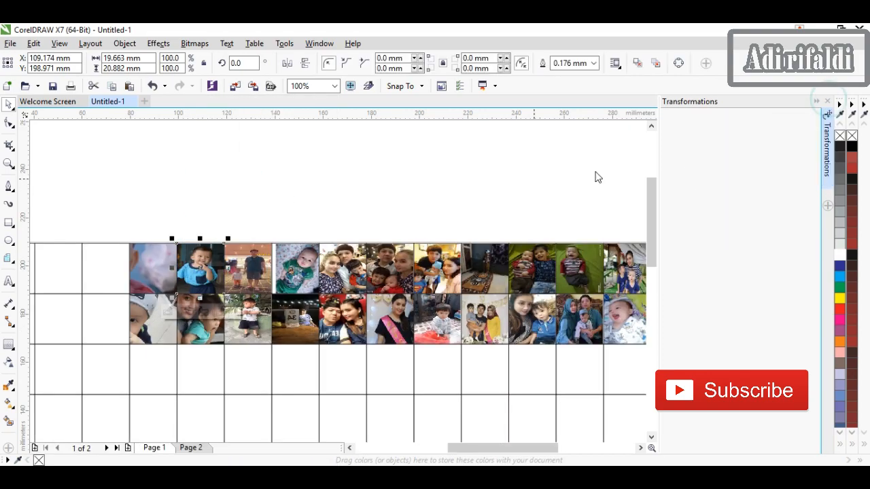
Step: Resize the parents-and-child photo inside the PowerClip of the second row's tenth cell from the right to about 19.7 by 20.9 mm
{"action": "right_click", "coordinate": [291, 319]}
{"action": "left_click", "coordinate": [331, 133]}
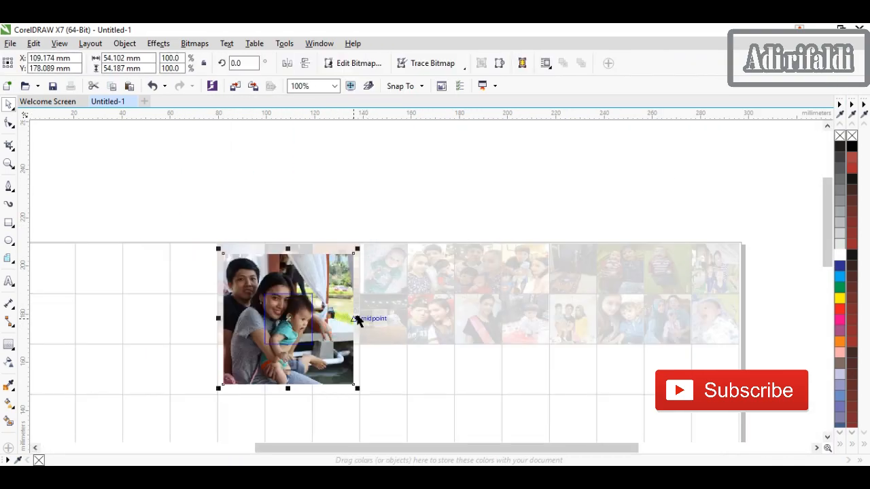
{"action": "left_click_drag", "start_coordinate": [354, 317], "coordinate": [313, 311]}
{"action": "right_click", "coordinate": [266, 327]}
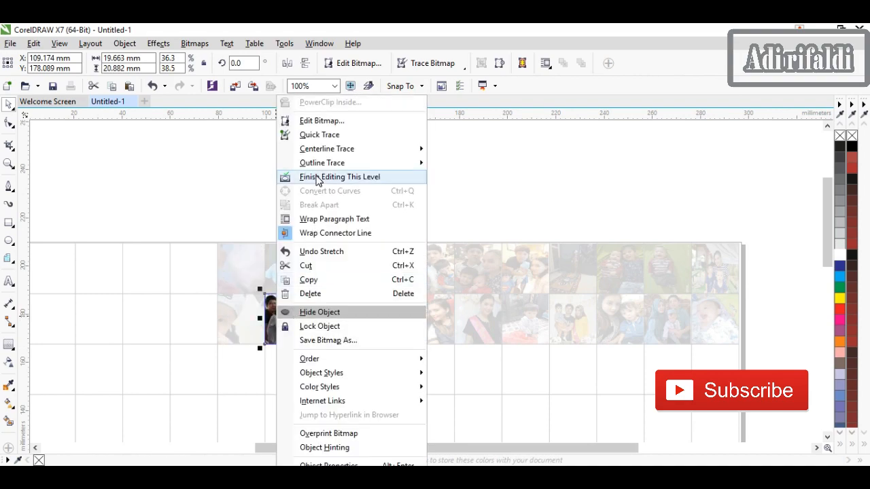
{"action": "left_click", "coordinate": [319, 176]}
Step: Fit the pink-shirted toddler's photo to the top row's eleventh cell from the right inside its PowerClip, about 19.7 by 20.9 mm
{"action": "left_click", "coordinate": [253, 268]}
{"action": "right_click", "coordinate": [253, 267]}
{"action": "left_click", "coordinate": [297, 142]}
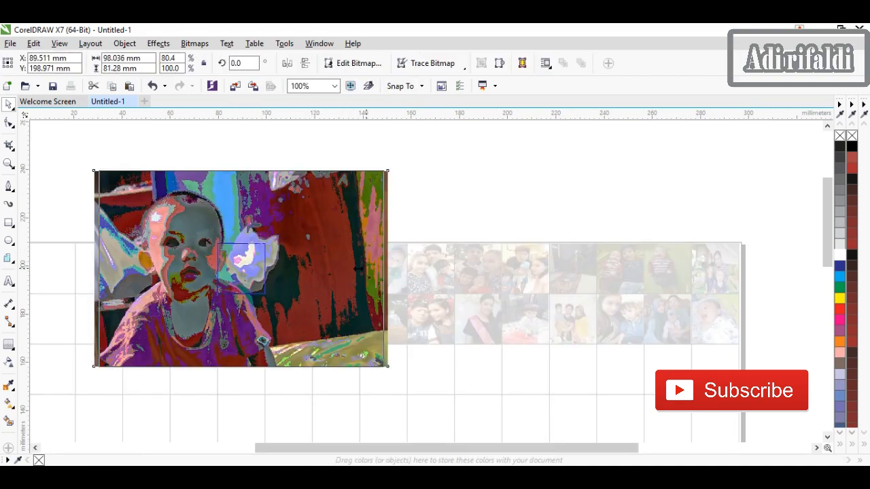
{"action": "left_click_drag", "start_coordinate": [241, 371], "coordinate": [242, 294]}
{"action": "scroll", "coordinate": [231, 259], "scroll_direction": "up", "scroll_amount": 3}
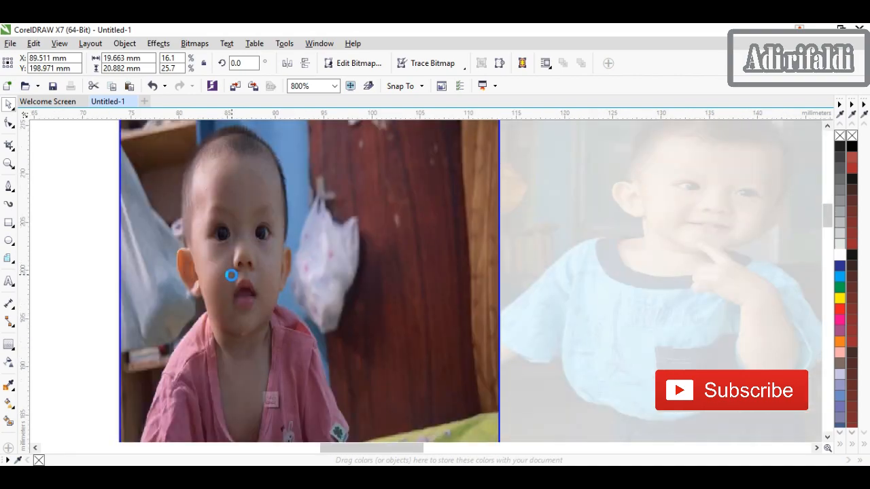
{"action": "scroll", "coordinate": [231, 260], "scroll_direction": "down", "scroll_amount": 2}
{"action": "right_click", "coordinate": [229, 366]}
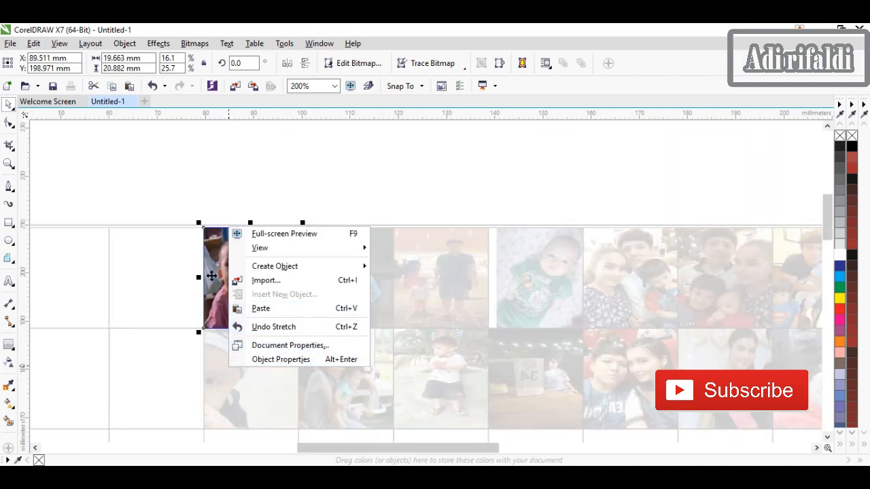
{"action": "left_click", "coordinate": [212, 275]}
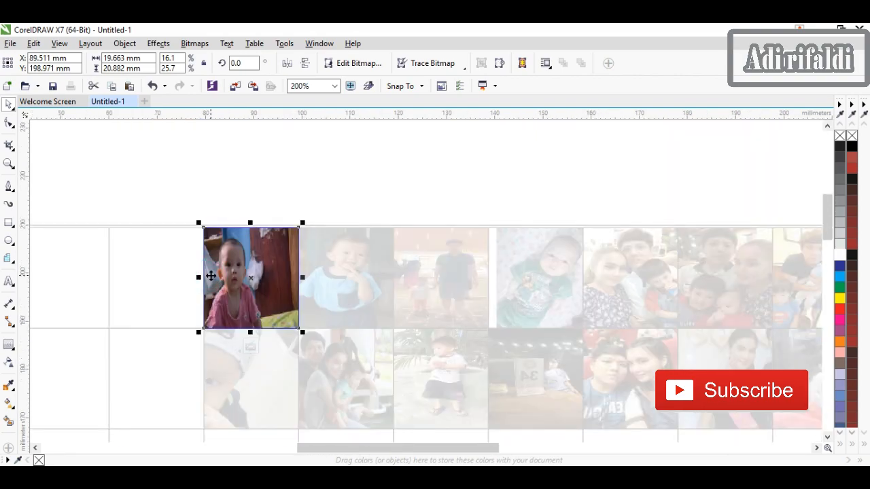
{"action": "right_click", "coordinate": [210, 276]}
{"action": "left_click", "coordinate": [257, 178]}
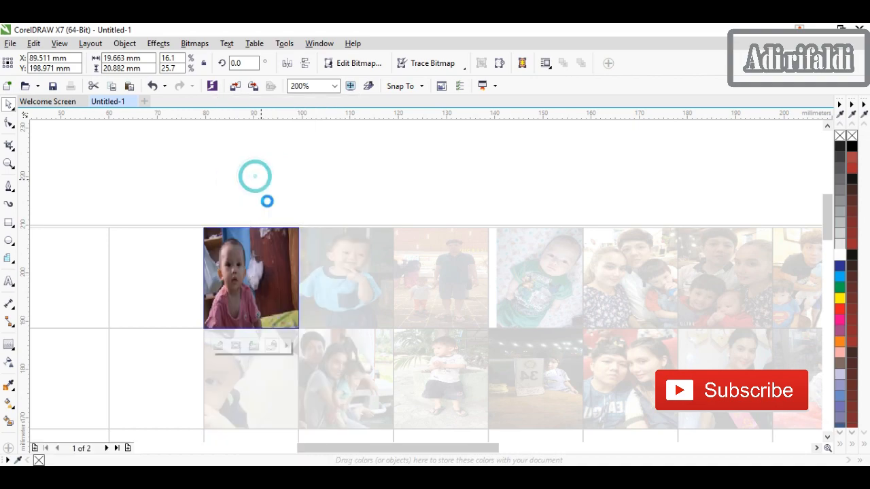
Step: Resize the man-and-baby photo inside the PowerClip of the second row's eleventh cell from the right to about 19.7 by 20.9 mm
{"action": "right_click", "coordinate": [236, 373]}
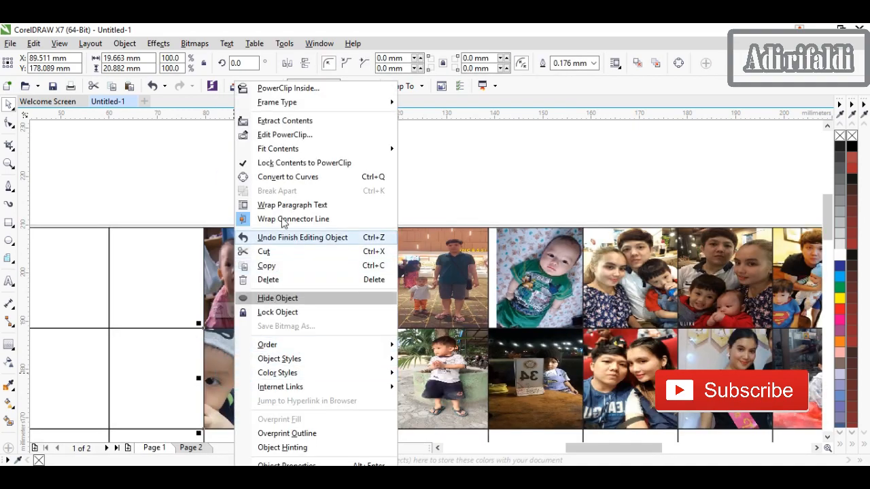
{"action": "left_click", "coordinate": [287, 139]}
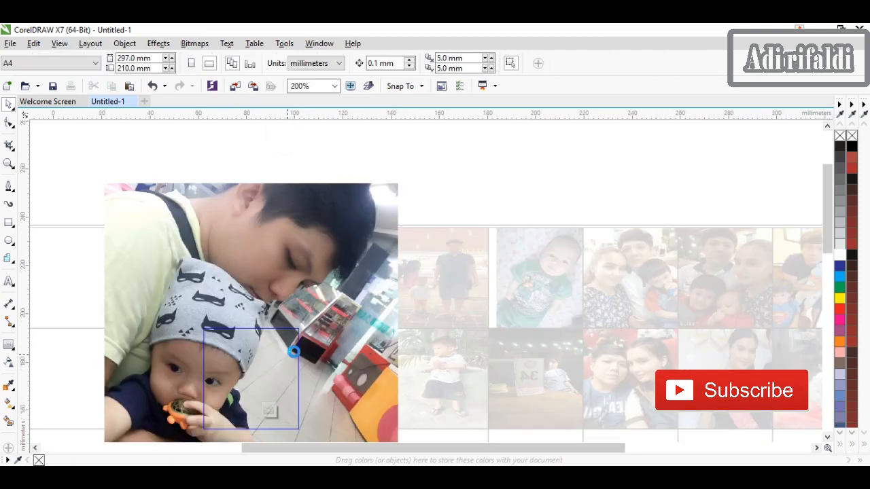
{"action": "scroll", "coordinate": [294, 352], "scroll_direction": "down", "scroll_amount": 1}
{"action": "left_click", "coordinate": [335, 368]}
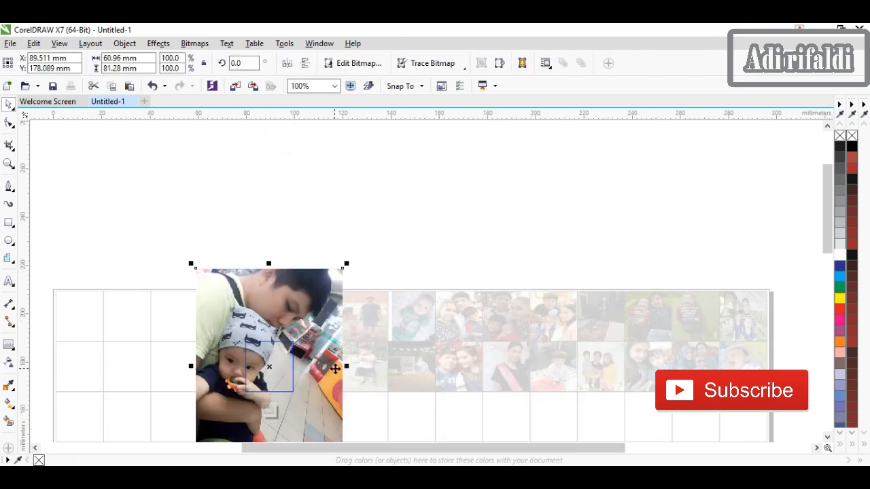
{"action": "left_click_drag", "start_coordinate": [345, 368], "coordinate": [293, 367]}
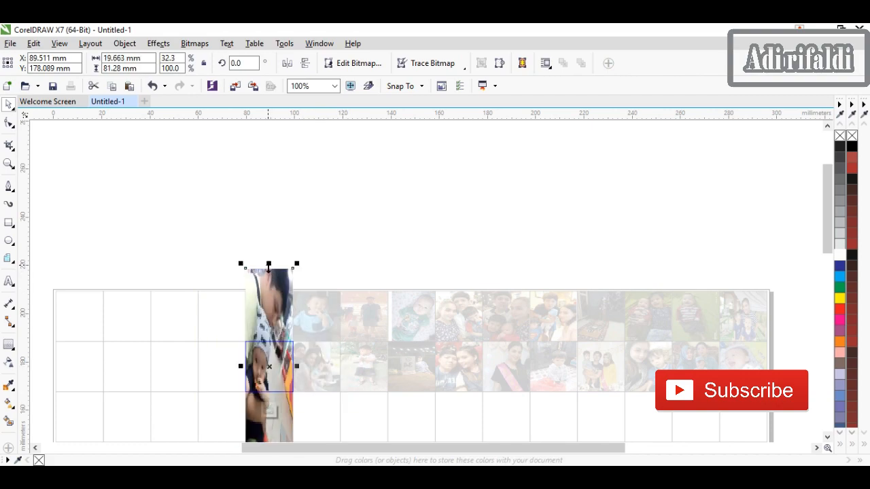
{"action": "left_click_drag", "start_coordinate": [268, 265], "coordinate": [263, 340]}
{"action": "right_click", "coordinate": [273, 353]}
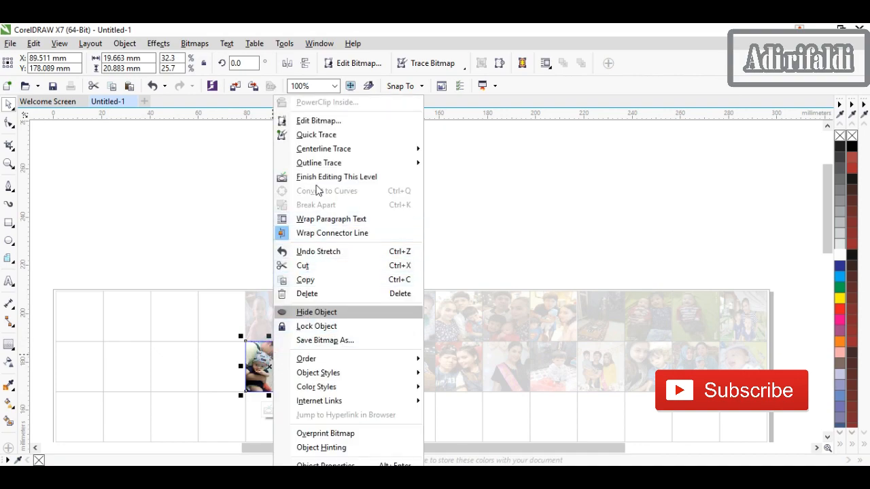
{"action": "left_click", "coordinate": [318, 178]}
{"action": "scroll", "coordinate": [243, 284], "scroll_direction": "down", "scroll_amount": 2}
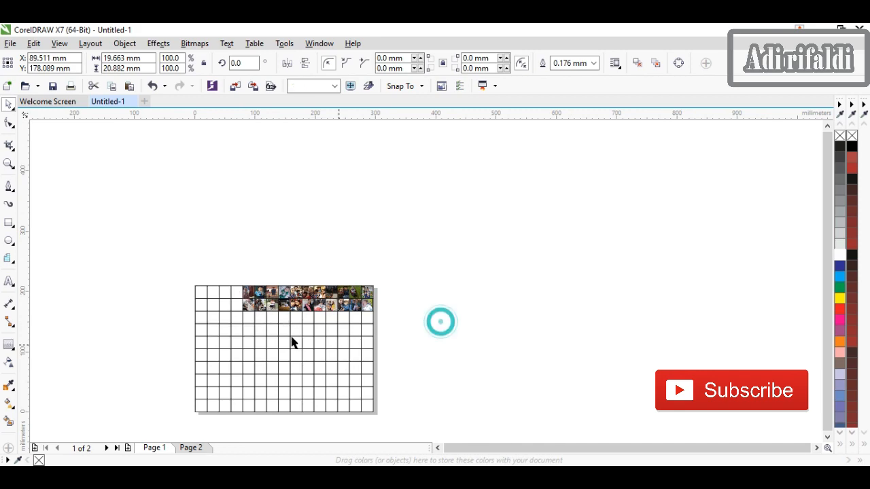
{"action": "scroll", "coordinate": [201, 314], "scroll_direction": "up", "scroll_amount": 1}
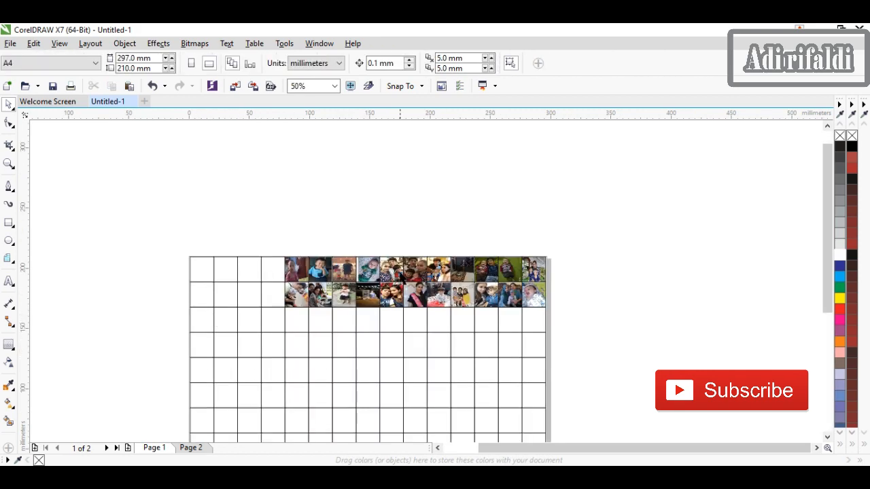
{"action": "scroll", "coordinate": [401, 272], "scroll_direction": "up", "scroll_amount": 1}
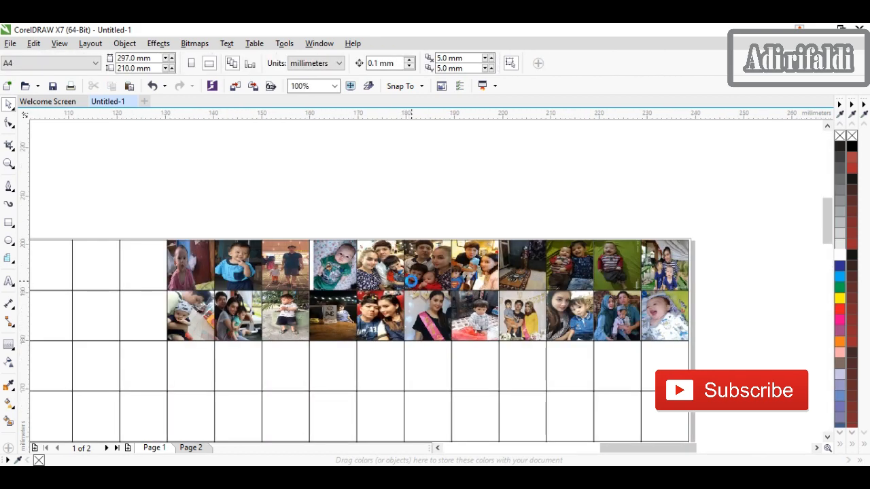
{"action": "scroll", "coordinate": [411, 281], "scroll_direction": "up", "scroll_amount": 1}
{"action": "scroll", "coordinate": [413, 293], "scroll_direction": "down", "scroll_amount": 2}
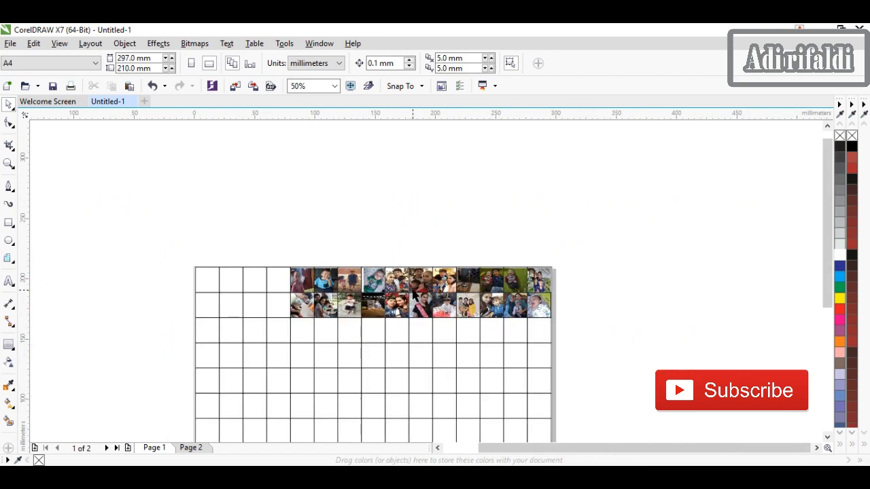
{"action": "scroll", "coordinate": [220, 284], "scroll_direction": "down", "scroll_amount": 1}
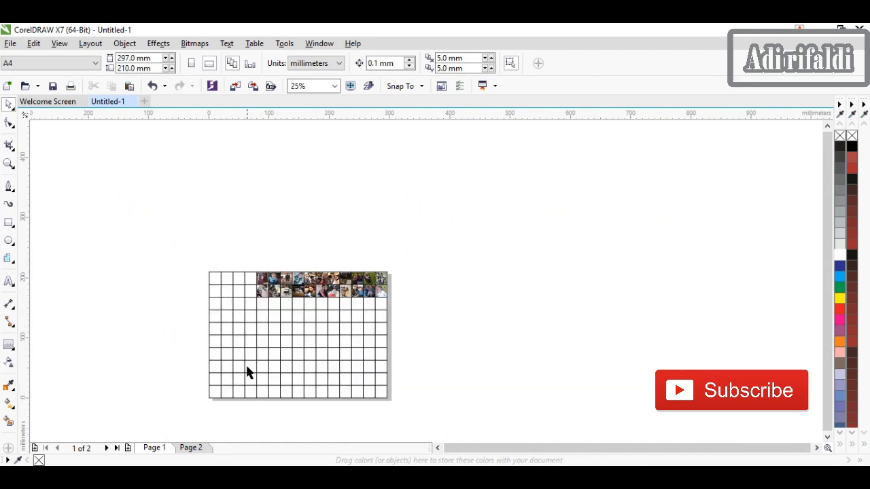
Step: Copy the photo cells in the fifth to eighth columns of the top two rows once, at a relative position of x -78.652 mm
{"action": "scroll", "coordinate": [247, 373], "scroll_direction": "up", "scroll_amount": 1}
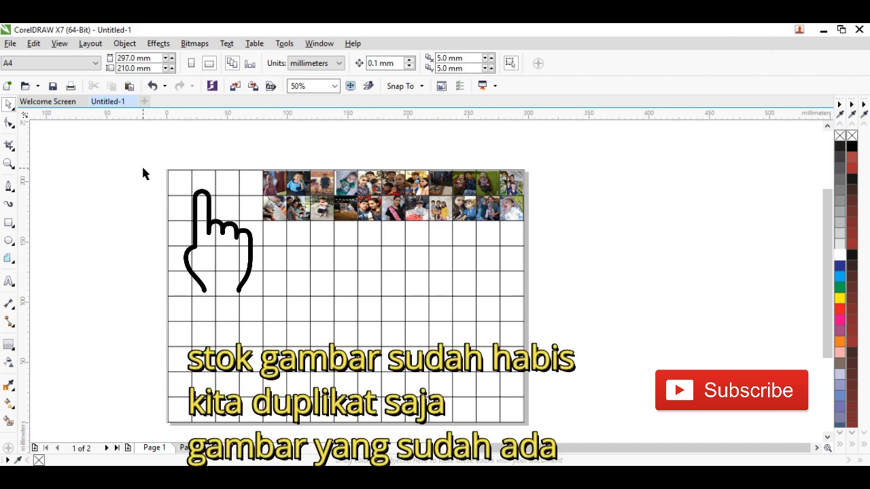
{"action": "left_click_drag", "start_coordinate": [250, 144], "coordinate": [366, 240]}
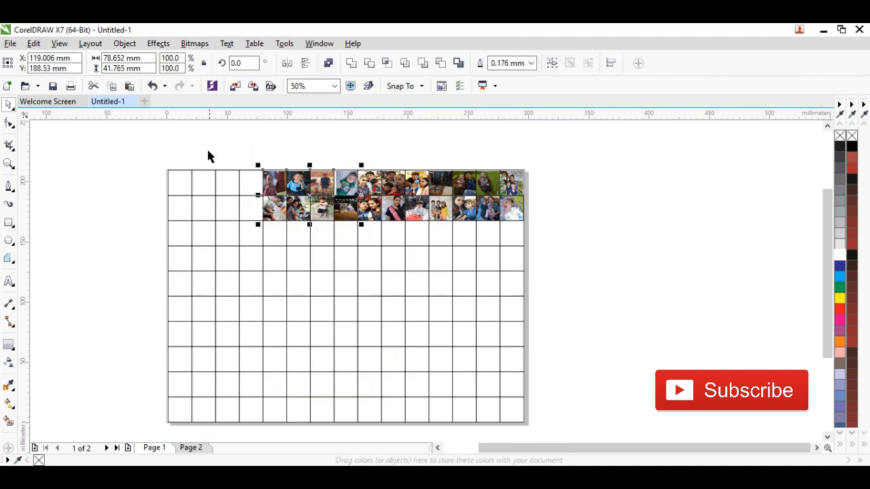
{"action": "left_click", "coordinate": [125, 44]}
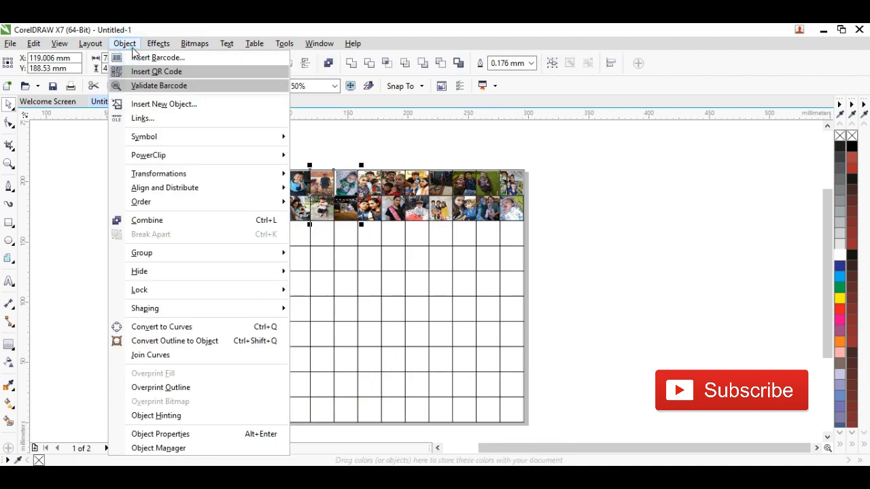
{"action": "mouse_move", "coordinate": [184, 175]}
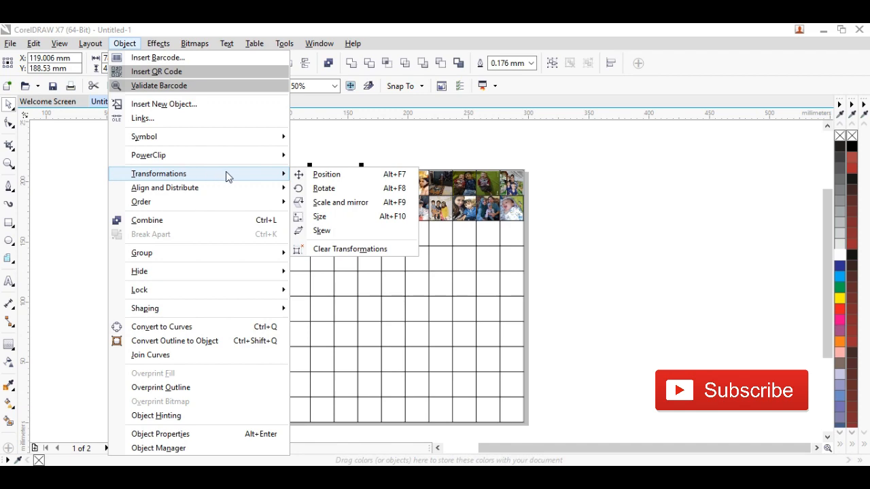
{"action": "left_click", "coordinate": [313, 178]}
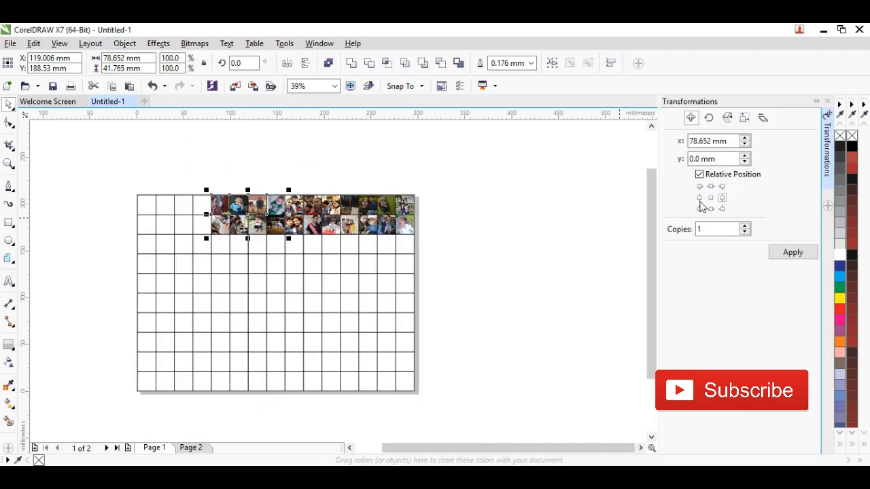
{"action": "left_click", "coordinate": [700, 197]}
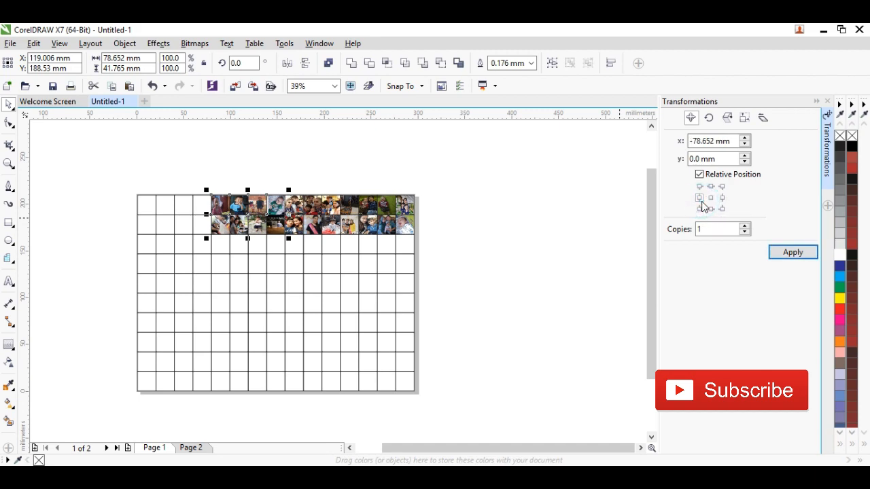
{"action": "left_click", "coordinate": [785, 255]}
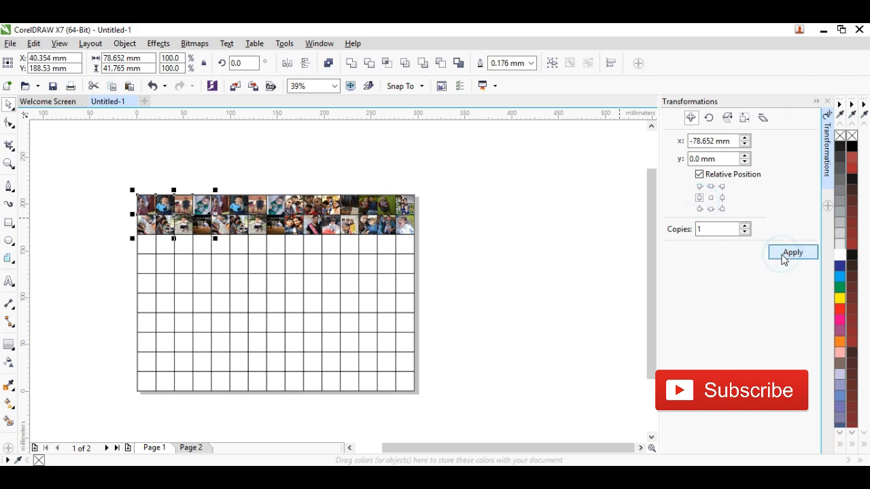
{"action": "left_click", "coordinate": [467, 253]}
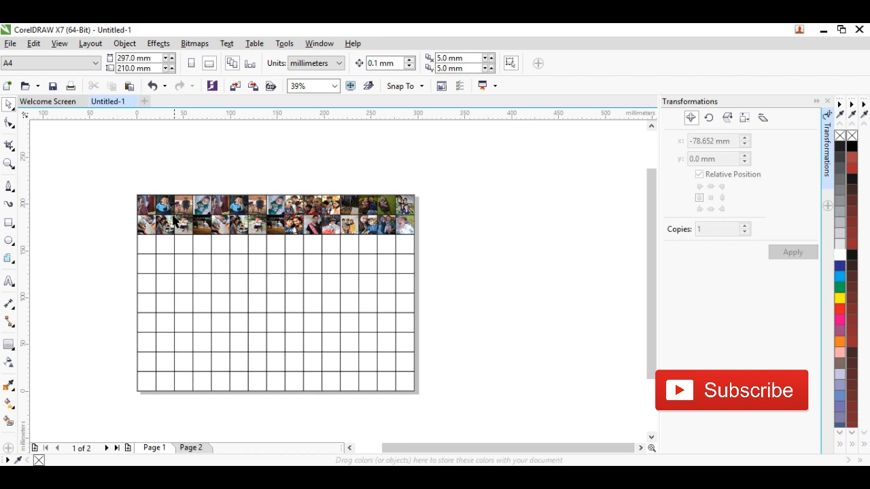
Step: Copy the two full photo rows once at a relative position of y -41.765 mm and mirror the copy horizontally
{"action": "scroll", "coordinate": [164, 216], "scroll_direction": "up", "scroll_amount": 2}
{"action": "scroll", "coordinate": [163, 216], "scroll_direction": "down", "scroll_amount": 2}
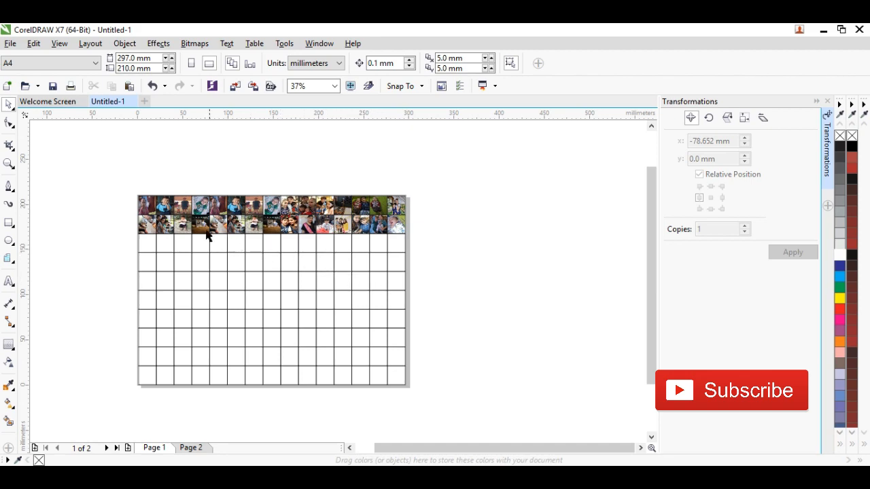
{"action": "left_click_drag", "start_coordinate": [122, 182], "coordinate": [414, 247]}
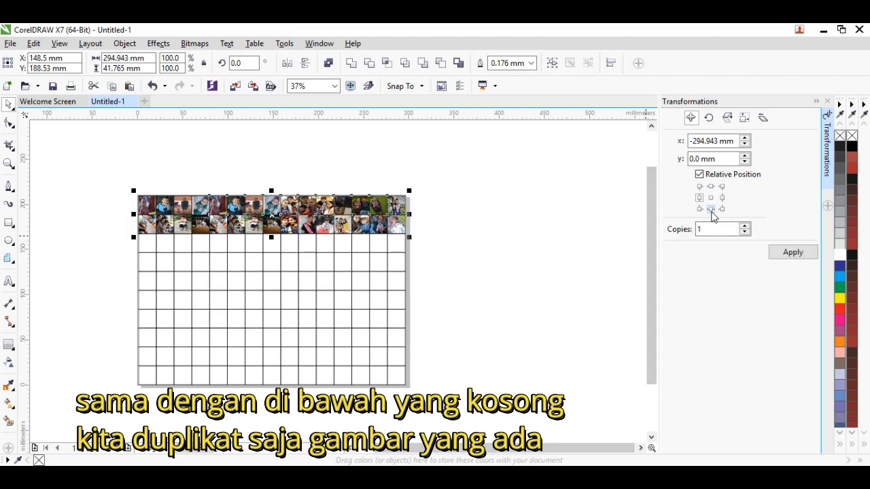
{"action": "left_click", "coordinate": [711, 209]}
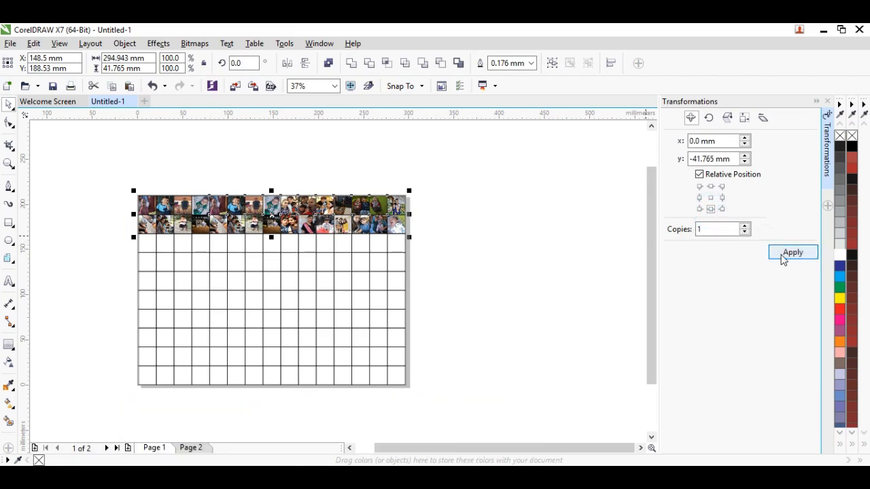
{"action": "left_click", "coordinate": [783, 258]}
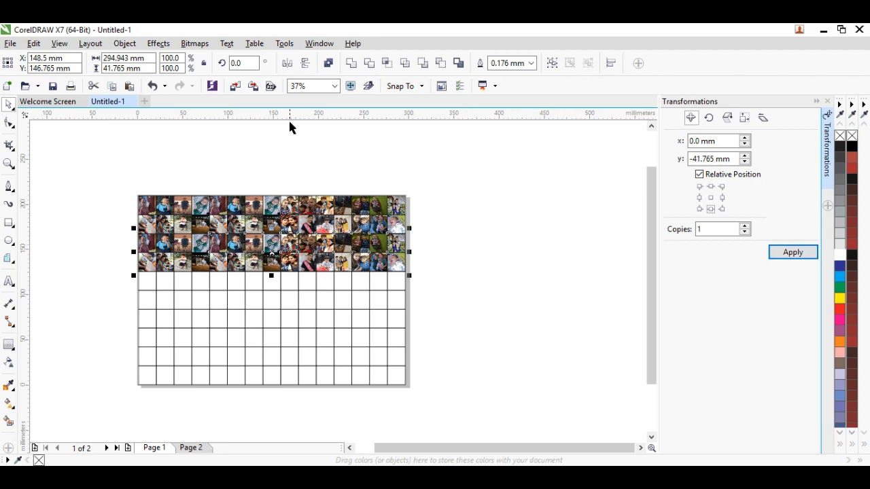
{"action": "left_click", "coordinate": [284, 68]}
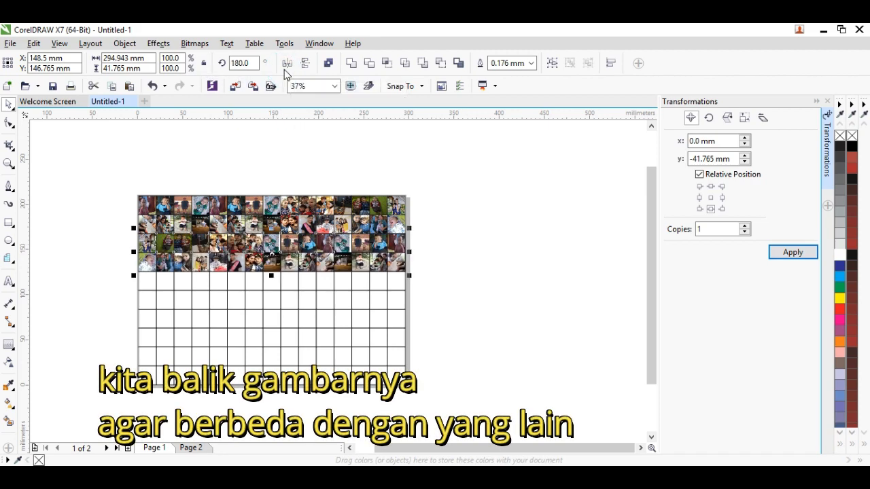
{"action": "left_click", "coordinate": [420, 212]}
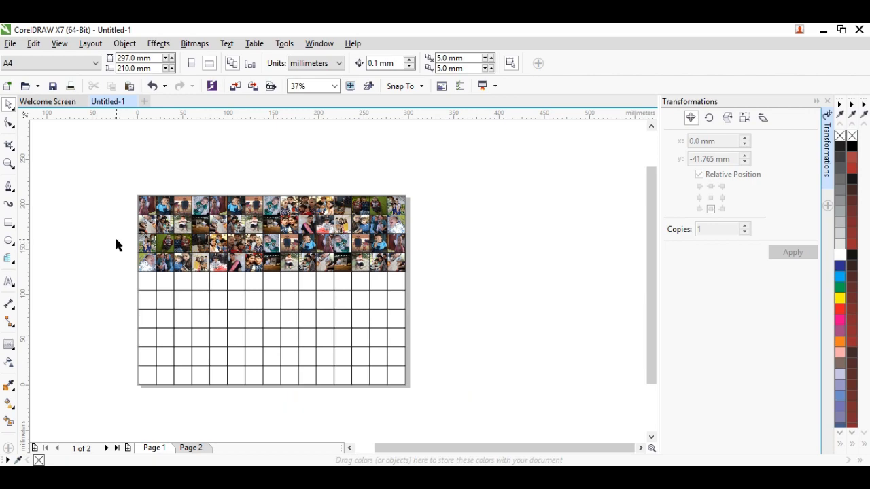
Step: Copy the fourth photo row once at a relative position of y -20.882 mm and mirror the new row horizontally
{"action": "left_click_drag", "start_coordinate": [116, 240], "coordinate": [413, 280]}
{"action": "left_click", "coordinate": [785, 252]}
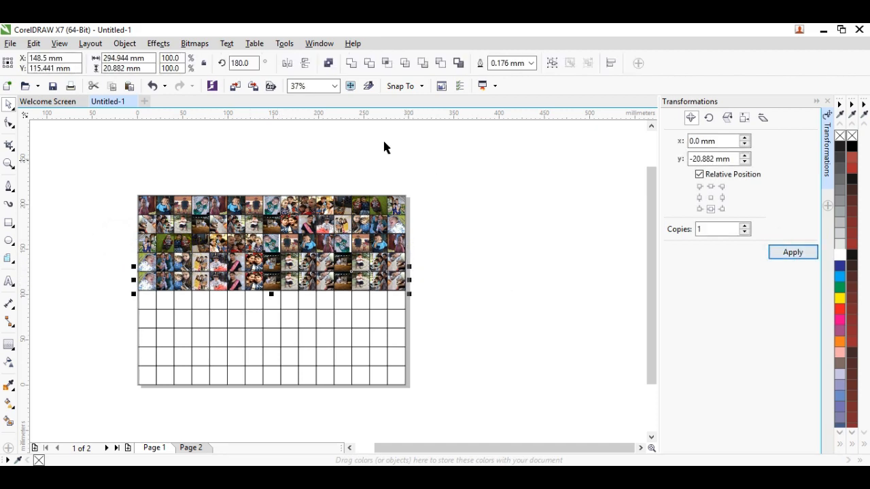
{"action": "left_click", "coordinate": [287, 64]}
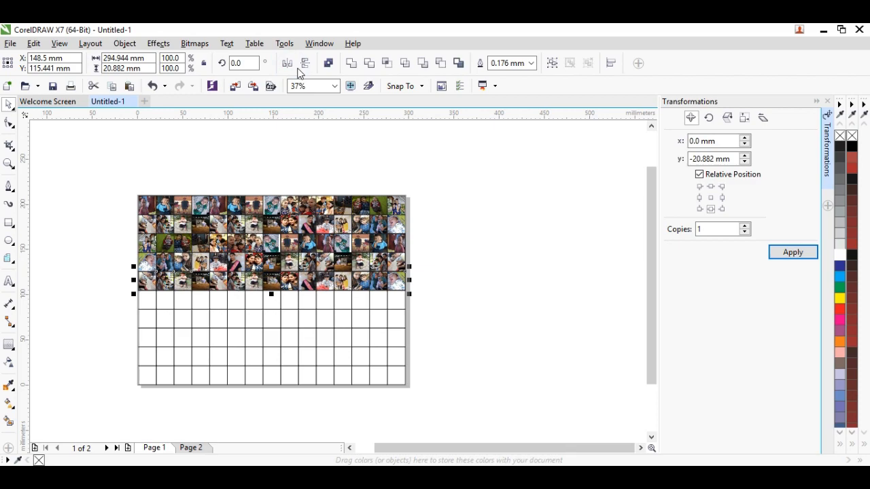
{"action": "left_click", "coordinate": [493, 251]}
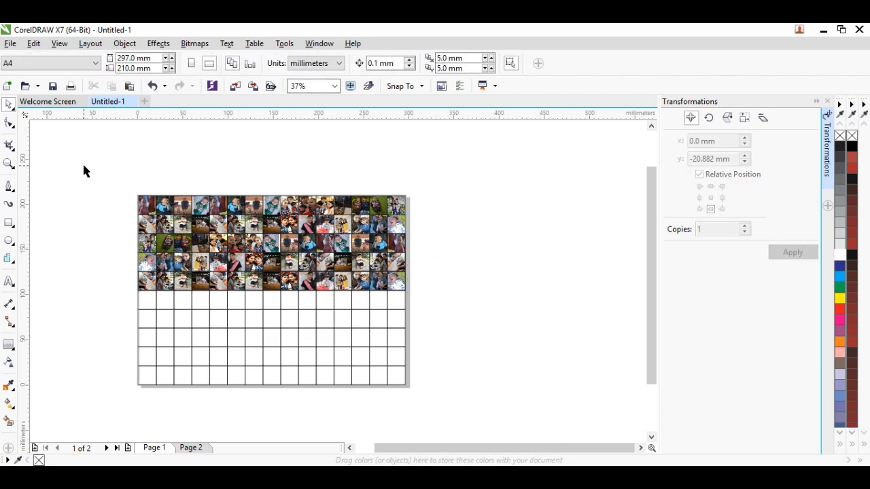
Step: Copy the first seven columns of the five photo rows once, at a relative position of y -104.412 mm
{"action": "left_click_drag", "start_coordinate": [83, 165], "coordinate": [269, 300]}
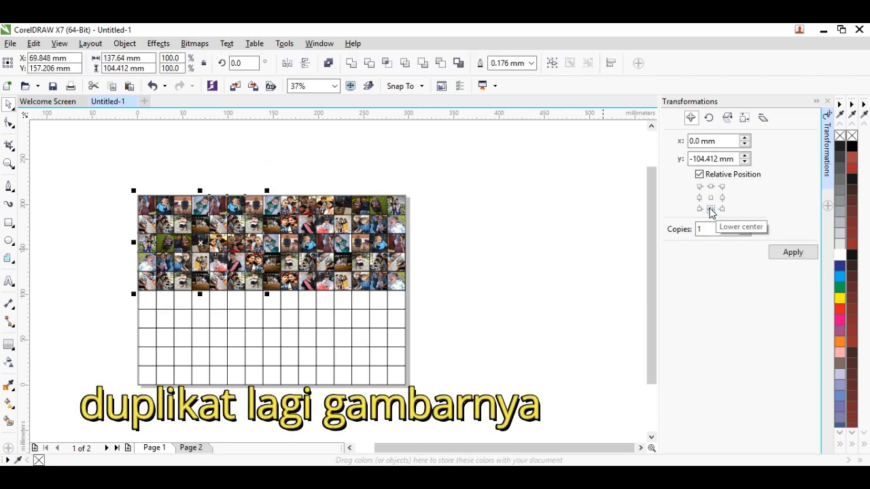
{"action": "left_click", "coordinate": [778, 255]}
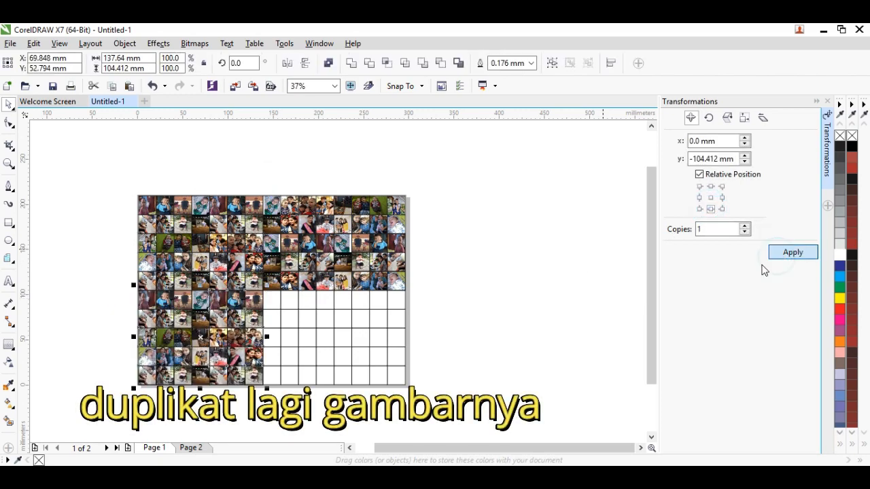
{"action": "left_click", "coordinate": [531, 281]}
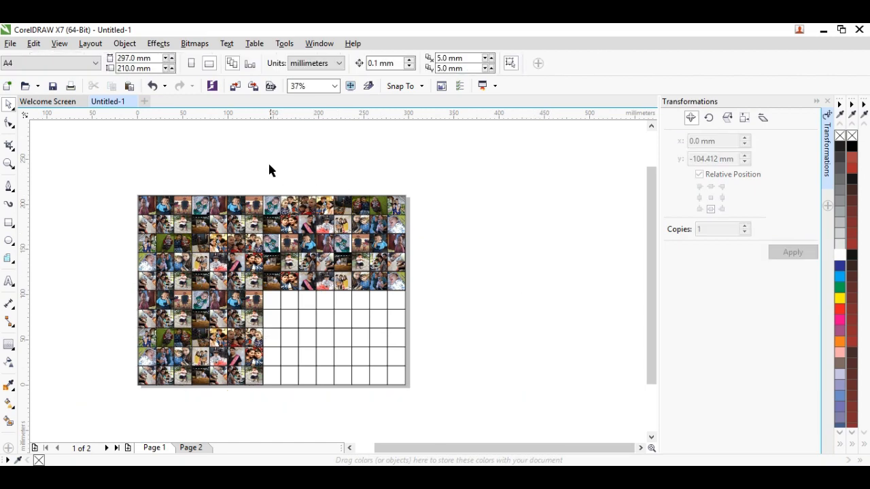
Step: Mirror the copied seven-column photo block in the lower five rows horizontally
{"action": "left_click_drag", "start_coordinate": [254, 161], "coordinate": [348, 284]}
{"action": "left_click_drag", "start_coordinate": [392, 300], "coordinate": [416, 304]}
{"action": "left_click_drag", "start_coordinate": [265, 174], "coordinate": [265, 176]}
{"action": "left_click_drag", "start_coordinate": [165, 305], "coordinate": [271, 393]}
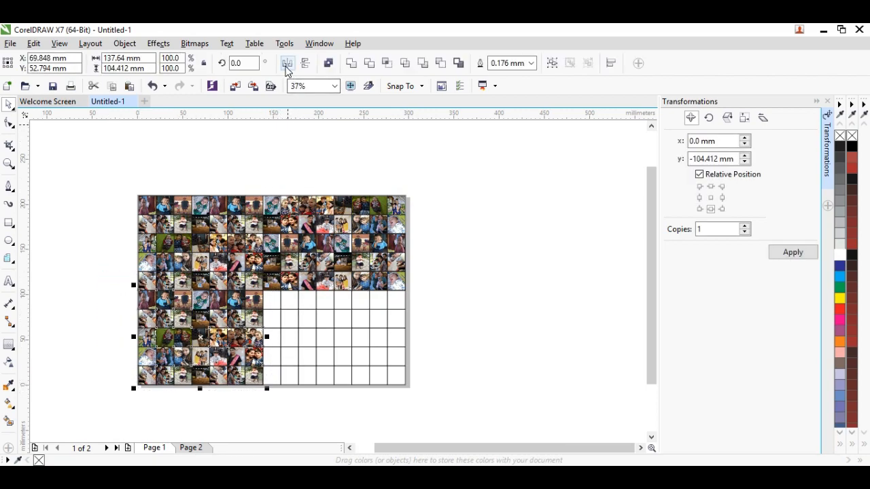
{"action": "left_click", "coordinate": [287, 63]}
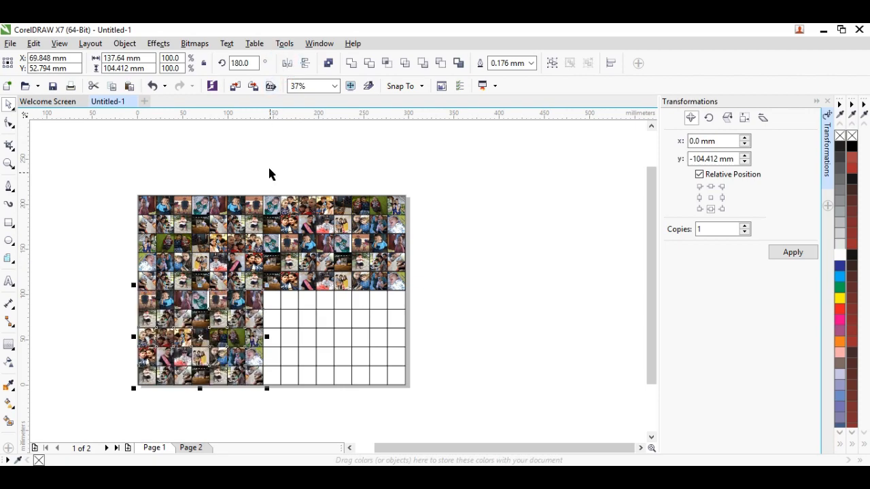
Step: Copy the last eight columns of the top five rows once at a relative position of y -104.412 mm and mirror the copy horizontally
{"action": "left_click_drag", "start_coordinate": [289, 193], "coordinate": [421, 297]}
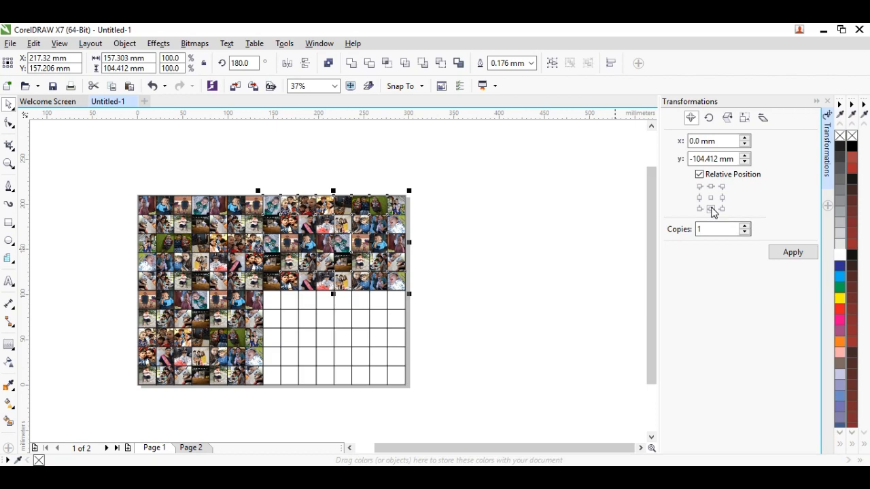
{"action": "left_click", "coordinate": [711, 210]}
{"action": "left_click", "coordinate": [778, 253]}
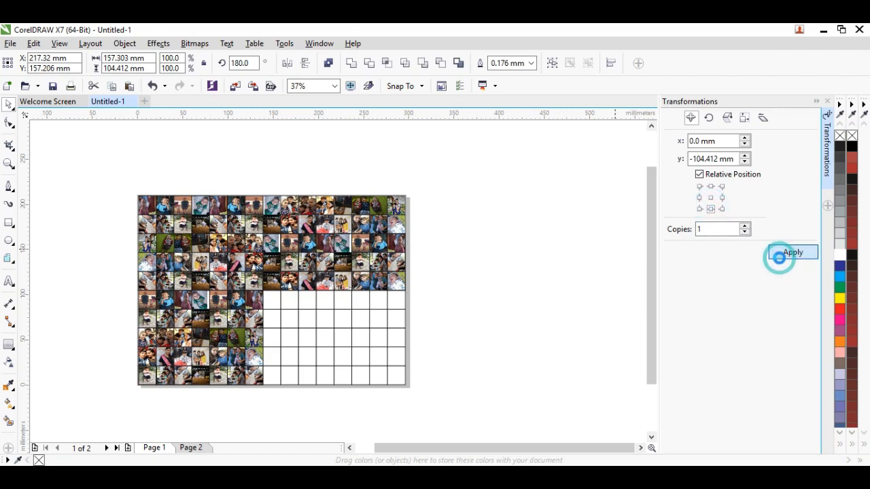
{"action": "left_click", "coordinate": [288, 64]}
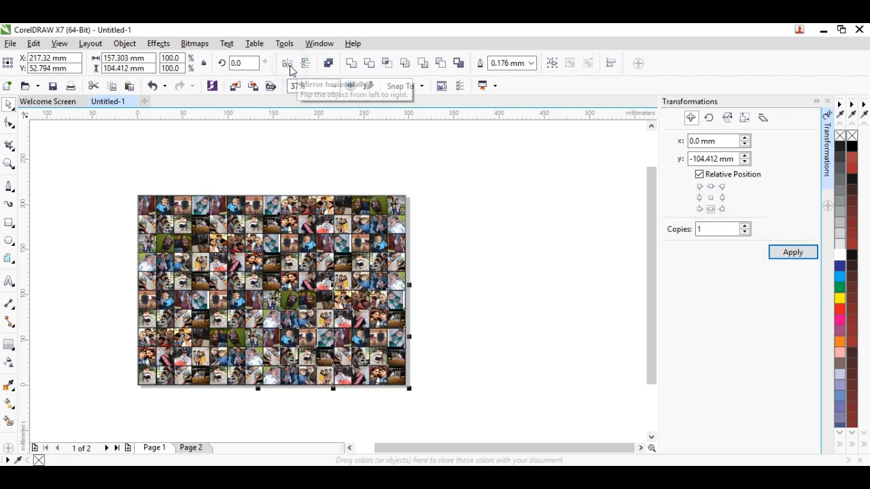
Step: Examine the filled photo grid up close and as a whole to check the cells in every row
{"action": "left_click", "coordinate": [427, 206]}
{"action": "scroll", "coordinate": [239, 236], "scroll_direction": "down", "scroll_amount": 2}
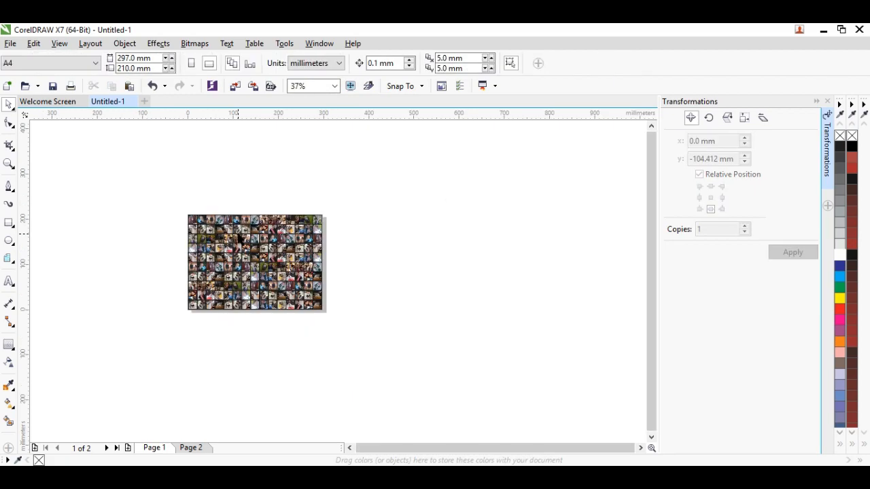
{"action": "scroll", "coordinate": [238, 241], "scroll_direction": "up", "scroll_amount": 2}
{"action": "scroll", "coordinate": [241, 215], "scroll_direction": "up", "scroll_amount": 6}
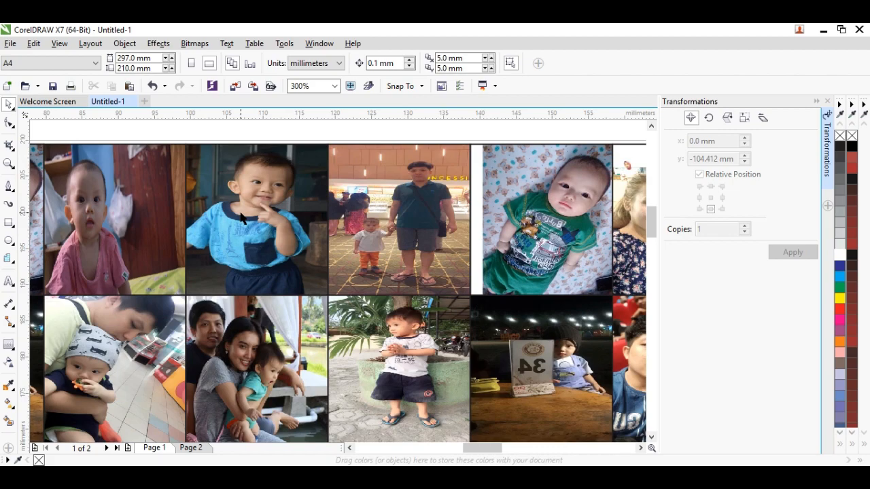
{"action": "scroll", "coordinate": [241, 216], "scroll_direction": "down", "scroll_amount": 3}
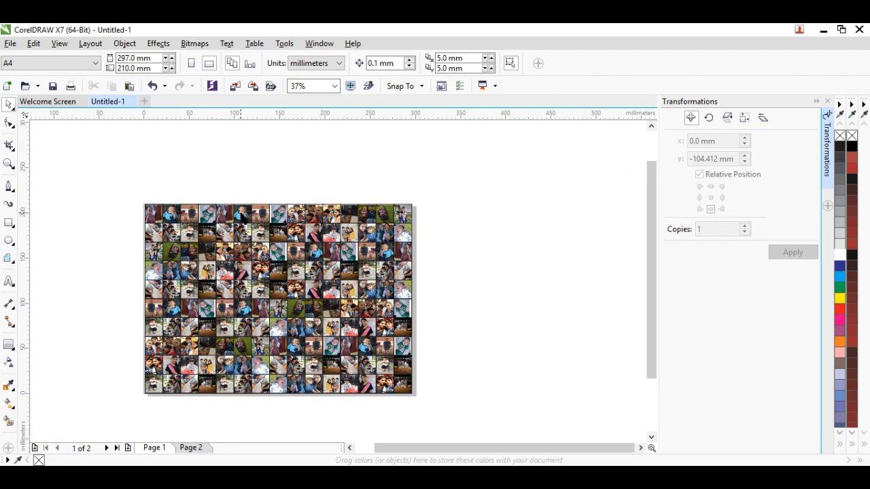
{"action": "scroll", "coordinate": [258, 379], "scroll_direction": "up", "scroll_amount": 2}
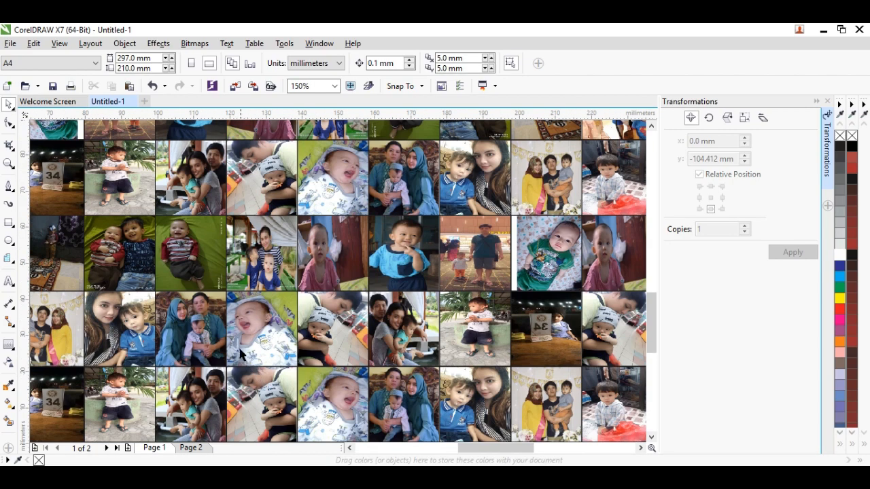
{"action": "scroll", "coordinate": [218, 306], "scroll_direction": "down", "scroll_amount": 2}
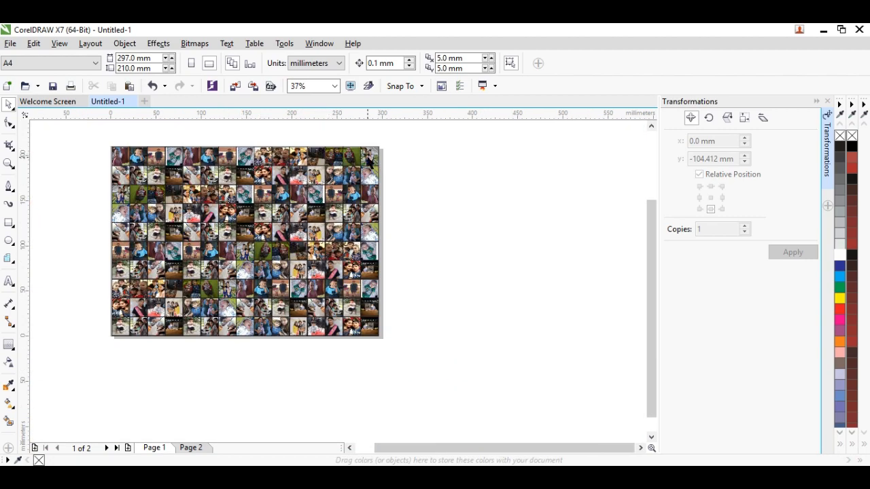
{"action": "left_click_drag", "start_coordinate": [367, 157], "coordinate": [392, 156]}
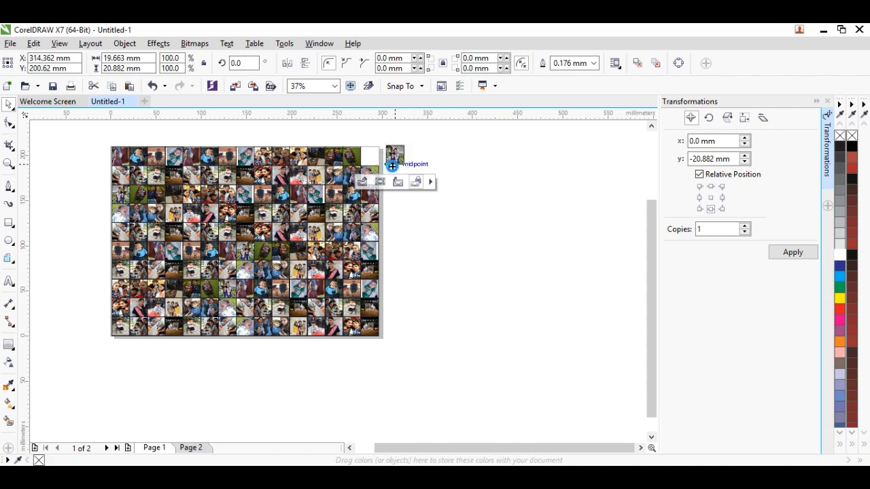
{"action": "key", "text": "ctrl+z"}
{"action": "left_click", "coordinate": [458, 220]}
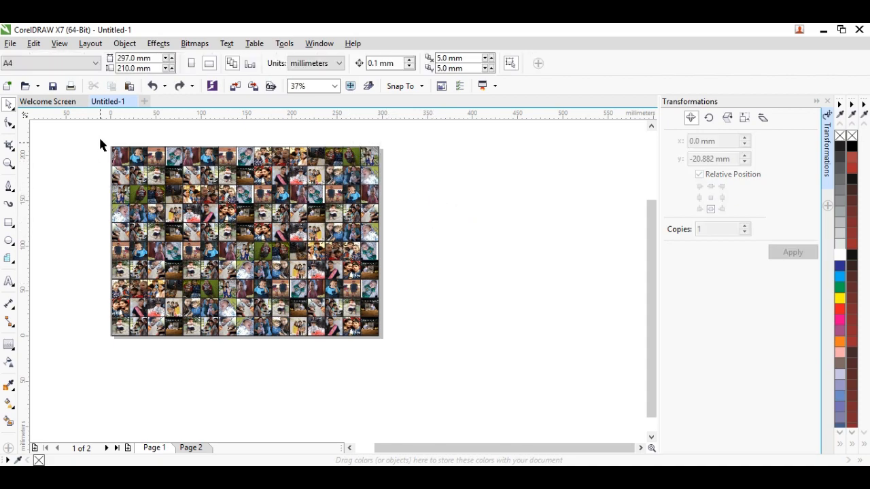
Step: Remove the outline from all photo cells of the collage by setting their outline width to None
{"action": "left_click_drag", "start_coordinate": [129, 163], "coordinate": [400, 345]}
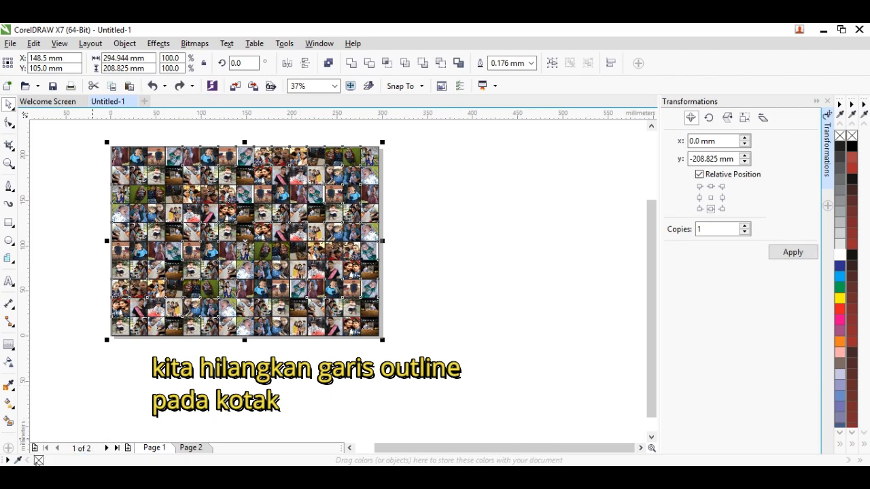
{"action": "left_click", "coordinate": [531, 63]}
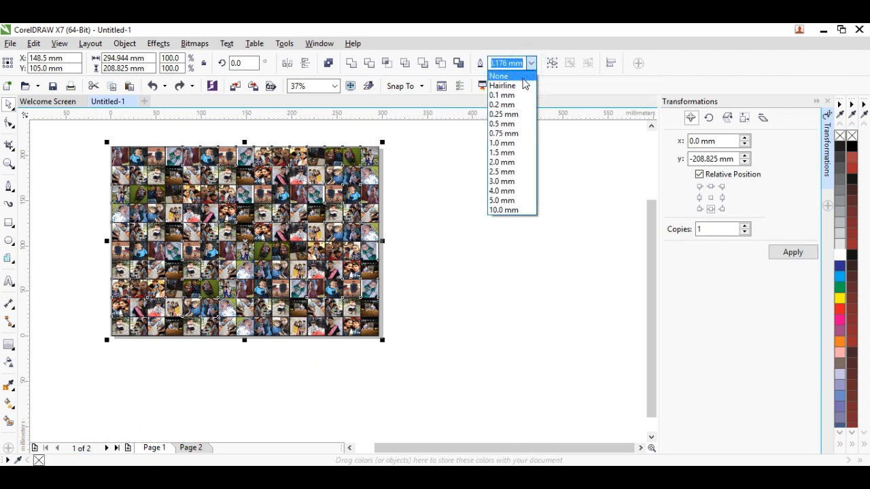
{"action": "left_click", "coordinate": [521, 75]}
{"action": "left_click", "coordinate": [448, 190]}
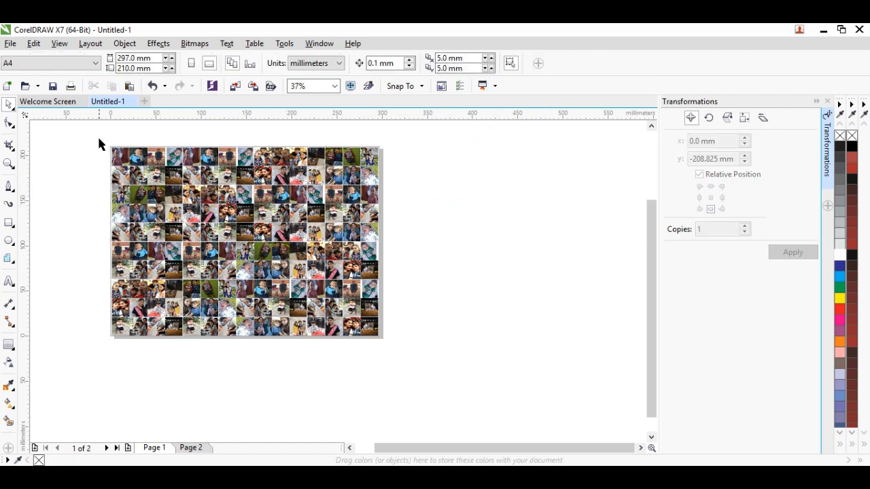
Step: Group all photo cells of the collage into one object
{"action": "left_click_drag", "start_coordinate": [99, 138], "coordinate": [393, 352]}
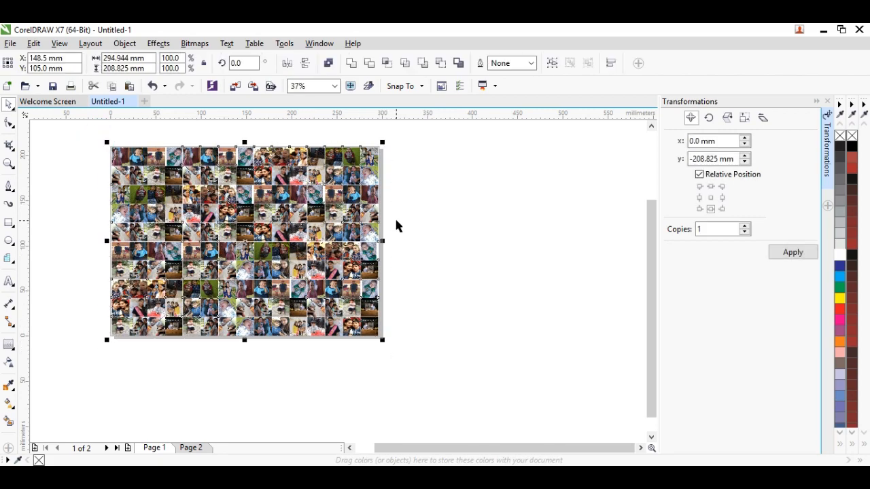
{"action": "left_click", "coordinate": [551, 63]}
{"action": "left_click", "coordinate": [472, 213]}
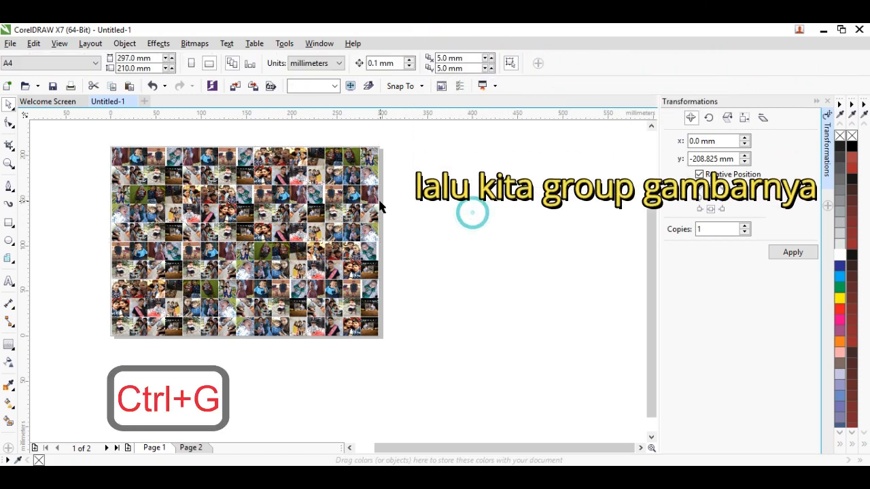
{"action": "left_click", "coordinate": [480, 247]}
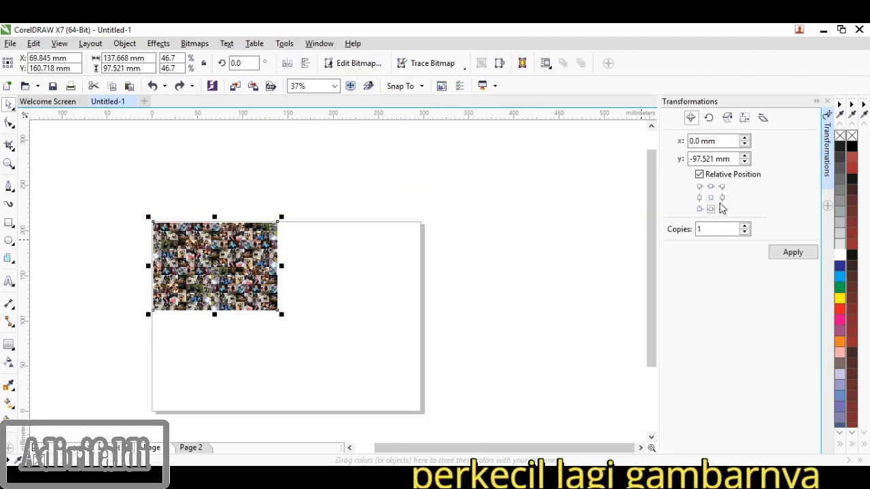
Step: Copy the reduced collage once beside itself at a relative position of x 137.668 mm and y 0.0 mm
{"action": "left_click", "coordinate": [722, 198]}
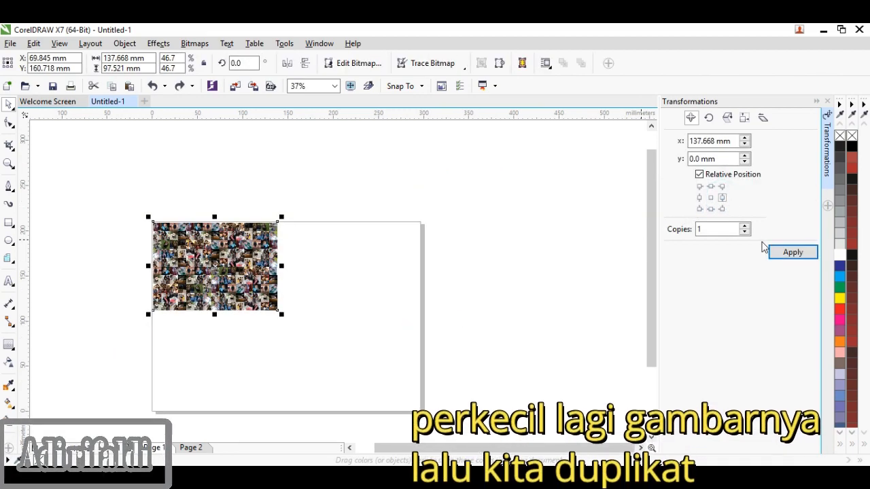
{"action": "left_click", "coordinate": [780, 253]}
{"action": "left_click", "coordinate": [450, 278]}
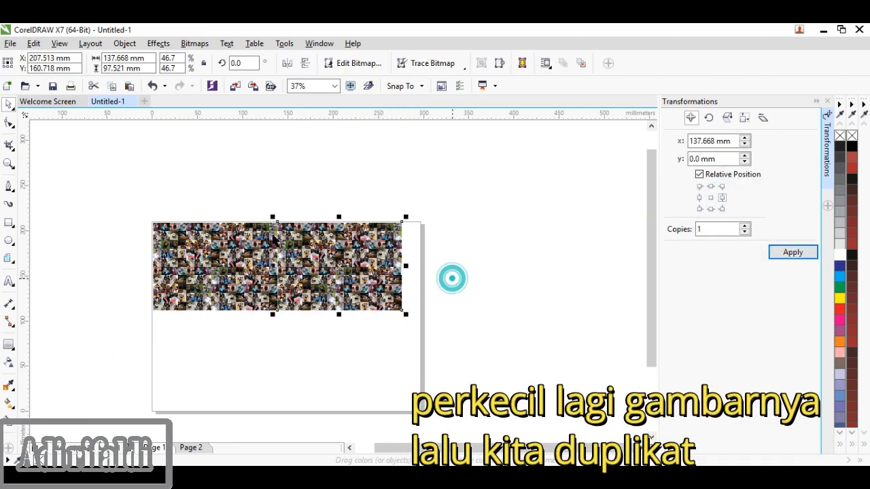
Step: Copy both side-by-side collages once below themselves at a relative position of x 0.0 mm and y -97.521 mm
{"action": "left_click_drag", "start_coordinate": [134, 199], "coordinate": [422, 319]}
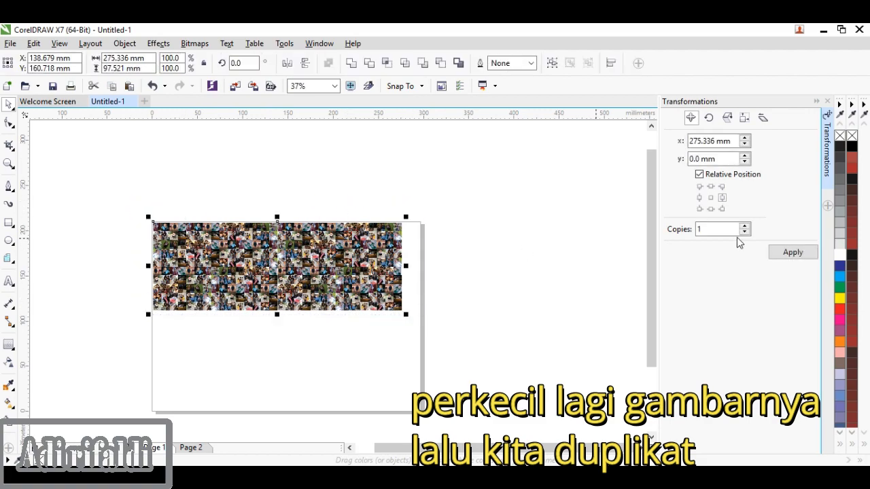
{"action": "left_click", "coordinate": [710, 208]}
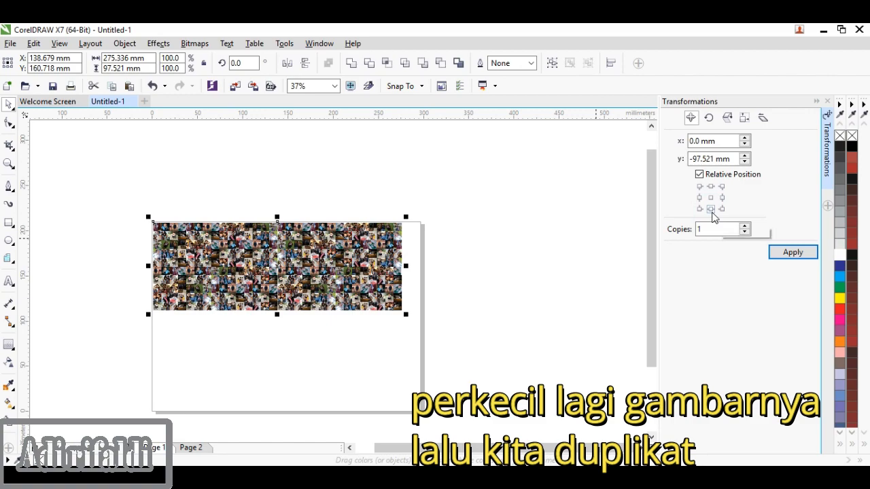
{"action": "left_click", "coordinate": [780, 251]}
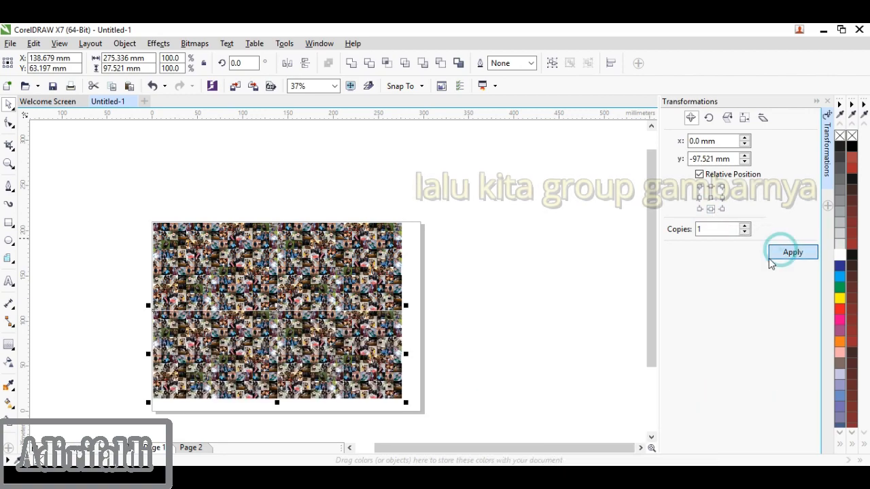
{"action": "left_click", "coordinate": [520, 287]}
Step: Group the four collage blocks and centre the group on the page
{"action": "left_click_drag", "start_coordinate": [138, 209], "coordinate": [414, 405]}
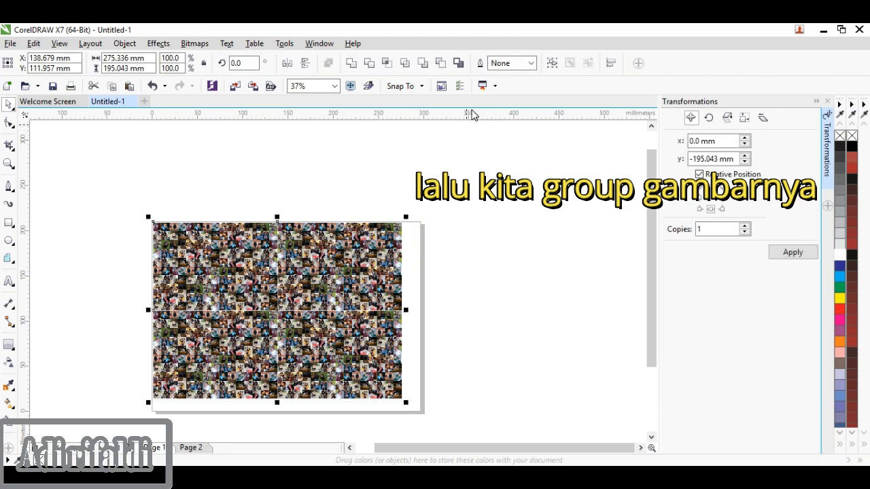
{"action": "left_click", "coordinate": [552, 64]}
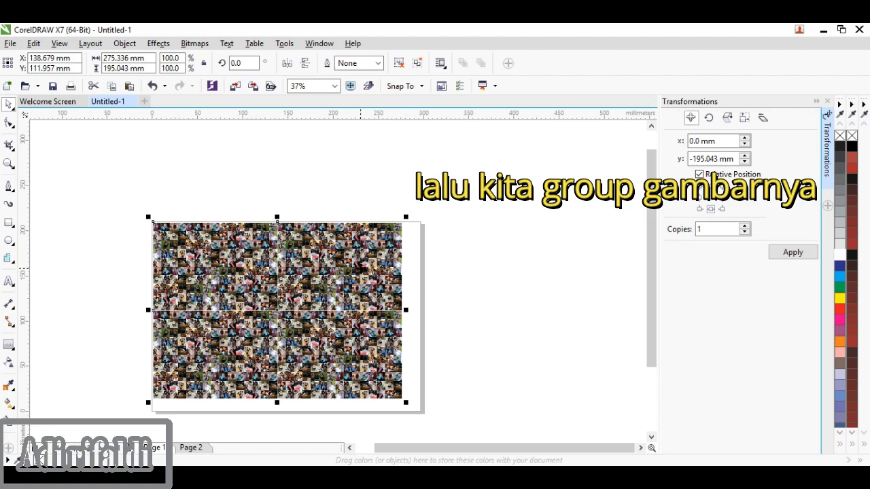
{"action": "left_click", "coordinate": [469, 224]}
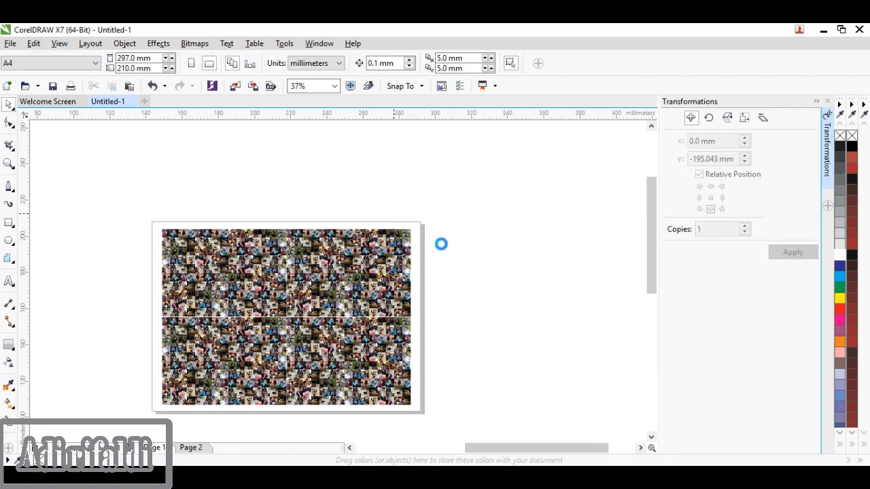
Step: Inspect the small photos of the grouped four-block collage near its upper edge at high magnification
{"action": "scroll", "coordinate": [438, 244], "scroll_direction": "up", "scroll_amount": 4}
{"action": "scroll", "coordinate": [348, 245], "scroll_direction": "up", "scroll_amount": 2}
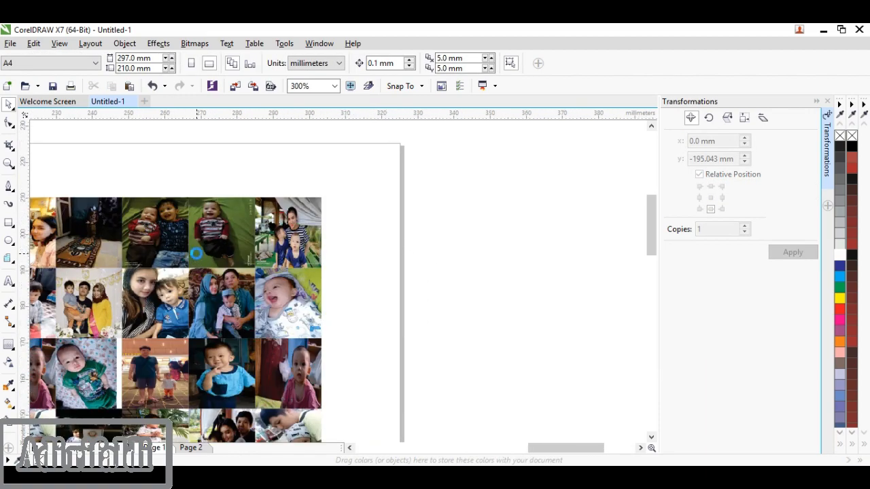
{"action": "scroll", "coordinate": [126, 257], "scroll_direction": "down", "scroll_amount": 2}
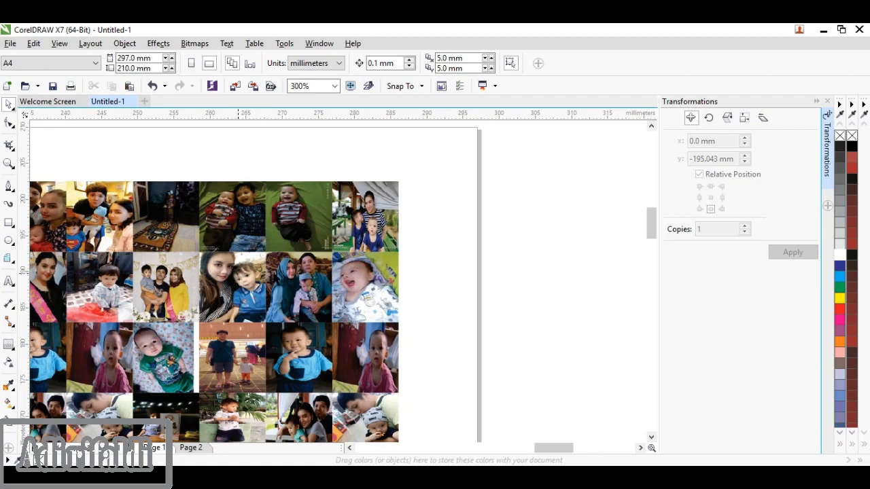
{"action": "scroll", "coordinate": [337, 319], "scroll_direction": "down", "scroll_amount": 6}
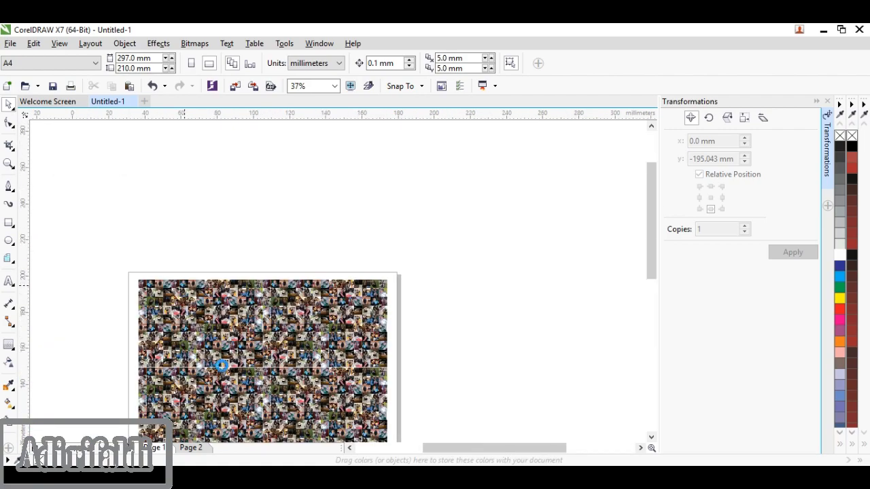
{"action": "scroll", "coordinate": [169, 342], "scroll_direction": "up", "scroll_amount": 6}
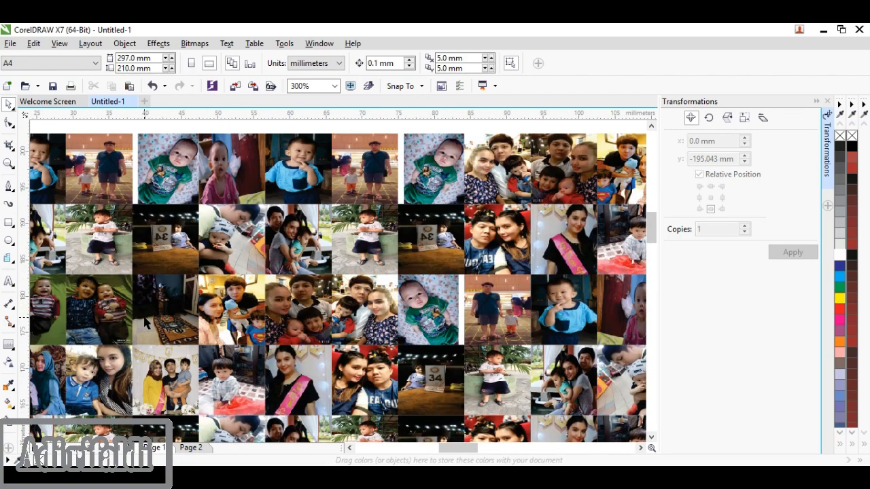
{"action": "scroll", "coordinate": [145, 322], "scroll_direction": "down", "scroll_amount": 8}
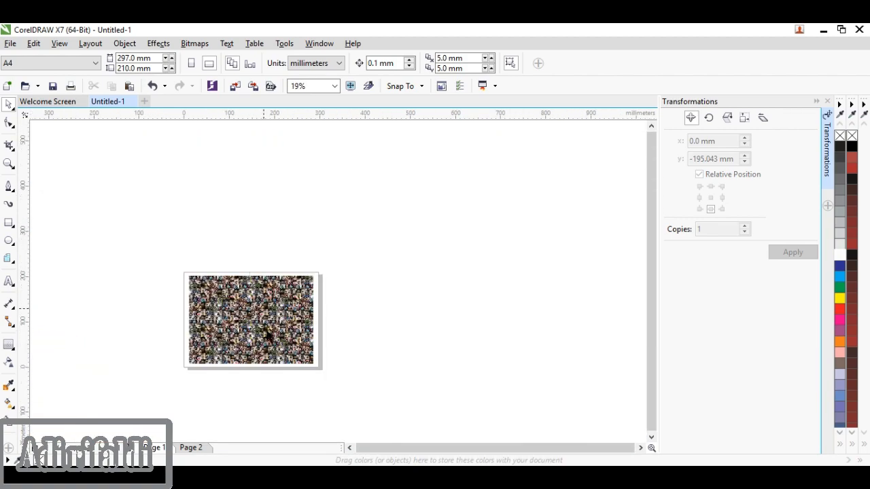
Step: Convert the grouped collage to a bitmap at 300 dpi in CMYK Color (32-bit), with anti-aliasing and a transparent background
{"action": "left_click", "coordinate": [258, 331]}
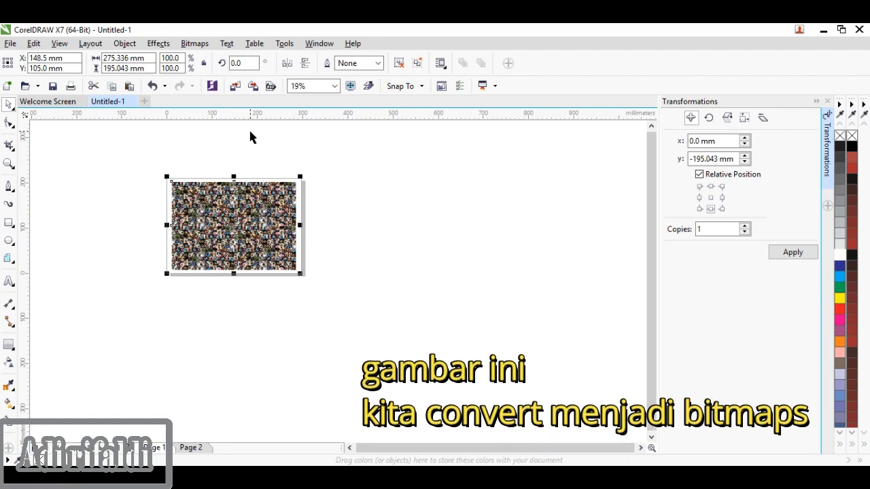
{"action": "scroll", "coordinate": [251, 141], "scroll_direction": "up", "scroll_amount": 1}
{"action": "left_click", "coordinate": [197, 44]}
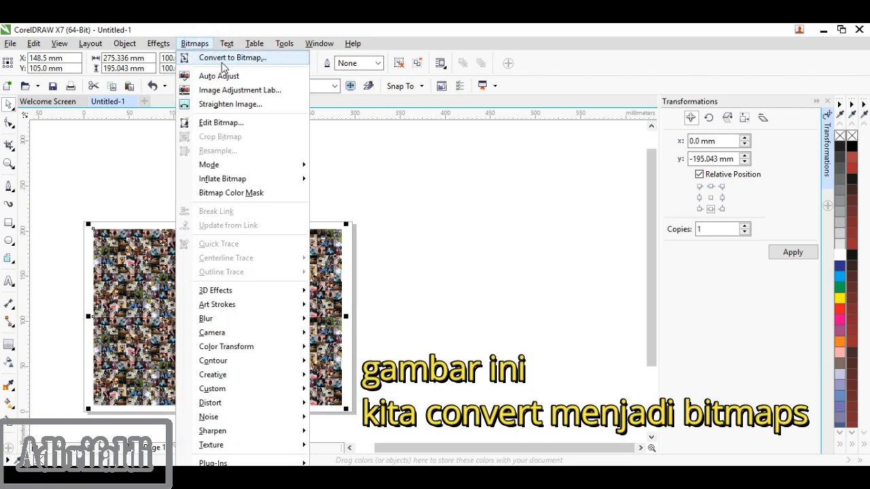
{"action": "left_click", "coordinate": [222, 64]}
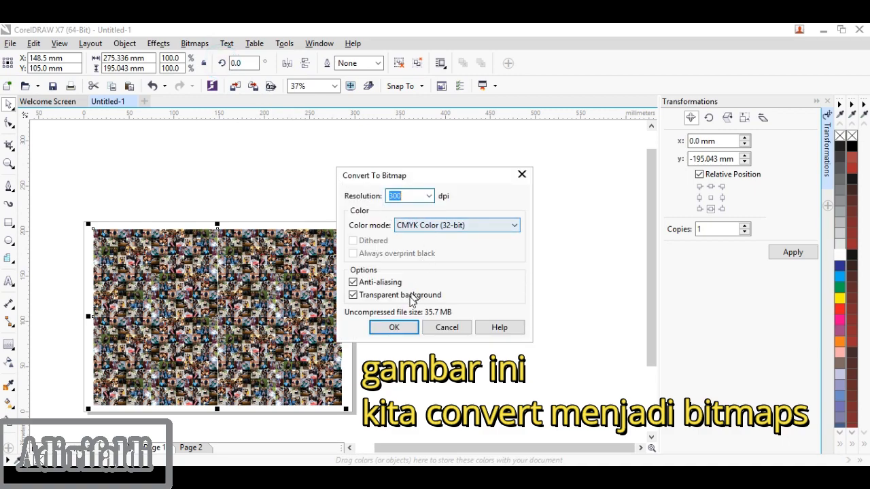
{"action": "left_click", "coordinate": [407, 327]}
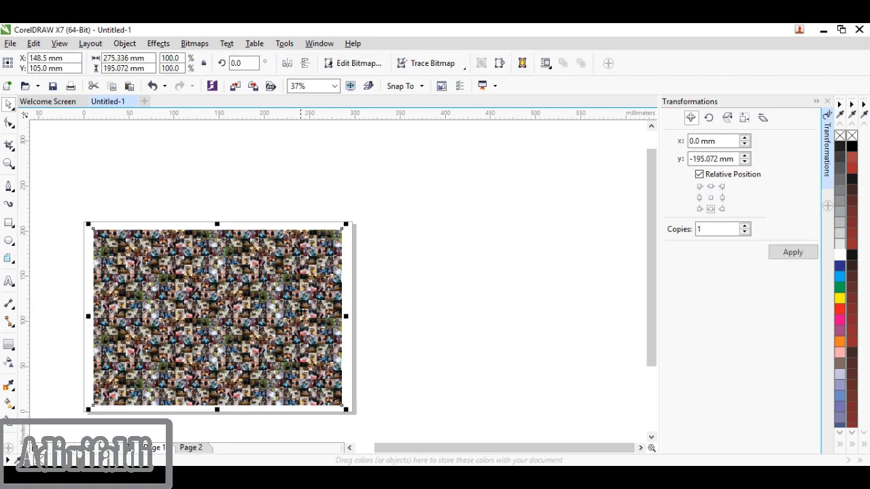
{"action": "left_click_drag", "start_coordinate": [301, 314], "coordinate": [422, 292]}
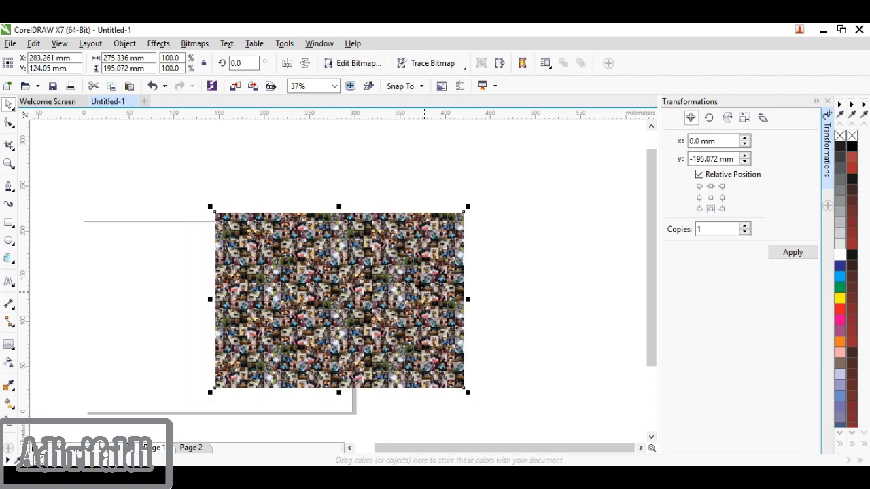
{"action": "key", "text": "p"}
{"action": "left_click", "coordinate": [414, 287]}
{"action": "left_click", "coordinate": [141, 269]}
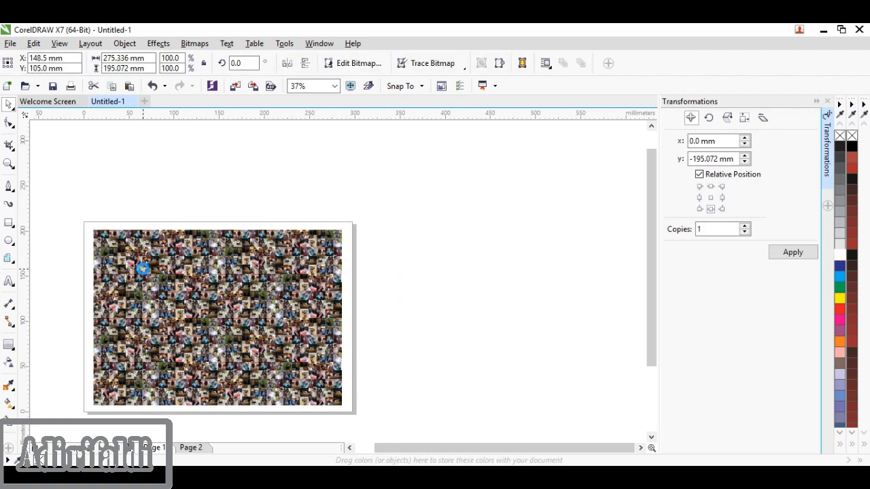
{"action": "key", "text": "ctrl+z"}
{"action": "left_click", "coordinate": [181, 175]}
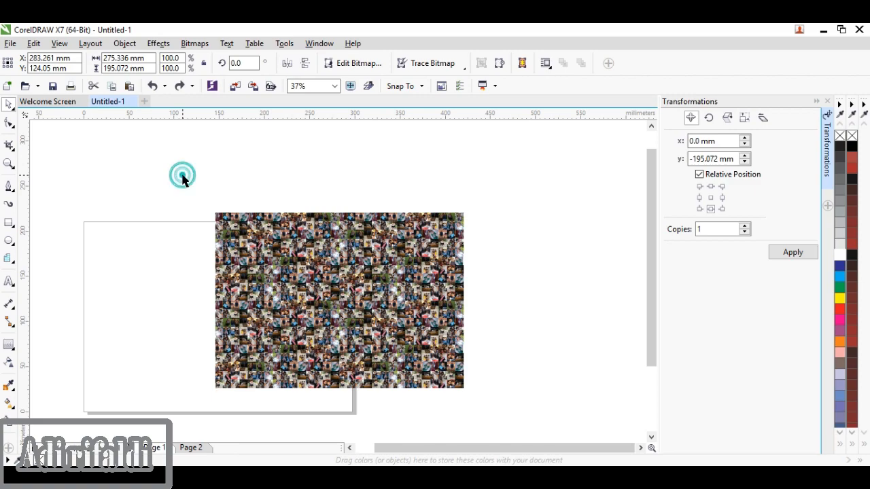
{"action": "key", "text": "ctrl+shift+z"}
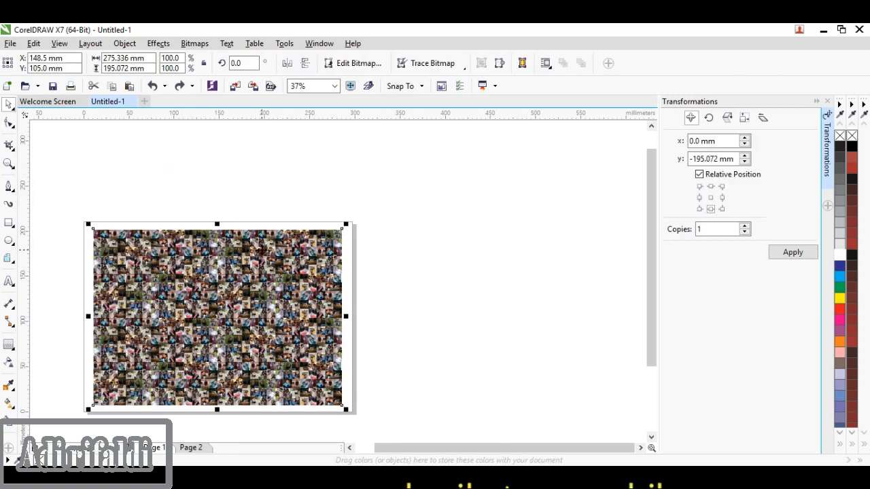
{"action": "left_click", "coordinate": [269, 193]}
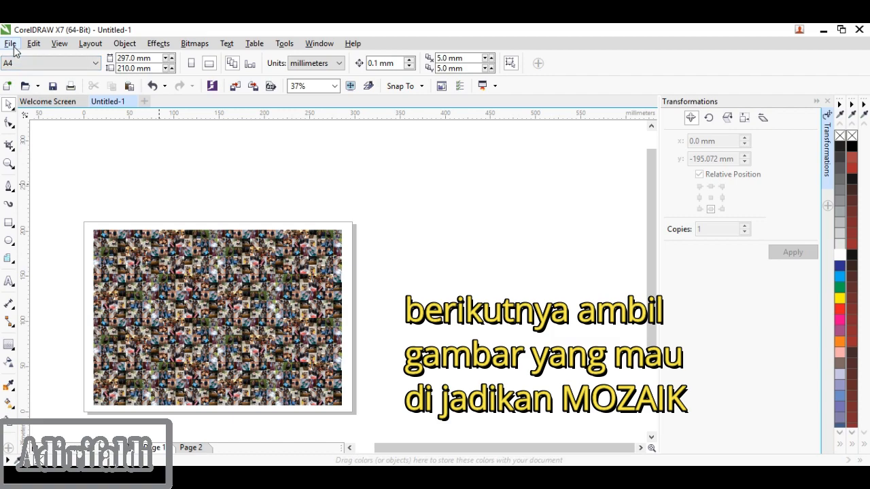
Step: Import the picture koooooo and place it over the collage from its upper-left corner at about 233 × 195 mm
{"action": "left_click_drag", "start_coordinate": [434, 447], "coordinate": [426, 448]}
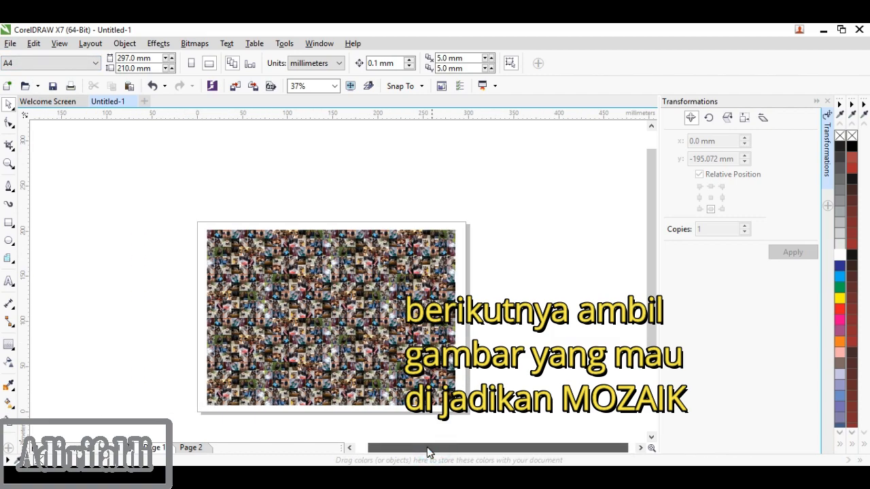
{"action": "left_click", "coordinate": [10, 43]}
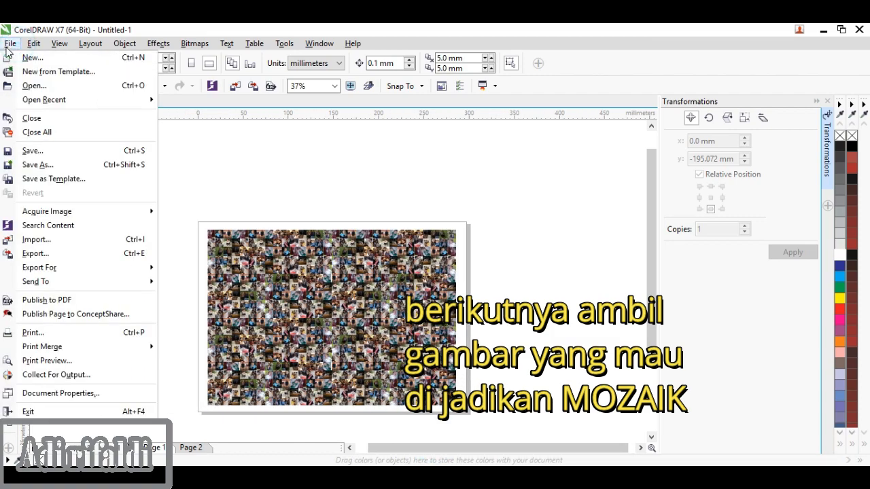
{"action": "left_click", "coordinate": [89, 246]}
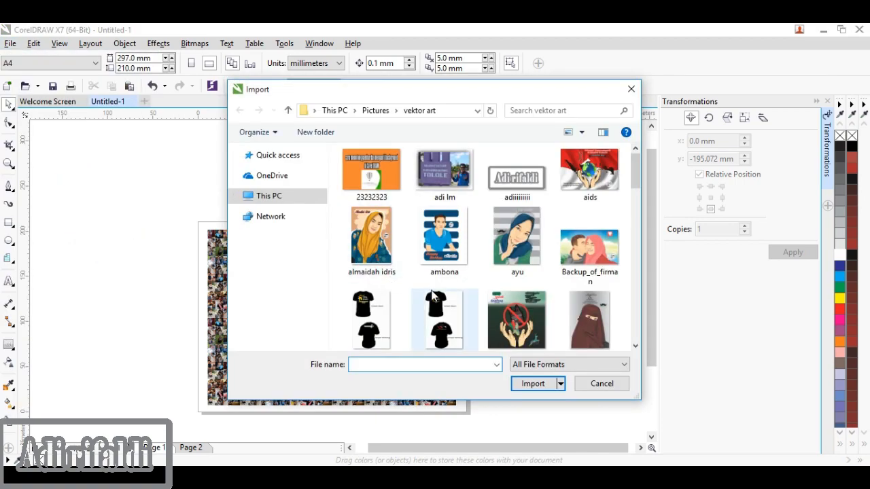
{"action": "scroll", "coordinate": [448, 292], "scroll_direction": "down", "scroll_amount": 6}
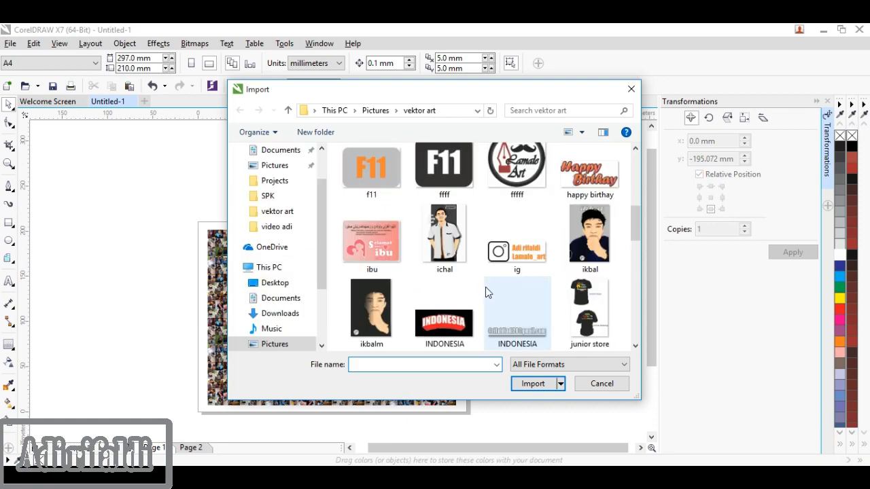
{"action": "scroll", "coordinate": [485, 292], "scroll_direction": "down", "scroll_amount": 3}
{"action": "left_click", "coordinate": [371, 238]}
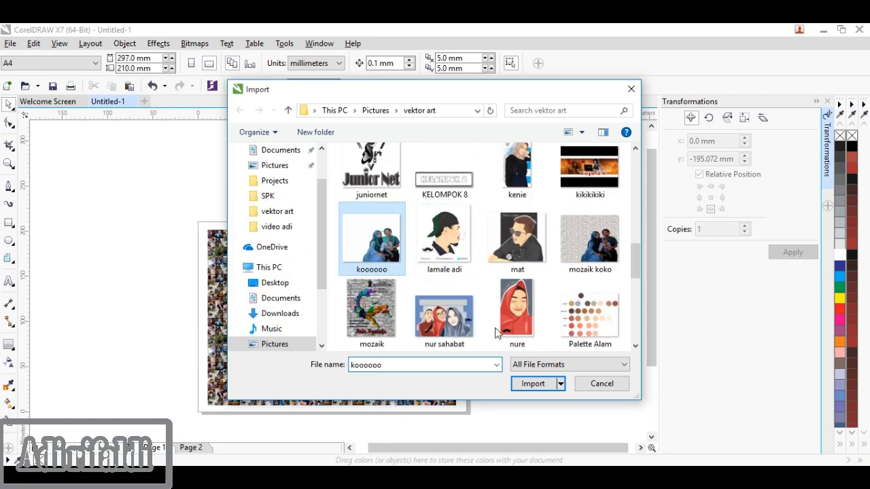
{"action": "left_click", "coordinate": [534, 383]}
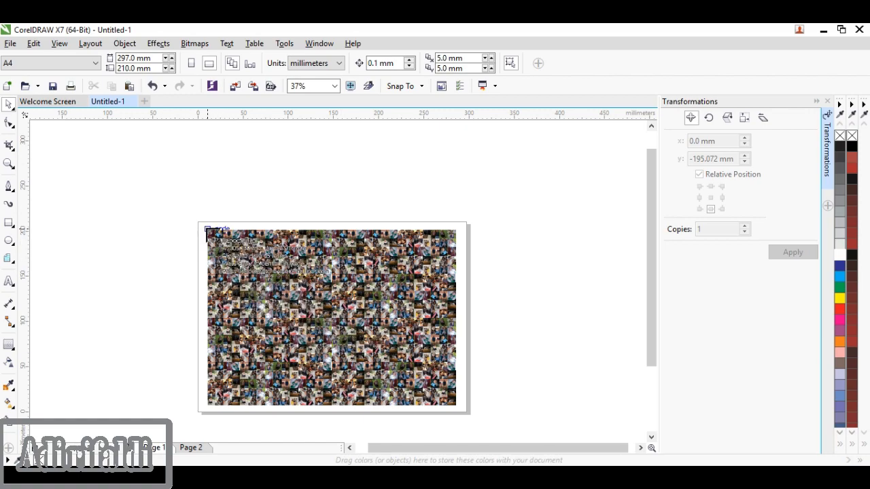
{"action": "left_click_drag", "start_coordinate": [208, 231], "coordinate": [442, 398]}
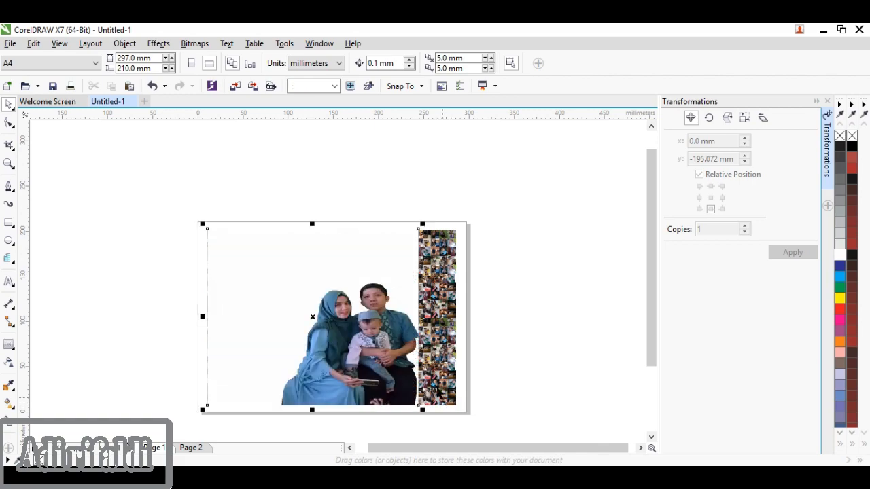
Step: Stretch the imported family picture horizontally to the collage's right edge, making it 275.336 mm wide
{"action": "left_click_drag", "start_coordinate": [417, 317], "coordinate": [451, 318]}
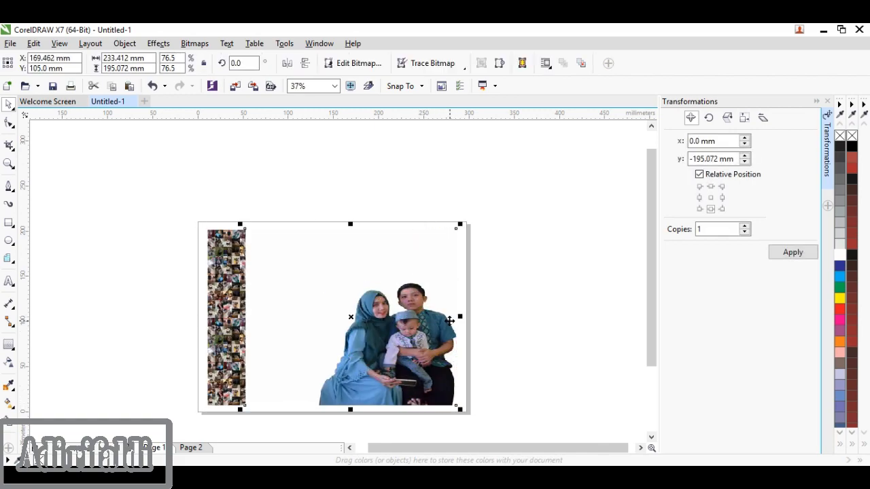
{"action": "key", "text": "ctrl+z"}
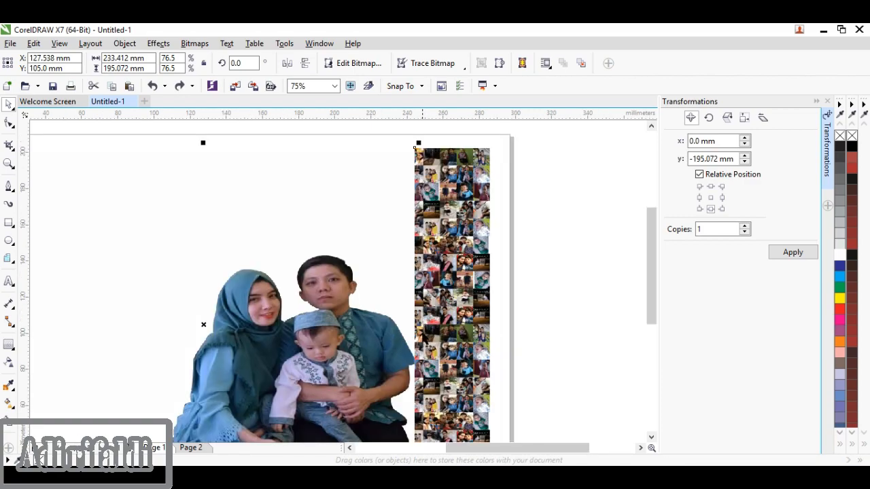
{"action": "left_click_drag", "start_coordinate": [417, 325], "coordinate": [494, 325]}
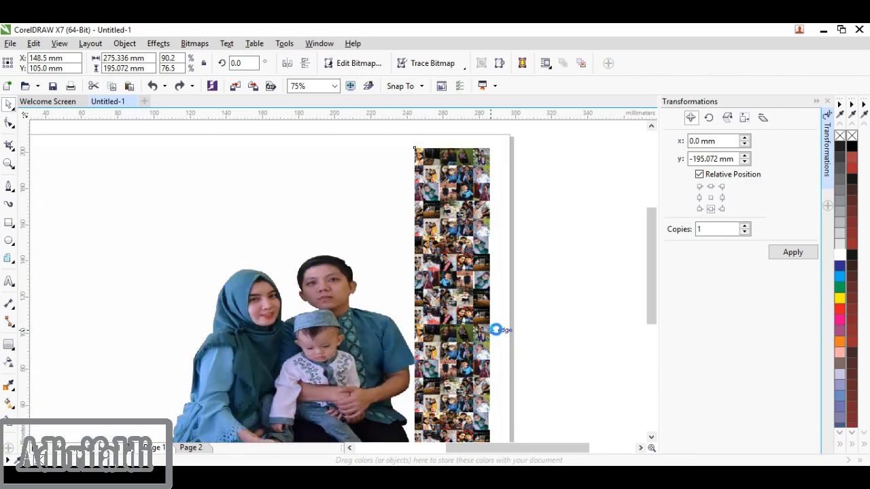
{"action": "scroll", "coordinate": [340, 269], "scroll_direction": "down", "scroll_amount": 2}
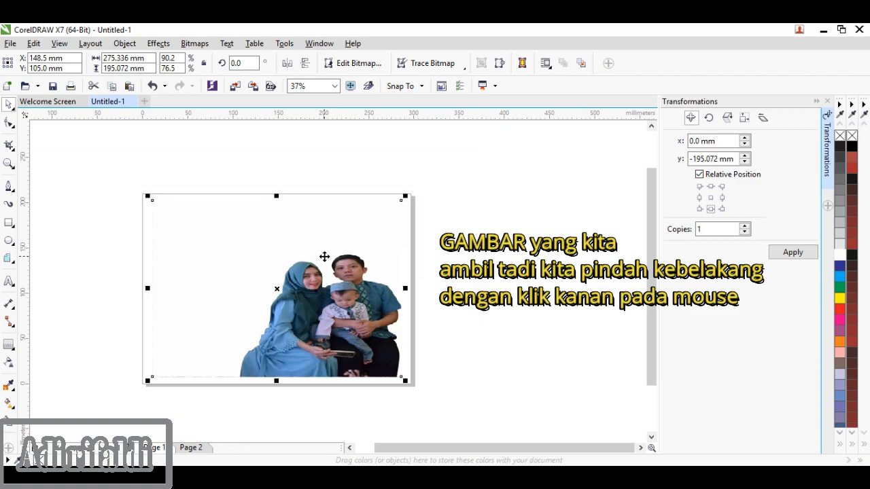
Step: Send the stretched family picture to the back of the page, behind the collage
{"action": "left_click", "coordinate": [380, 240]}
{"action": "right_click", "coordinate": [378, 235]}
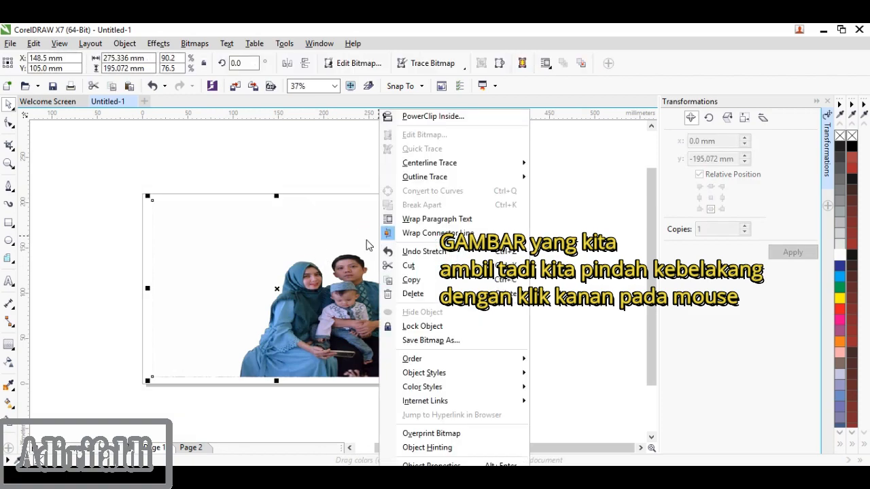
{"action": "mouse_move", "coordinate": [441, 361]}
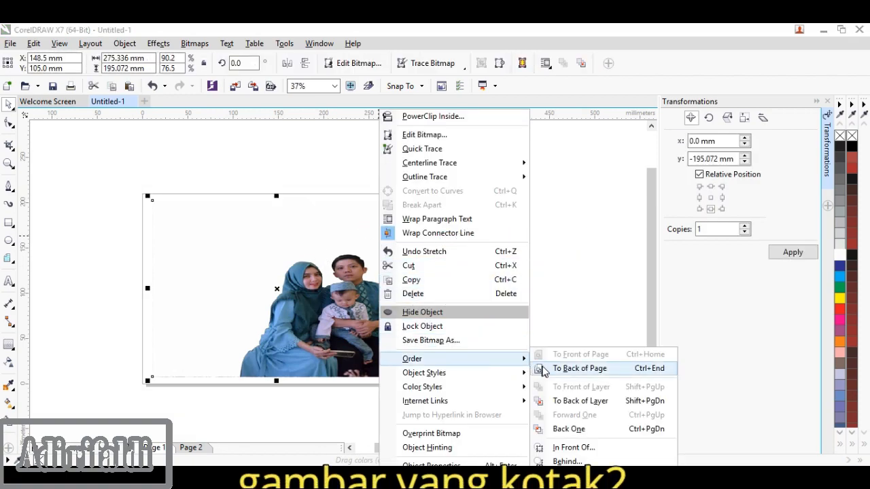
{"action": "left_click", "coordinate": [579, 368]}
{"action": "left_click", "coordinate": [484, 339]}
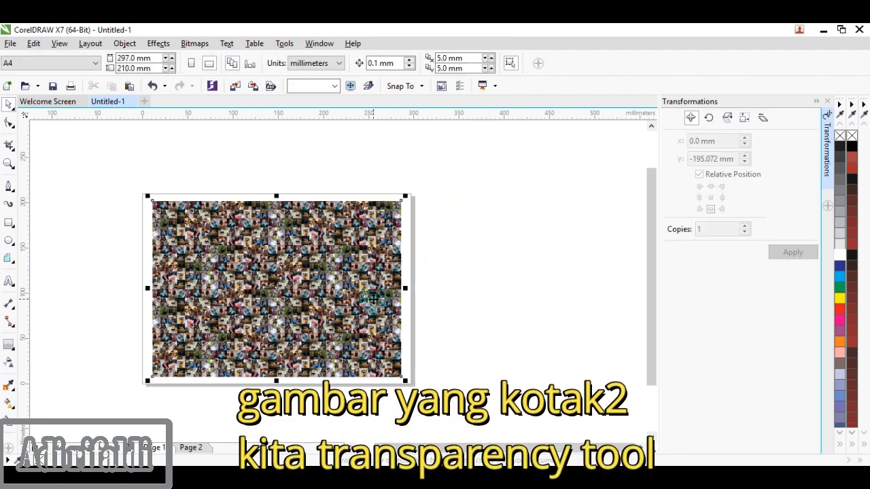
Step: Apply a uniform transparency to the collage bitmap and set its merge mode to Subtract
{"action": "left_click", "coordinate": [374, 298]}
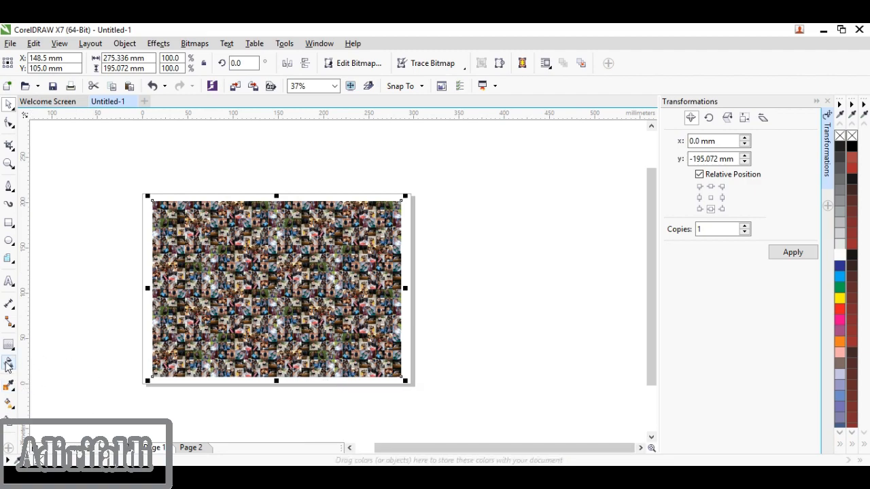
{"action": "left_click", "coordinate": [8, 364]}
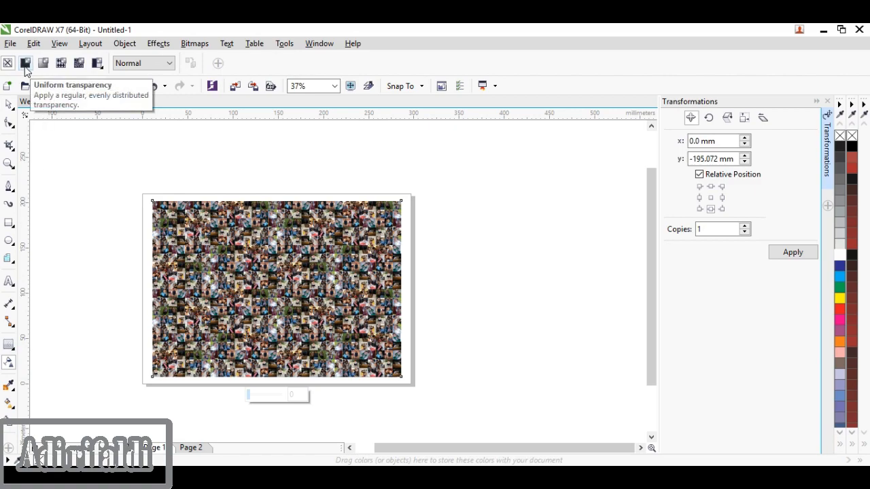
{"action": "left_click", "coordinate": [25, 66]}
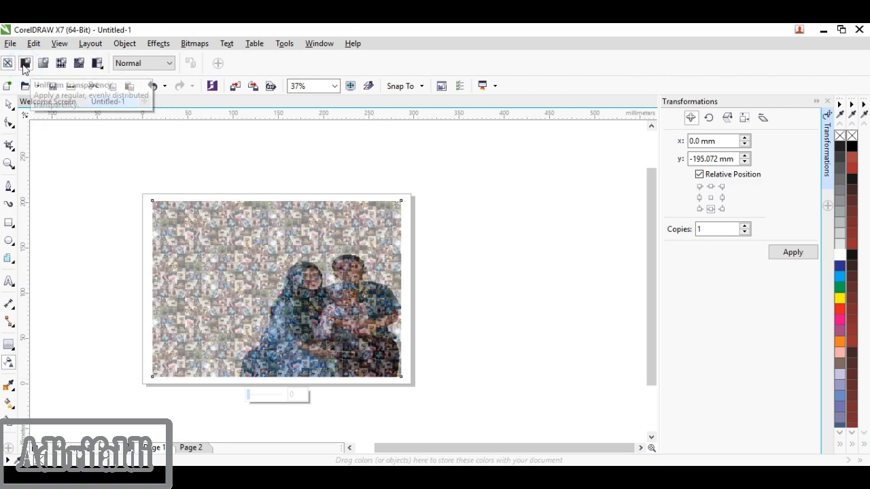
{"action": "left_click", "coordinate": [128, 65]}
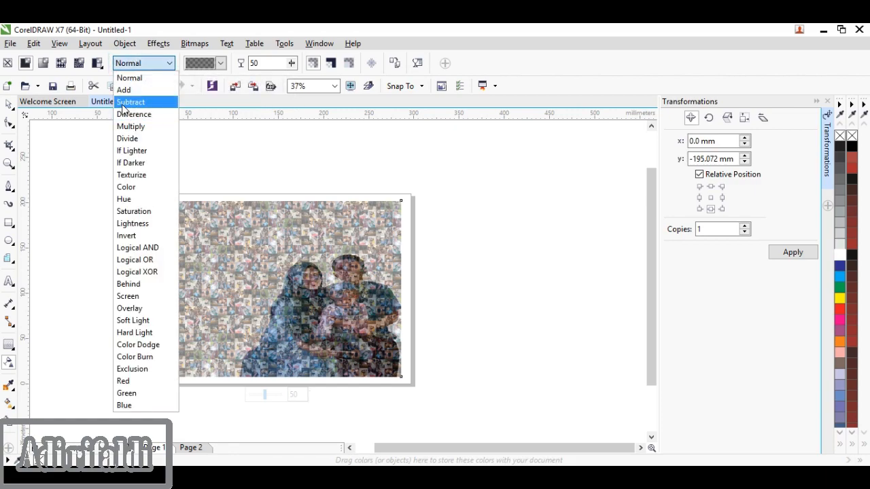
{"action": "left_click", "coordinate": [125, 103]}
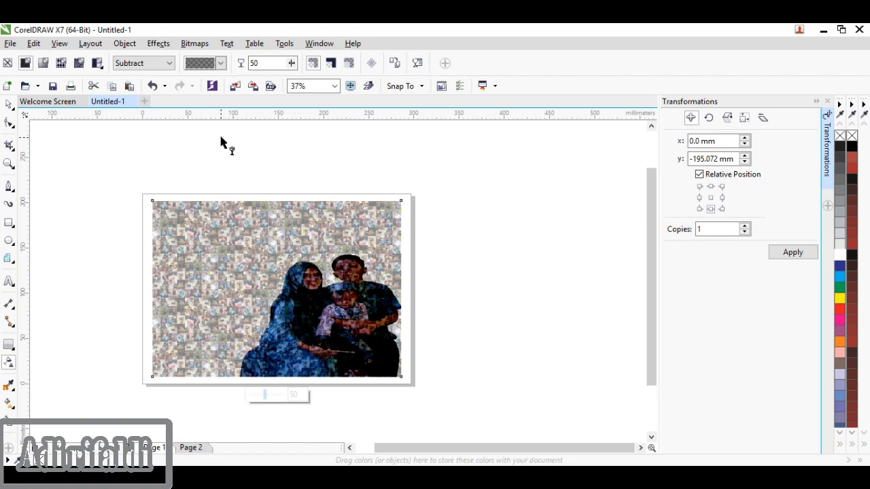
Step: Set the collage's transparency to 65 and deselect it
{"action": "double_click", "coordinate": [269, 62]}
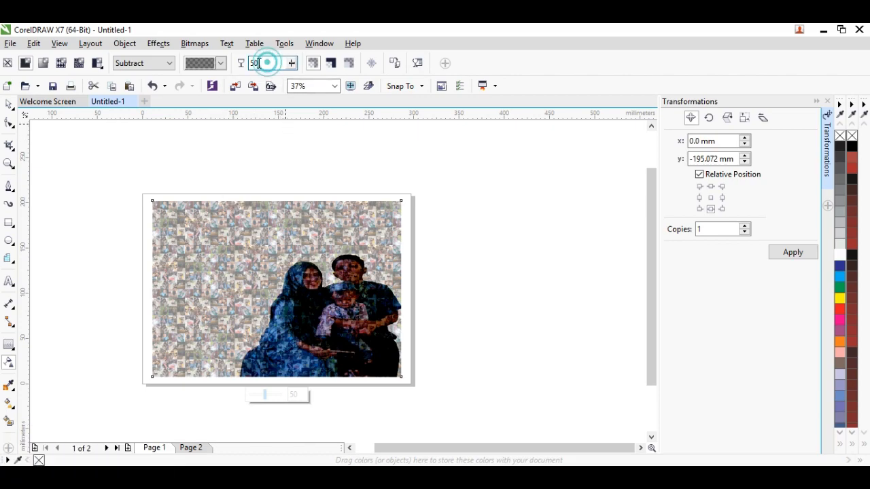
{"action": "type", "text": "65"}
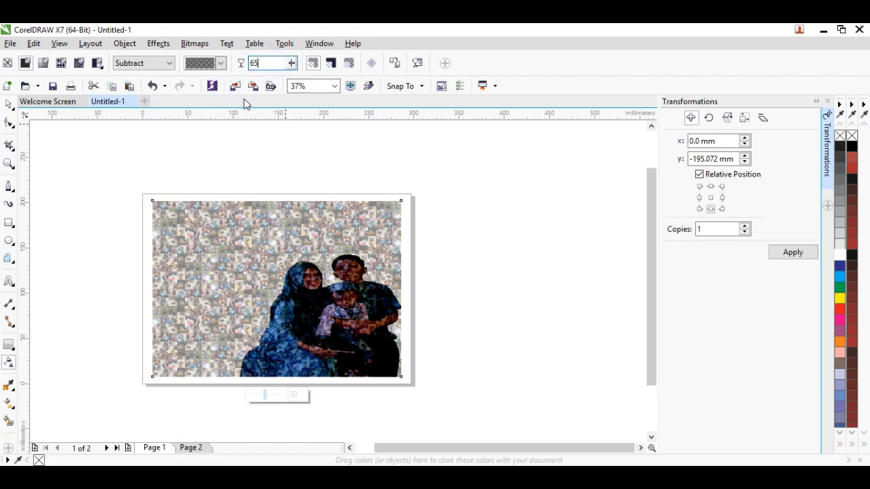
{"action": "key", "text": "Return"}
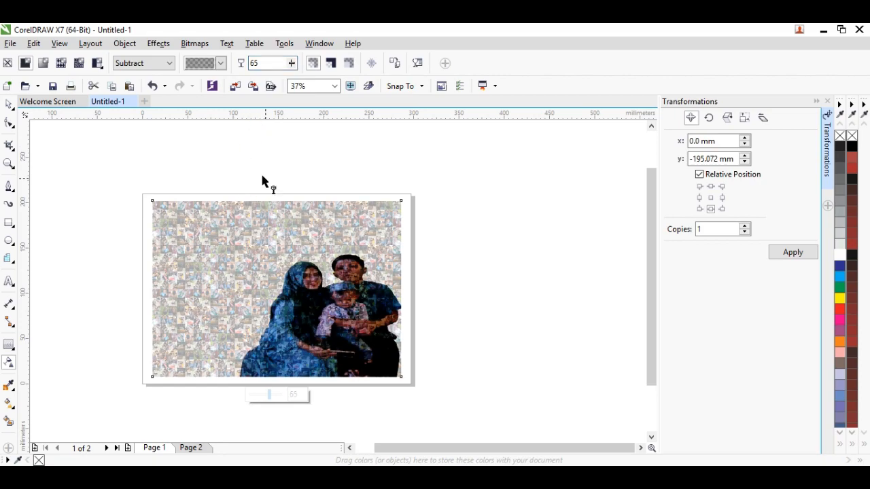
{"action": "left_click", "coordinate": [10, 105]}
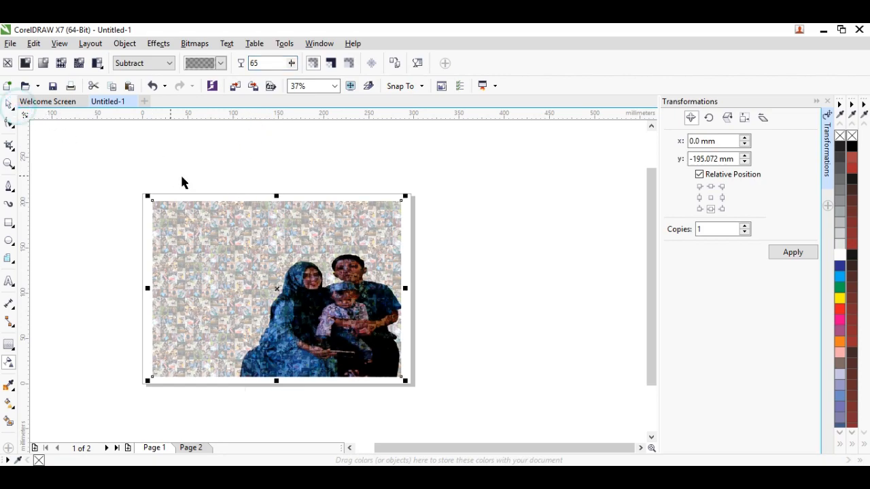
{"action": "left_click", "coordinate": [182, 175]}
Step: Move the transparent collage up and left off the family picture, undo the move and deselect
{"action": "scroll", "coordinate": [237, 292], "scroll_direction": "up", "scroll_amount": 2}
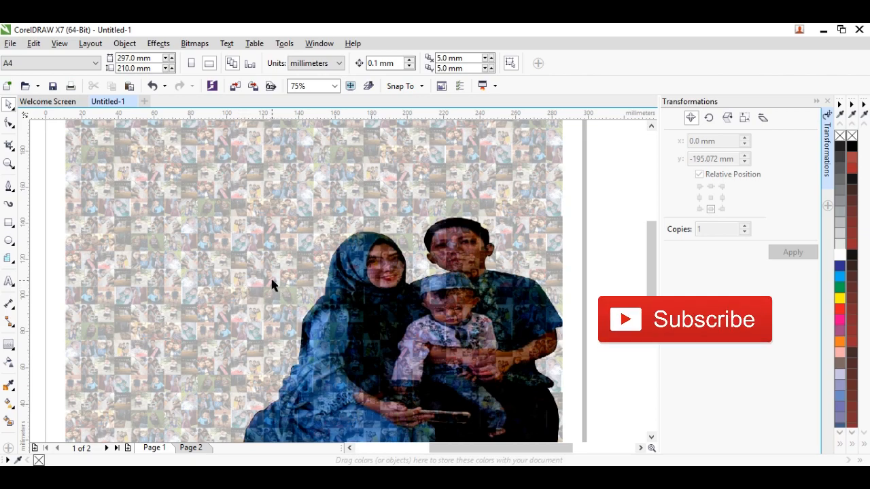
{"action": "scroll", "coordinate": [270, 279], "scroll_direction": "up", "scroll_amount": 2}
{"action": "scroll", "coordinate": [250, 265], "scroll_direction": "down", "scroll_amount": 4}
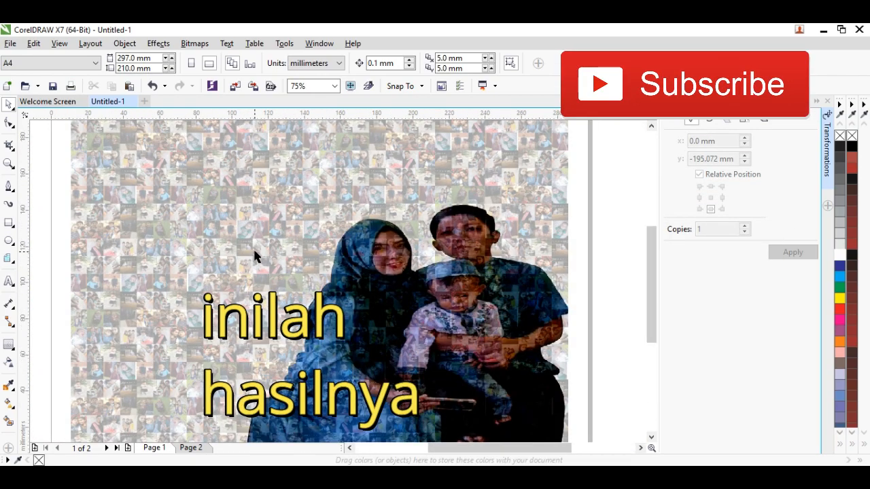
{"action": "scroll", "coordinate": [258, 250], "scroll_direction": "down", "scroll_amount": 2}
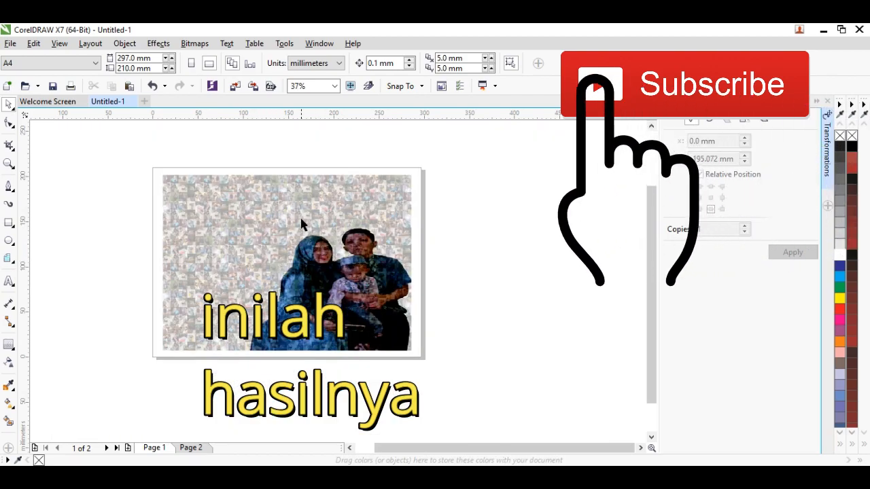
{"action": "left_click_drag", "start_coordinate": [301, 224], "coordinate": [227, 199]}
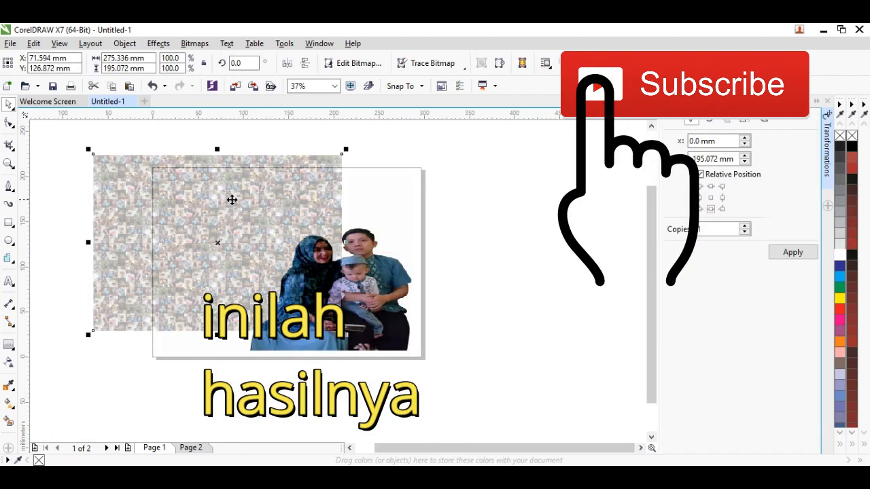
{"action": "key", "text": "ctrl+z"}
{"action": "left_click", "coordinate": [476, 241]}
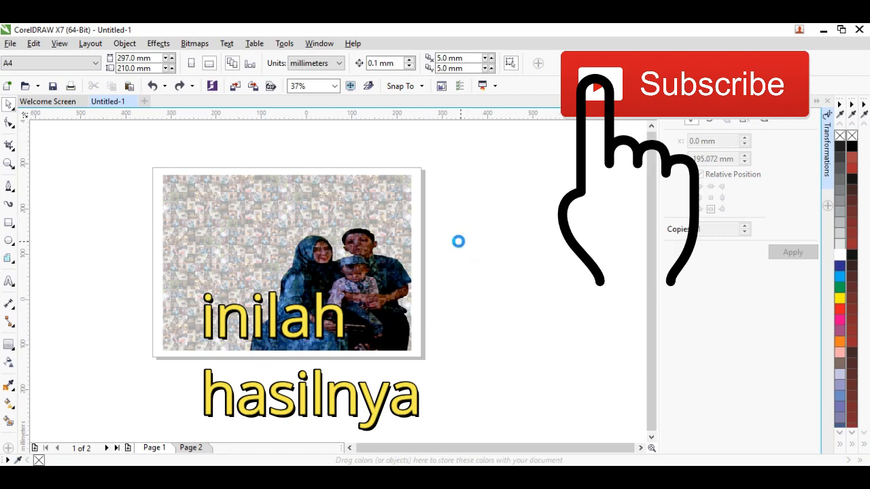
Step: Examine the finished mosaic as a whole page and up close around the child's and parents' faces
{"action": "scroll", "coordinate": [459, 241], "scroll_direction": "down", "scroll_amount": 1}
{"action": "scroll", "coordinate": [436, 203], "scroll_direction": "up", "scroll_amount": 1}
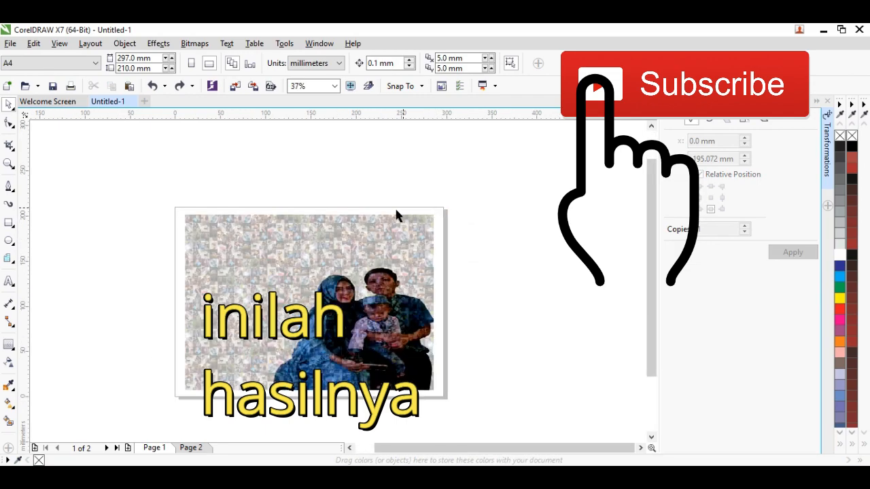
{"action": "scroll", "coordinate": [394, 211], "scroll_direction": "up", "scroll_amount": 1}
{"action": "scroll", "coordinate": [391, 216], "scroll_direction": "down", "scroll_amount": 1}
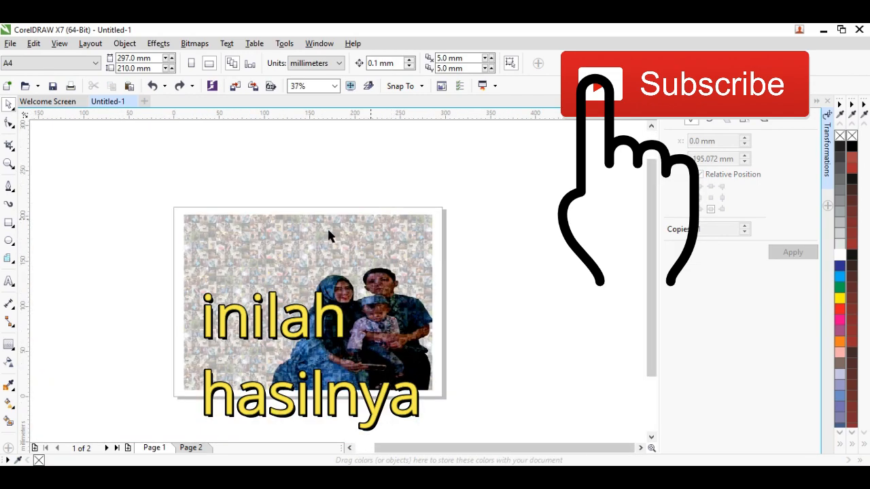
{"action": "scroll", "coordinate": [327, 227], "scroll_direction": "up", "scroll_amount": 1}
{"action": "scroll", "coordinate": [433, 265], "scroll_direction": "down", "scroll_amount": 1}
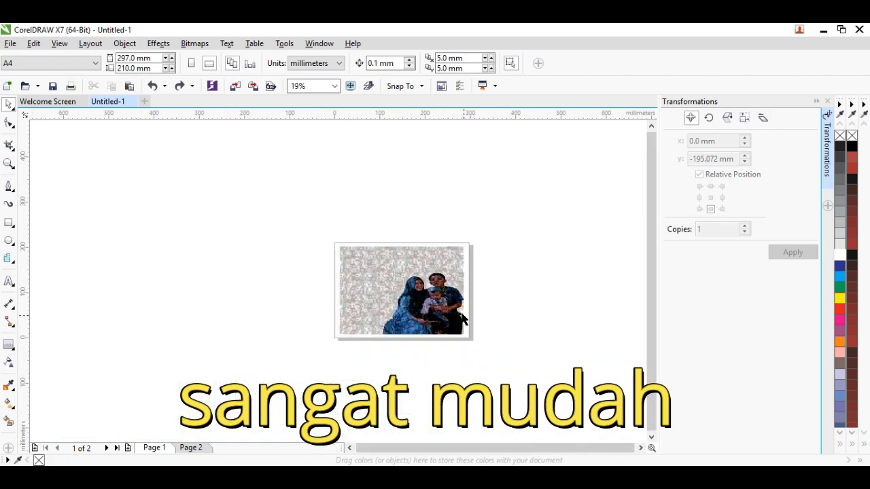
{"action": "scroll", "coordinate": [433, 265], "scroll_direction": "up", "scroll_amount": 2}
{"action": "scroll", "coordinate": [363, 221], "scroll_direction": "up", "scroll_amount": 1}
{"action": "scroll", "coordinate": [363, 221], "scroll_direction": "up", "scroll_amount": 1}
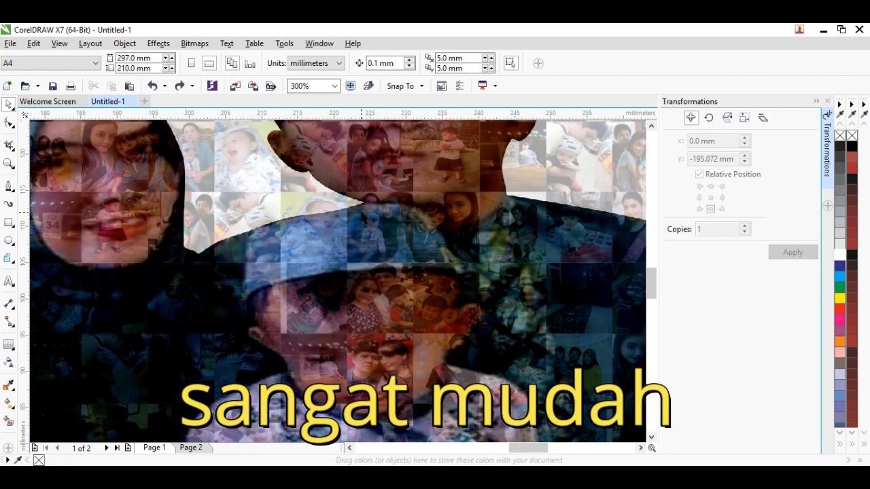
{"action": "scroll", "coordinate": [363, 221], "scroll_direction": "down", "scroll_amount": 1}
{"action": "scroll", "coordinate": [364, 221], "scroll_direction": "down", "scroll_amount": 2}
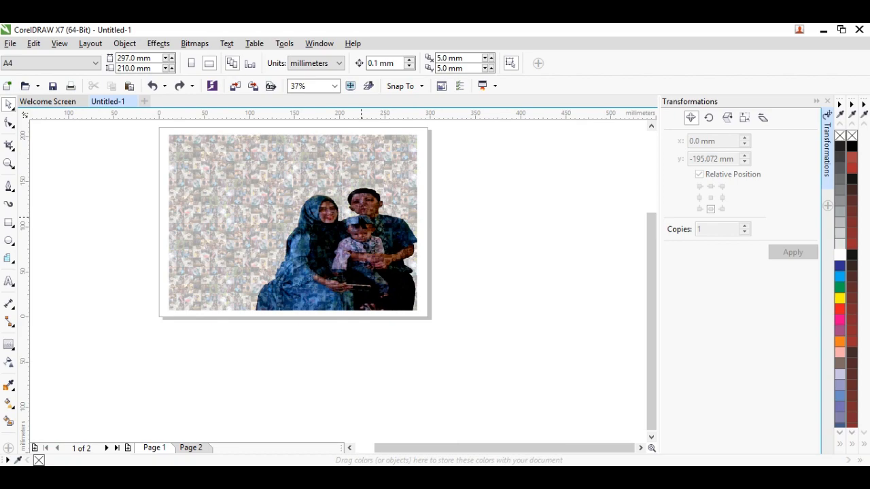
{"action": "scroll", "coordinate": [277, 220], "scroll_direction": "down", "scroll_amount": 1}
{"action": "scroll", "coordinate": [285, 185], "scroll_direction": "up", "scroll_amount": 1}
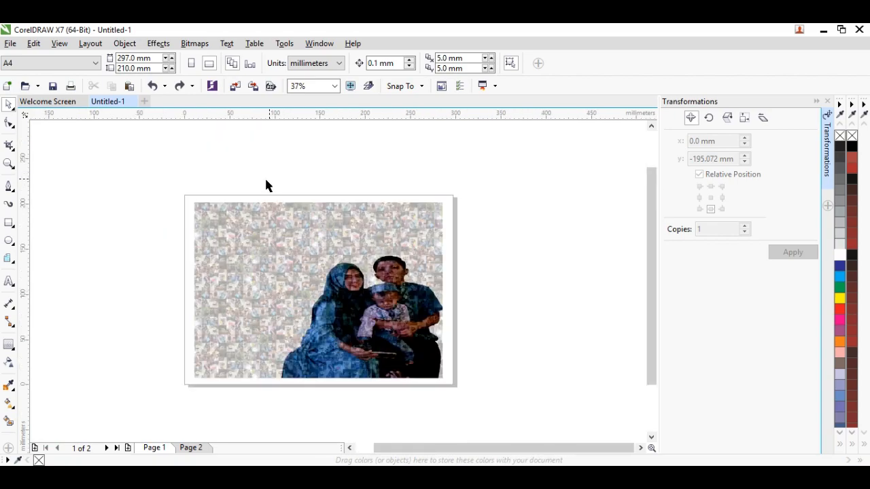